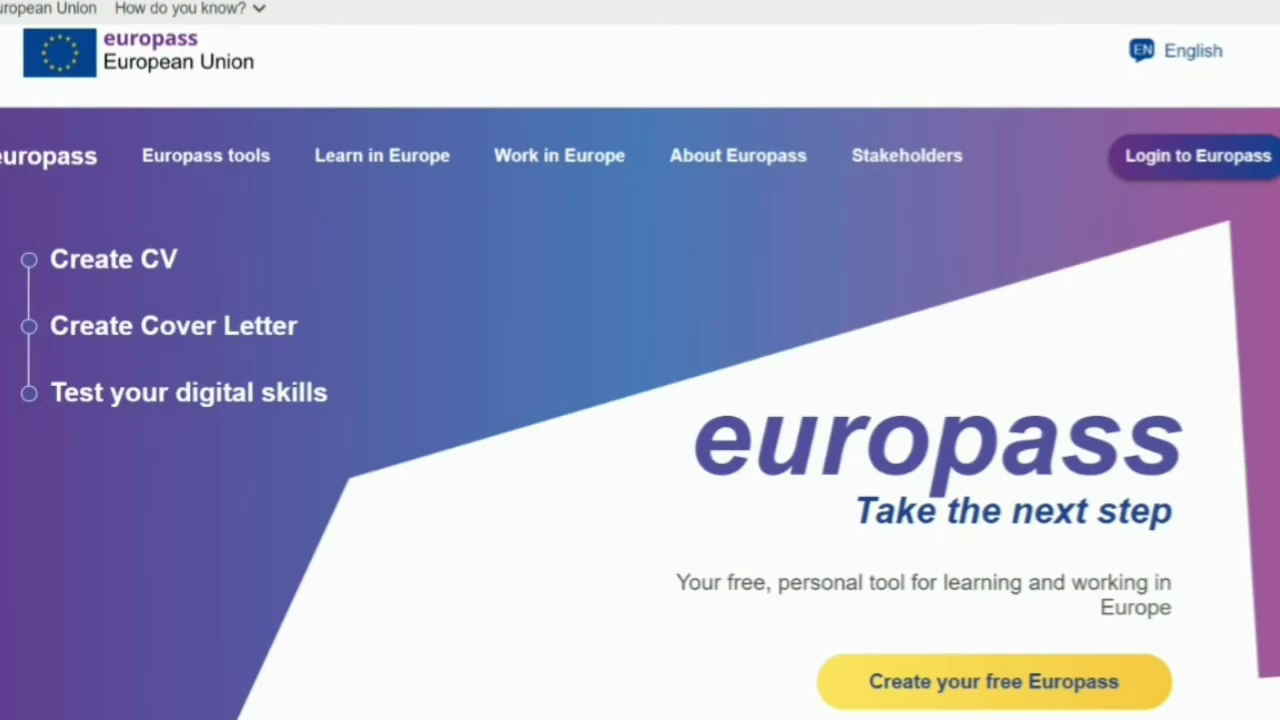
- Open a new browser tab to search the web
key(ctrl+t)
- Search Google for 'europass'
click(486, 338)
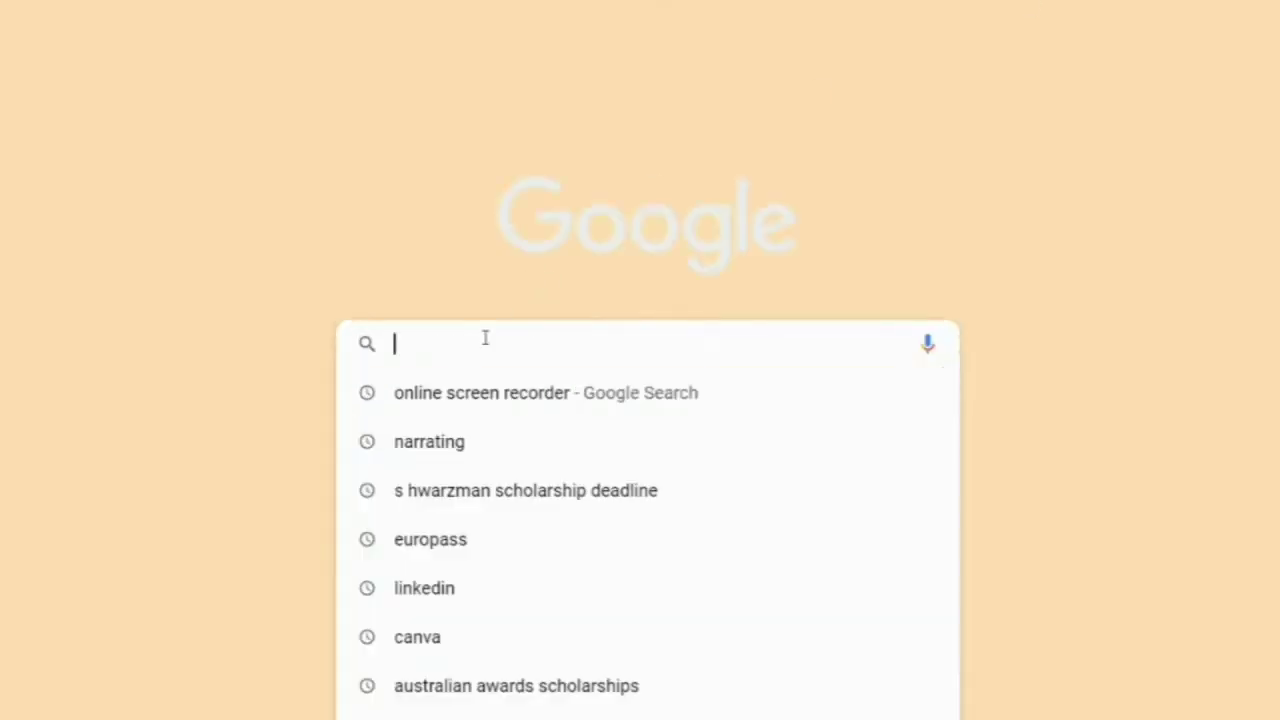
text(europ)
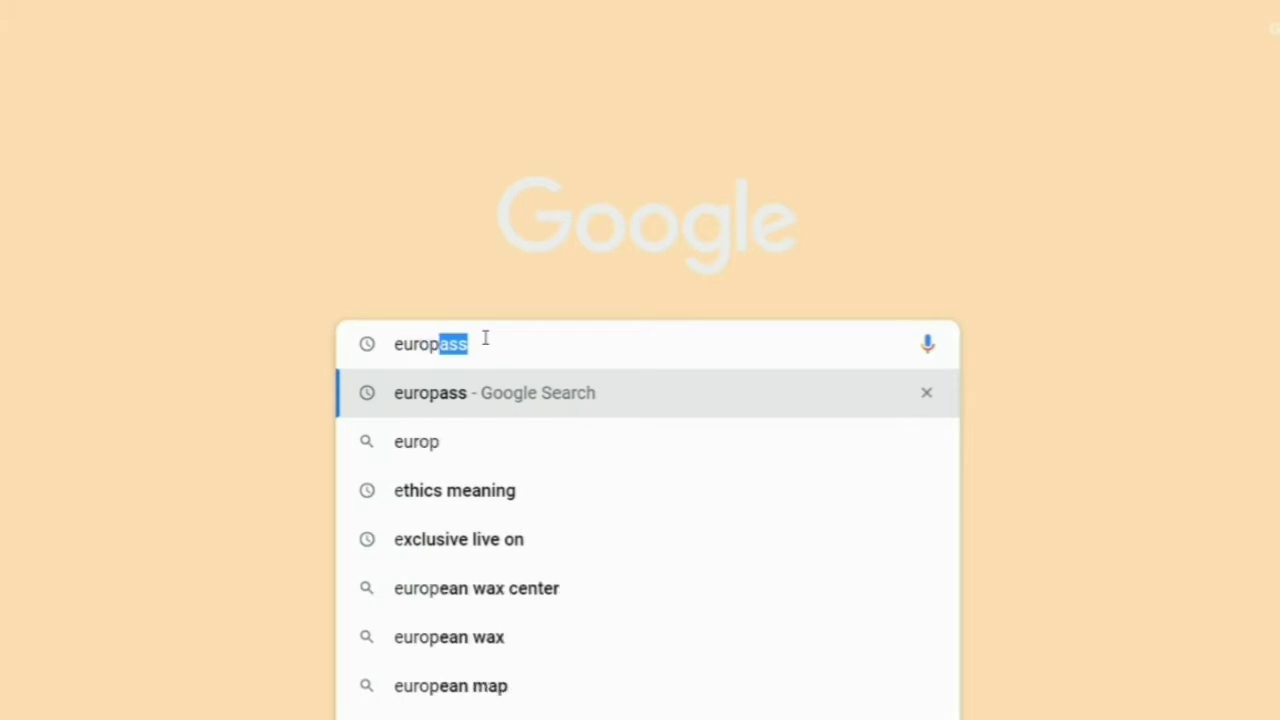
text(ass)
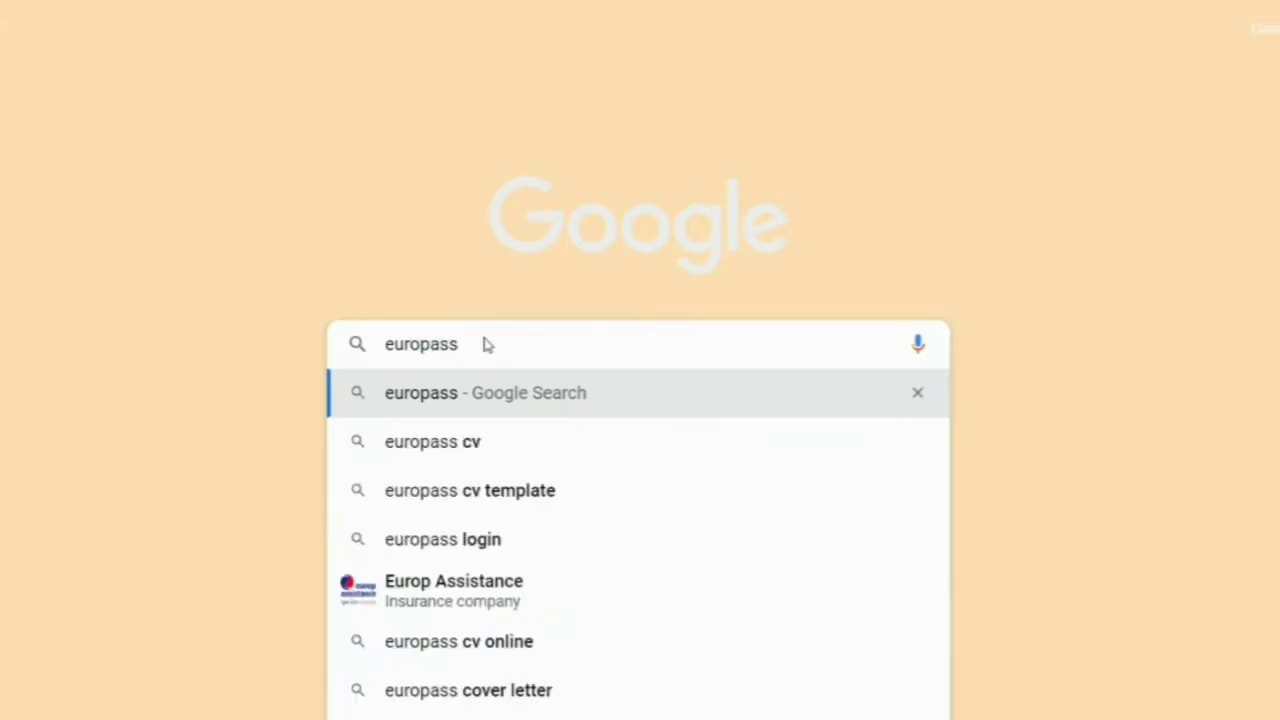
key(Return)
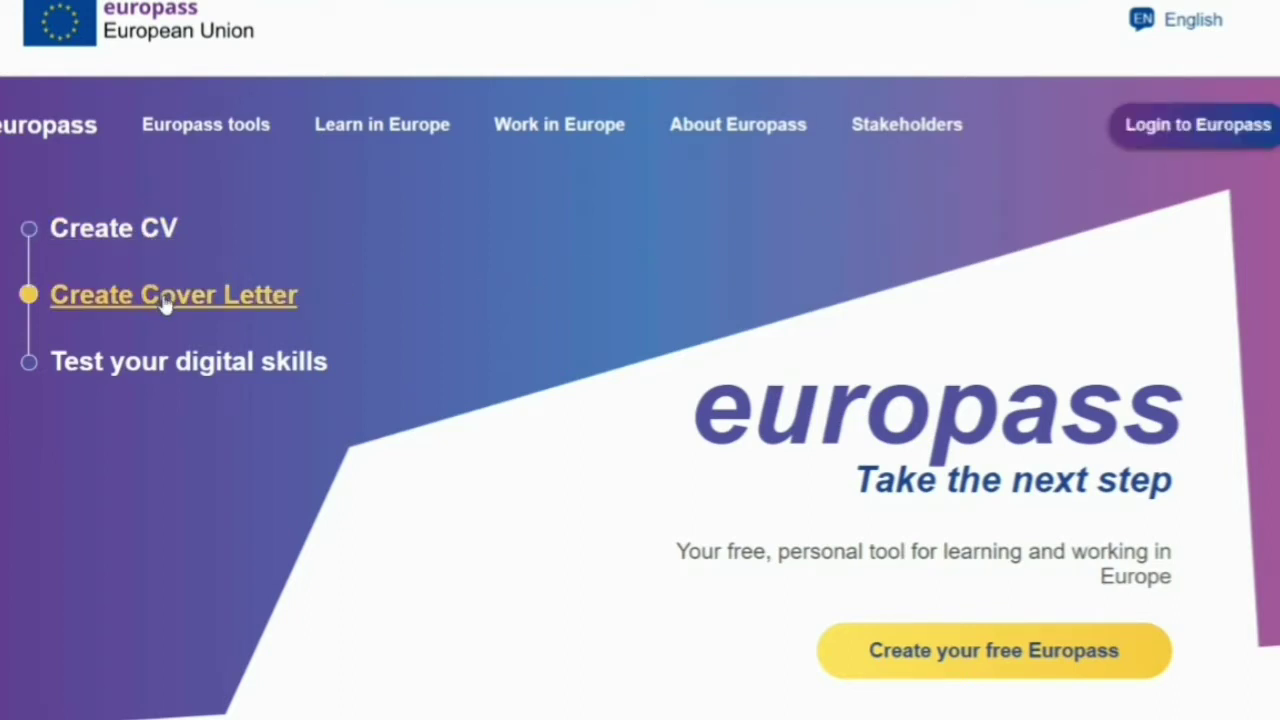
- Scroll the Europass page back up on the way to the EU Login sign-in
scroll(173, 374, up, 1)
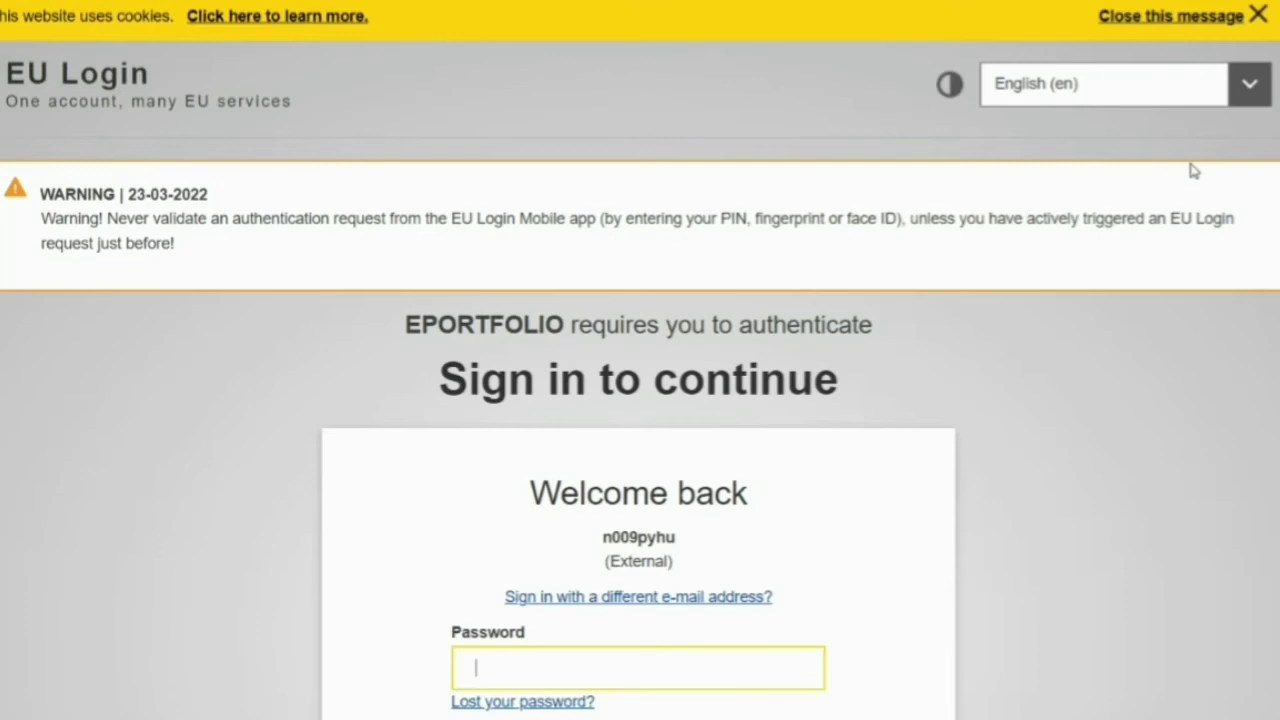
- Scroll down through the Gmail inbox
scroll(1120, 232, down, 2)
scroll(1120, 232, down, 1)
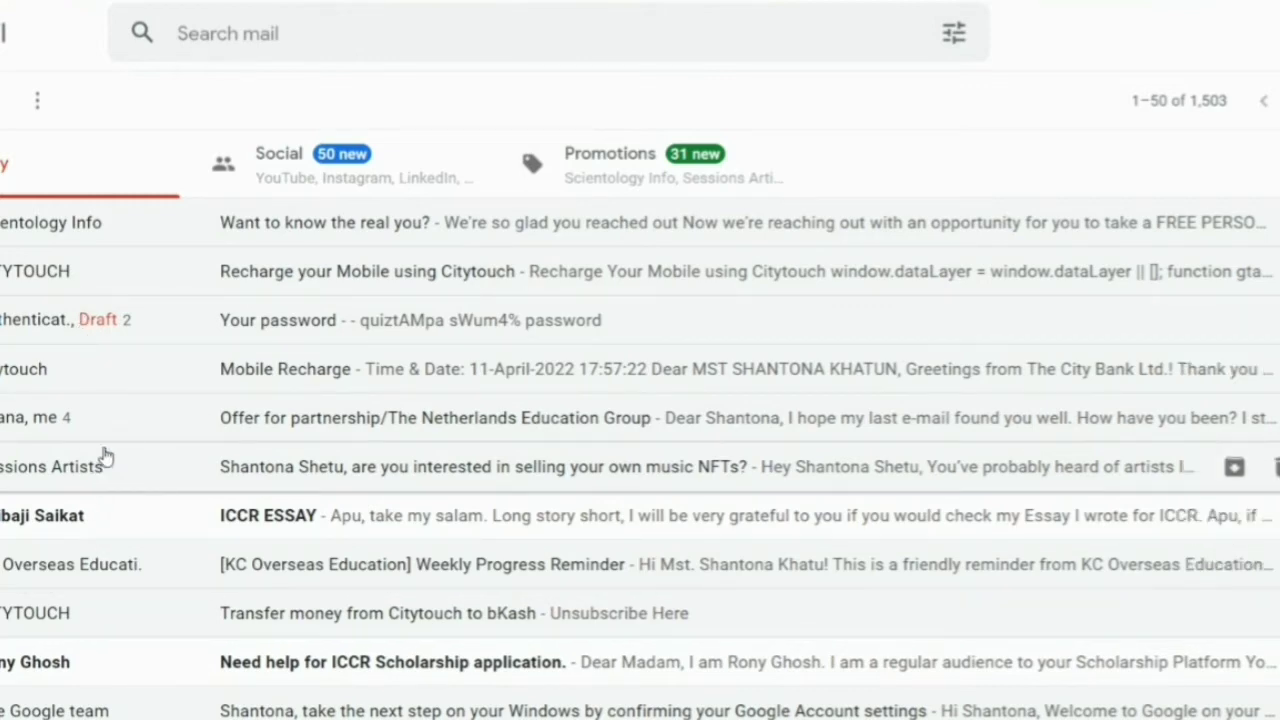
- Open the 'Your password' email in Gmail to get the EU Login account password
scroll(120, 340, down, 3)
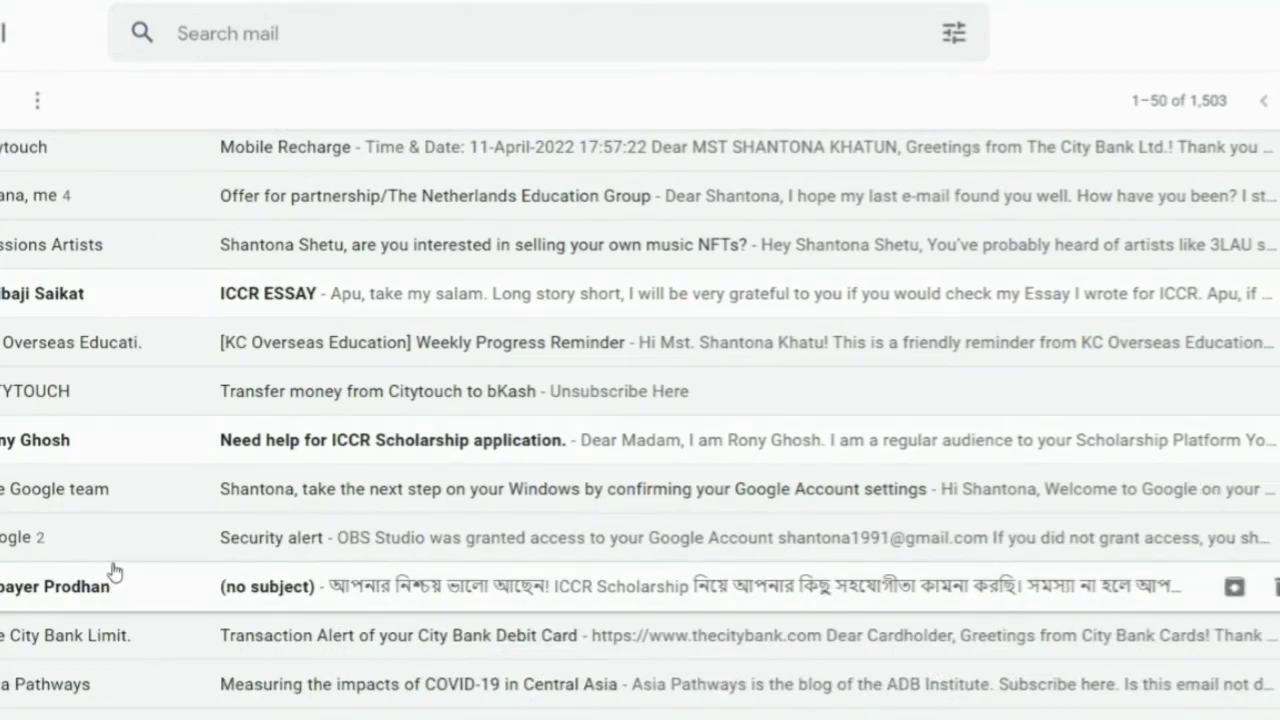
scroll(112, 580, up, 3)
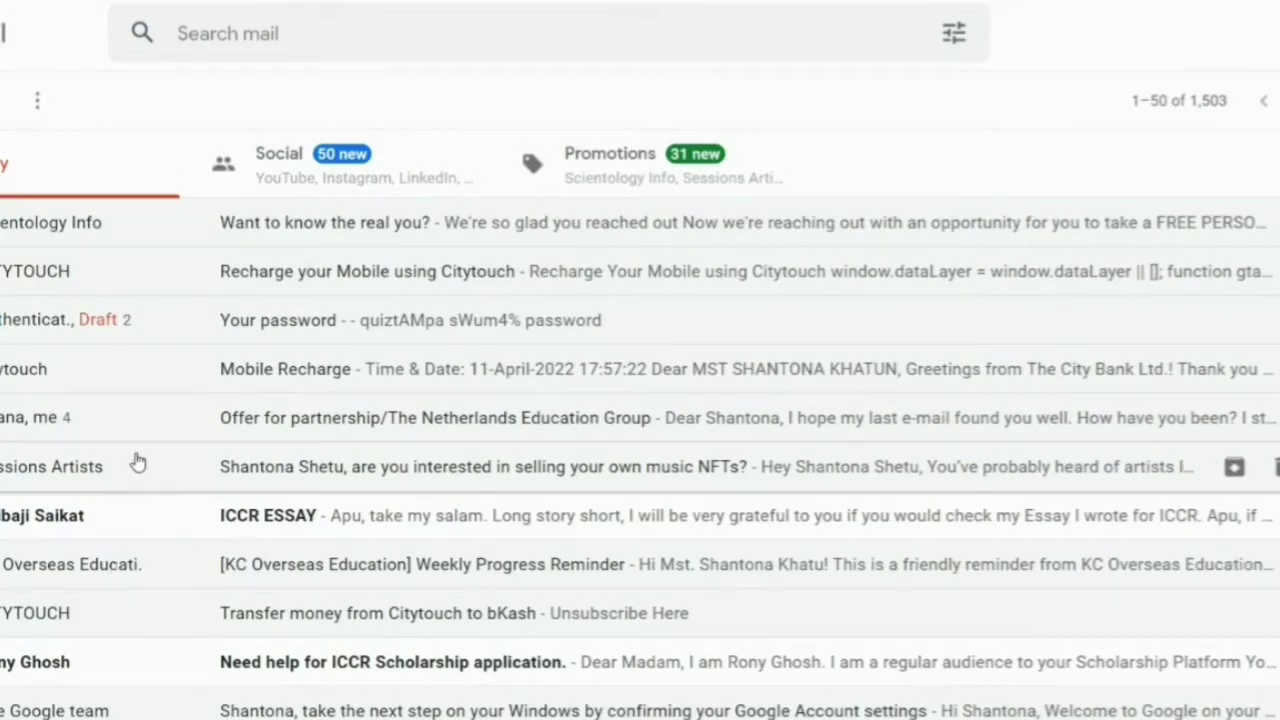
click(92, 332)
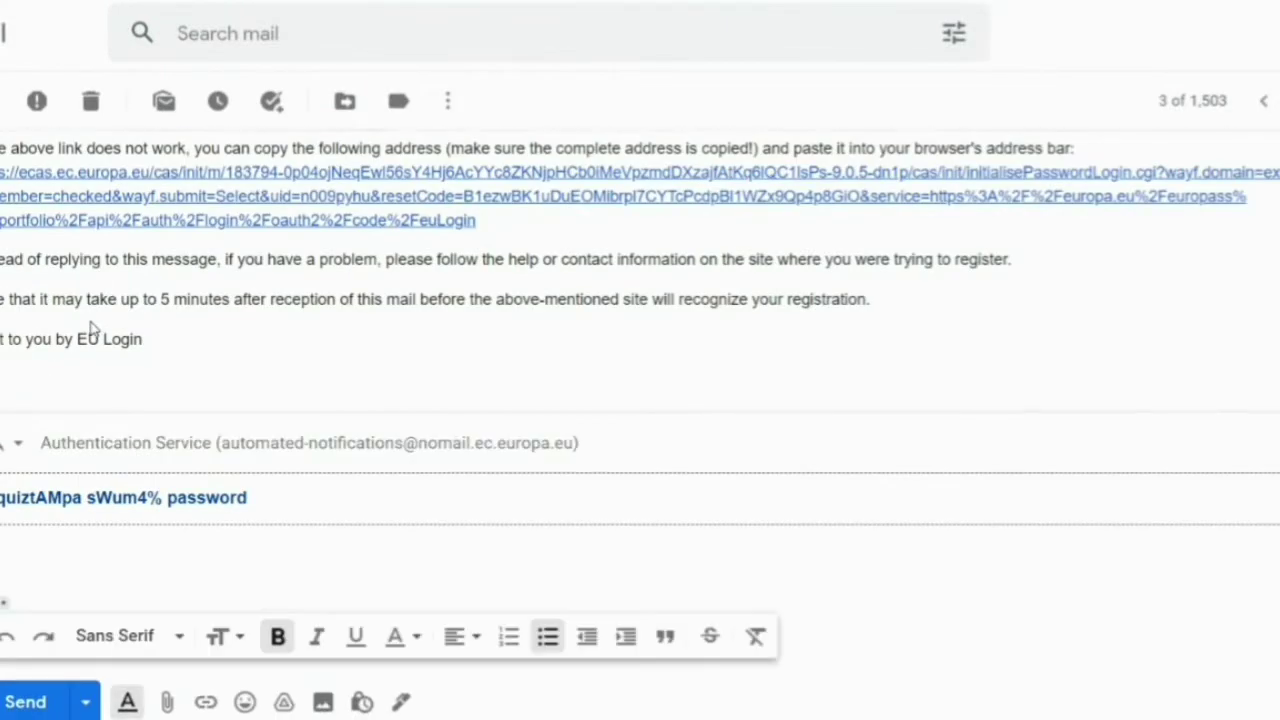
scroll(342, 332, up, 5)
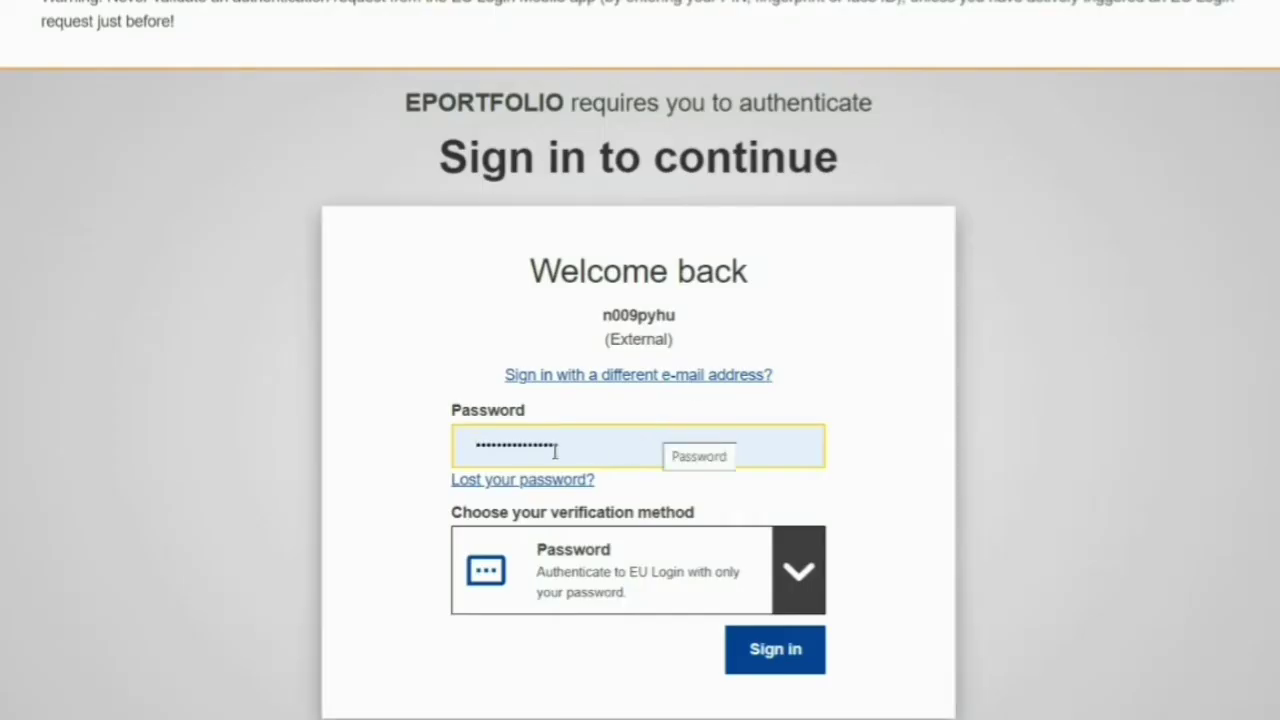
- Submit the filled-in password to sign in to EU Login
click(766, 652)
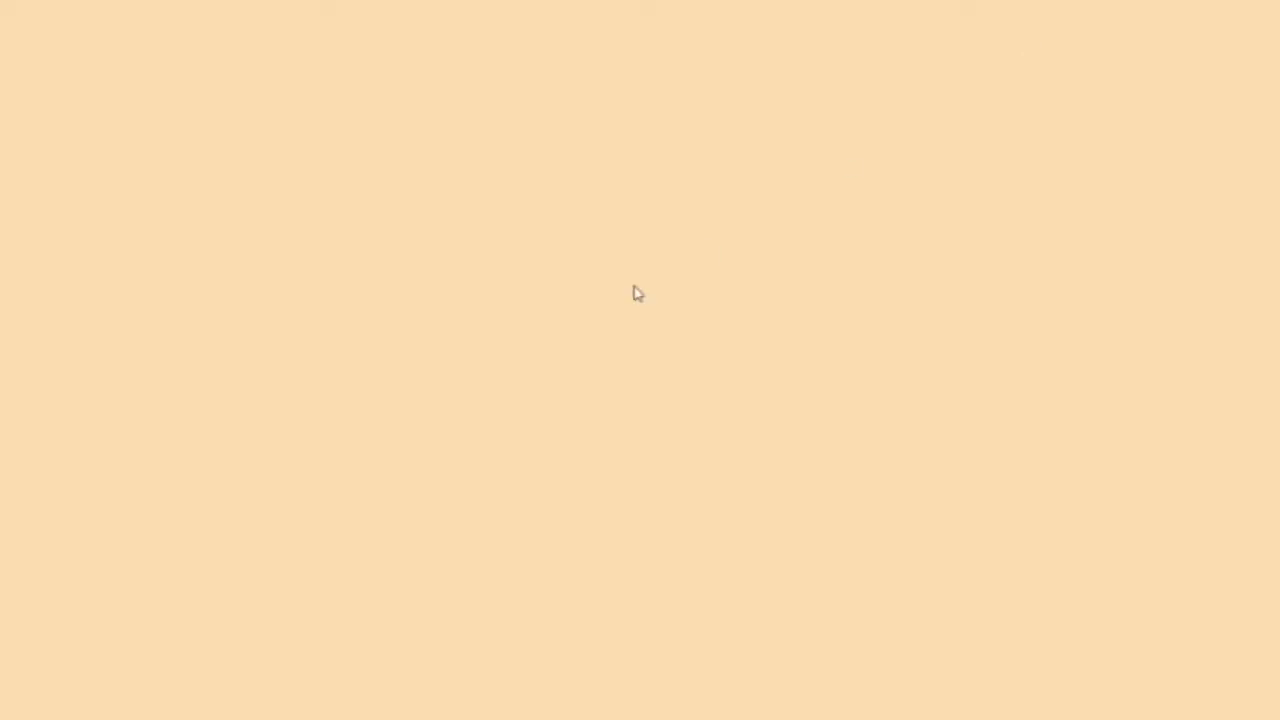
- Search 'linkedin' from recent Google searches and open the LinkedIn login page
click(580, 343)
click(432, 610)
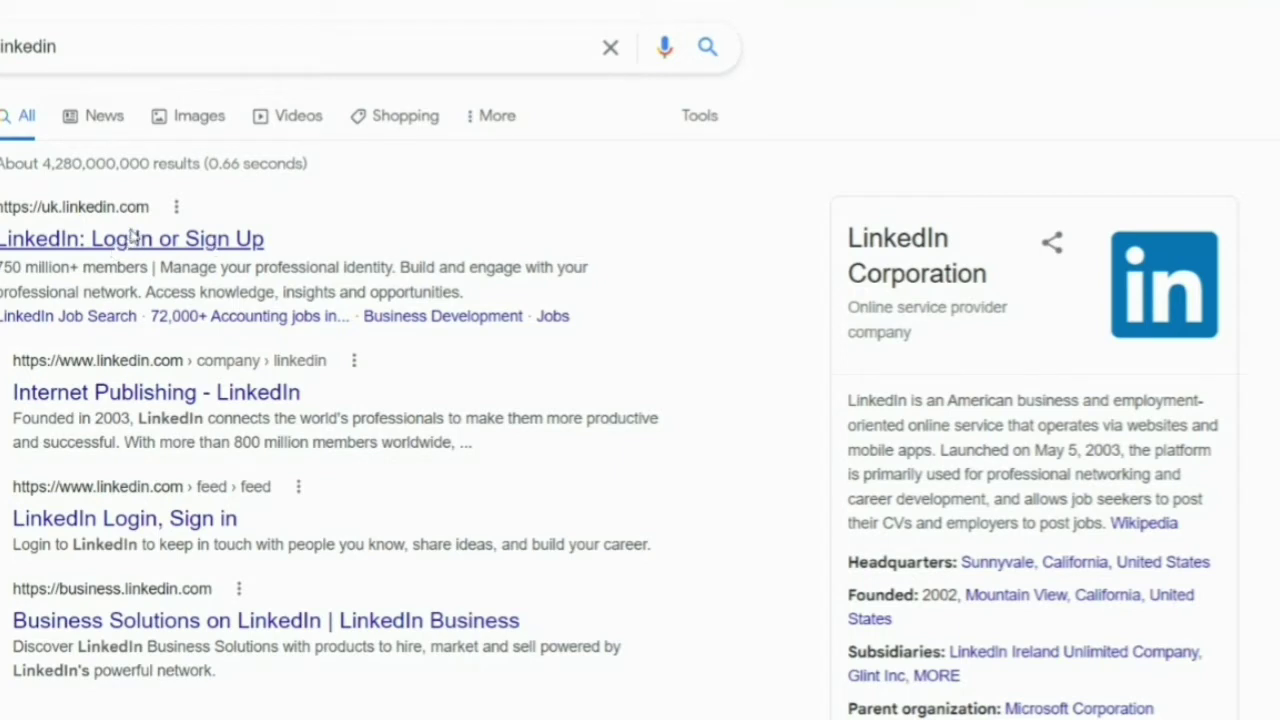
click(131, 237)
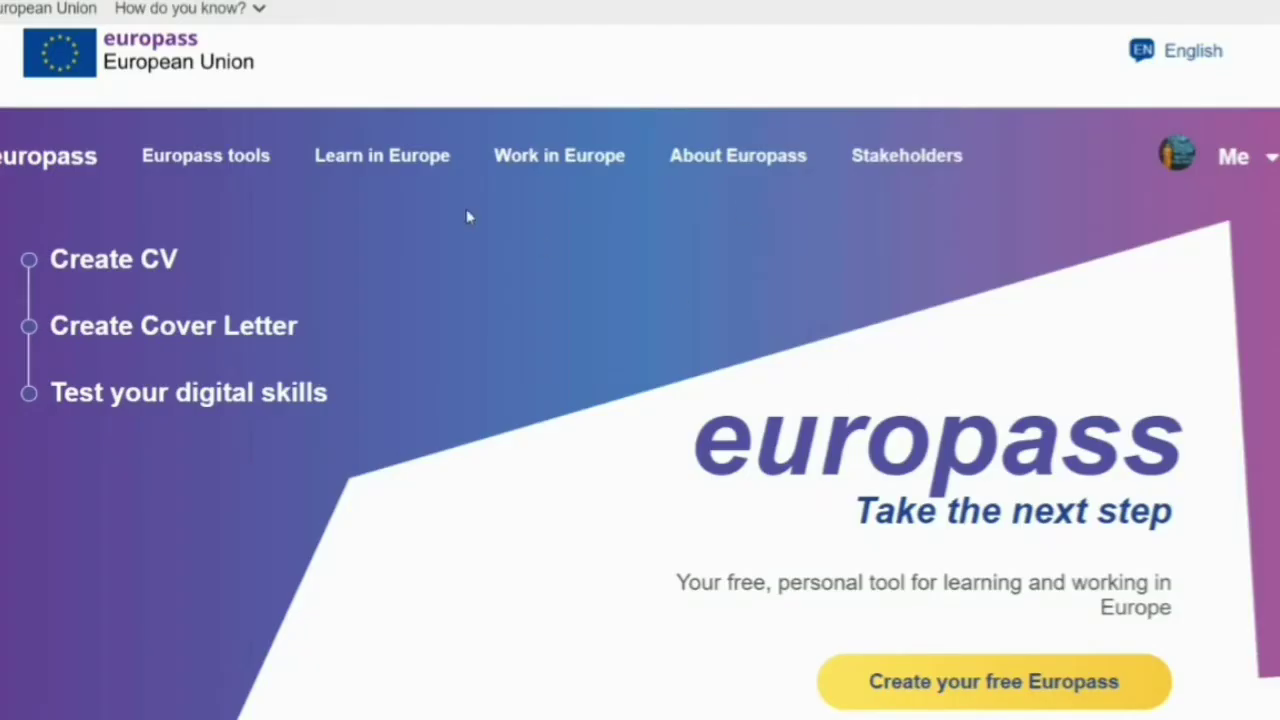
- Go to My profile from the Me account menu in the Europass header
click(1270, 160)
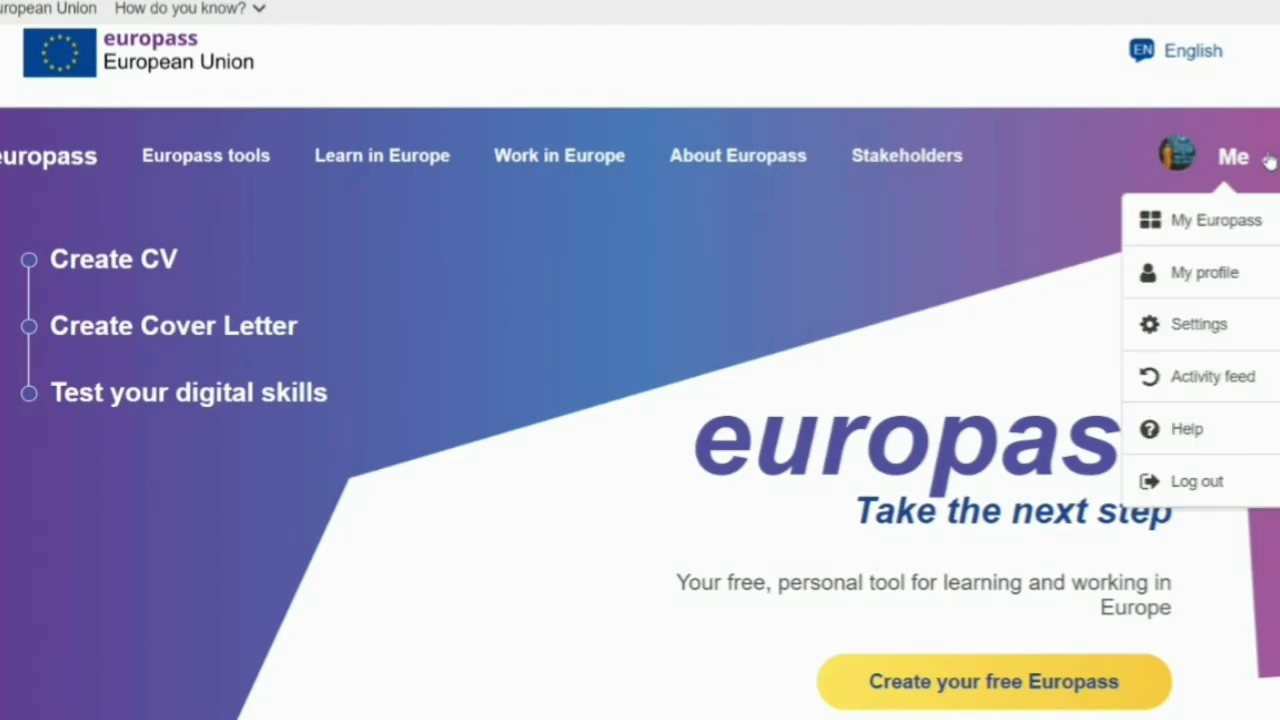
click(1205, 275)
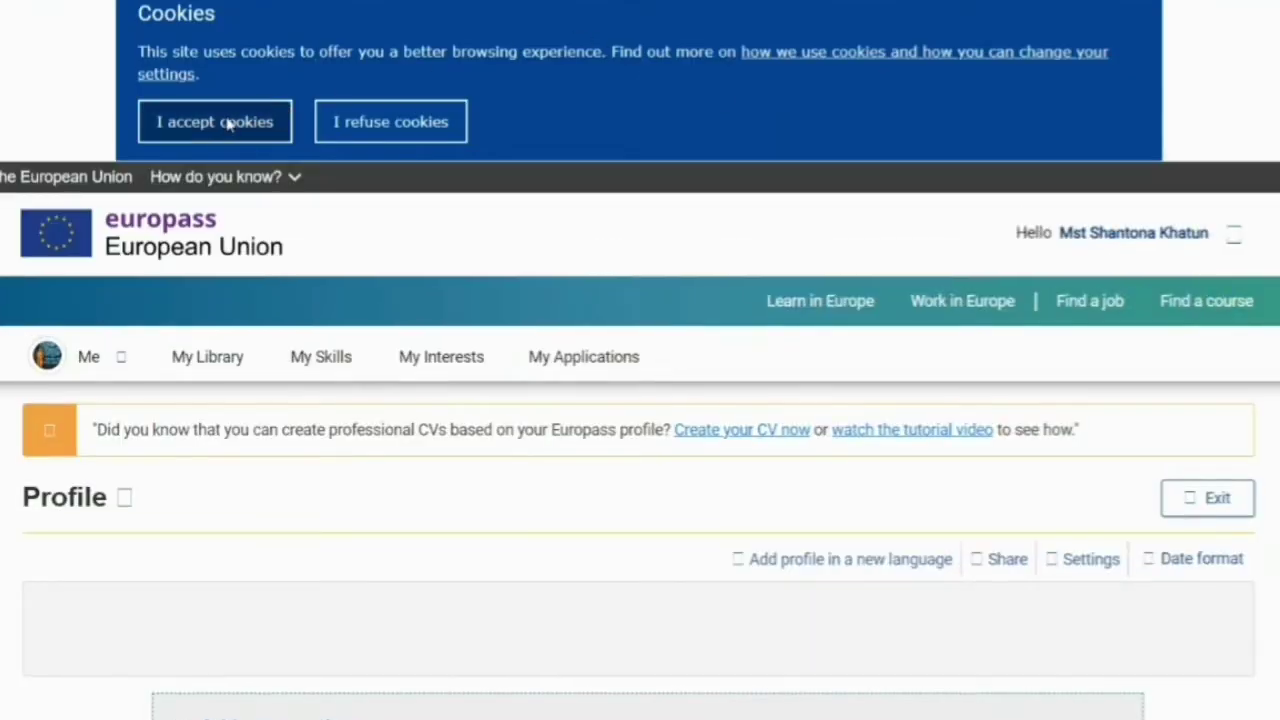
- Accept cookies to dismiss the notice on the profile page
click(228, 122)
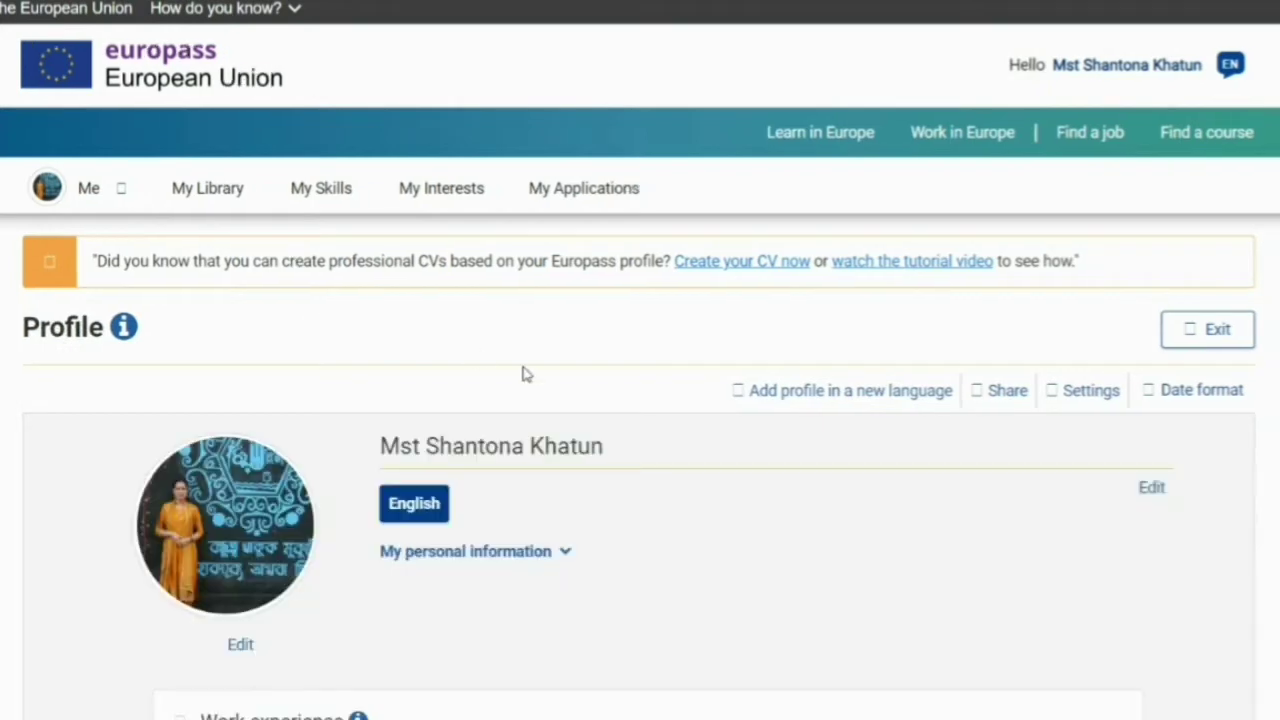
click(108, 190)
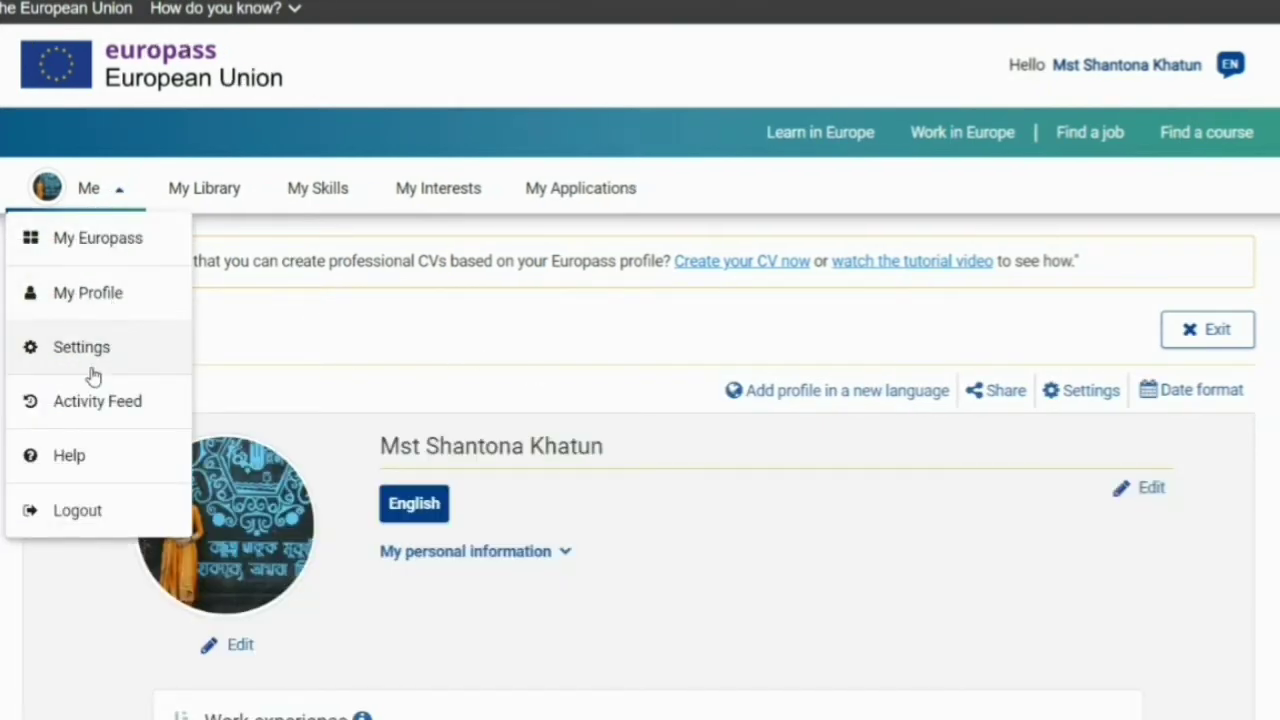
click(409, 354)
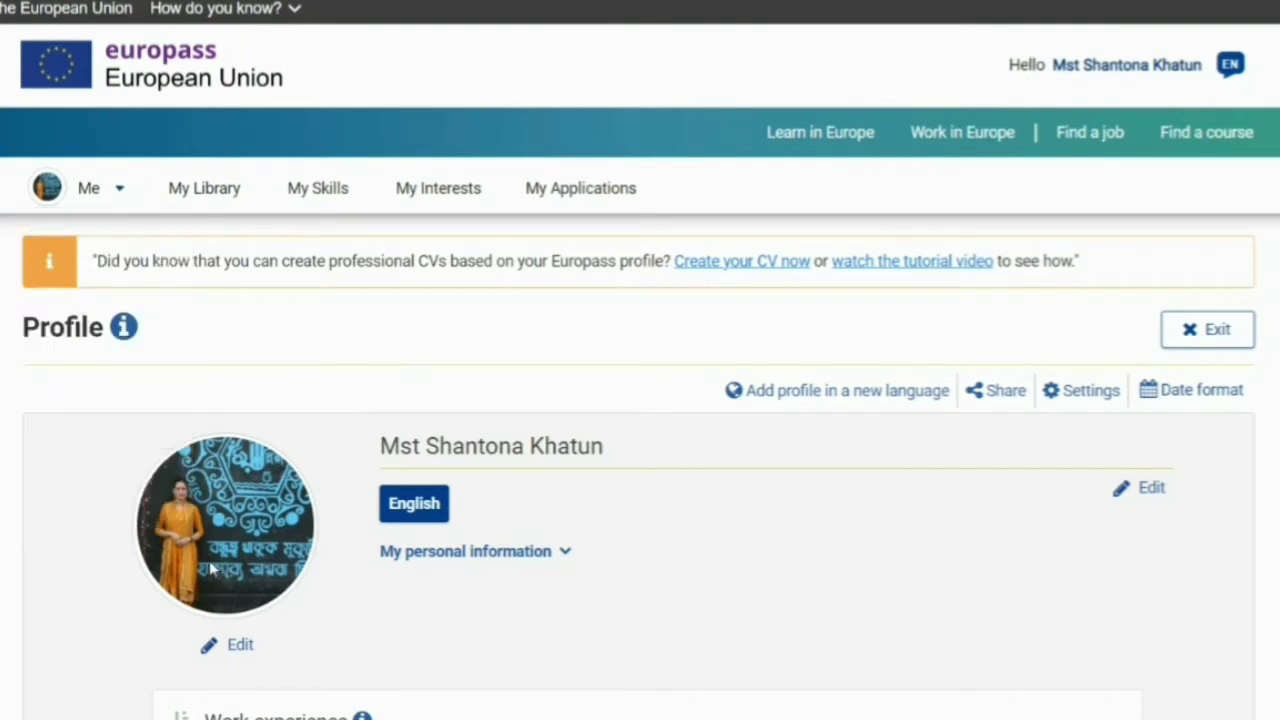
- Review the profile's work experience, English language levels and digital skills sections
scroll(445, 537, down, 15)
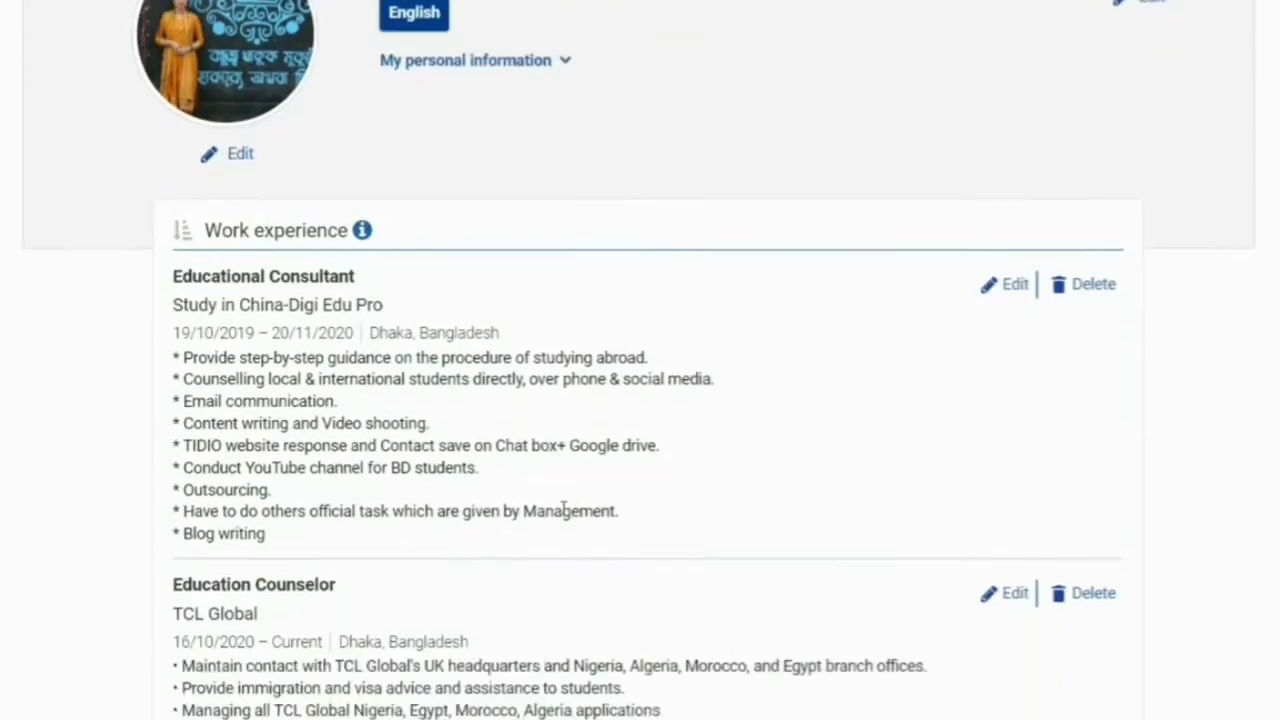
scroll(563, 509, down, 12)
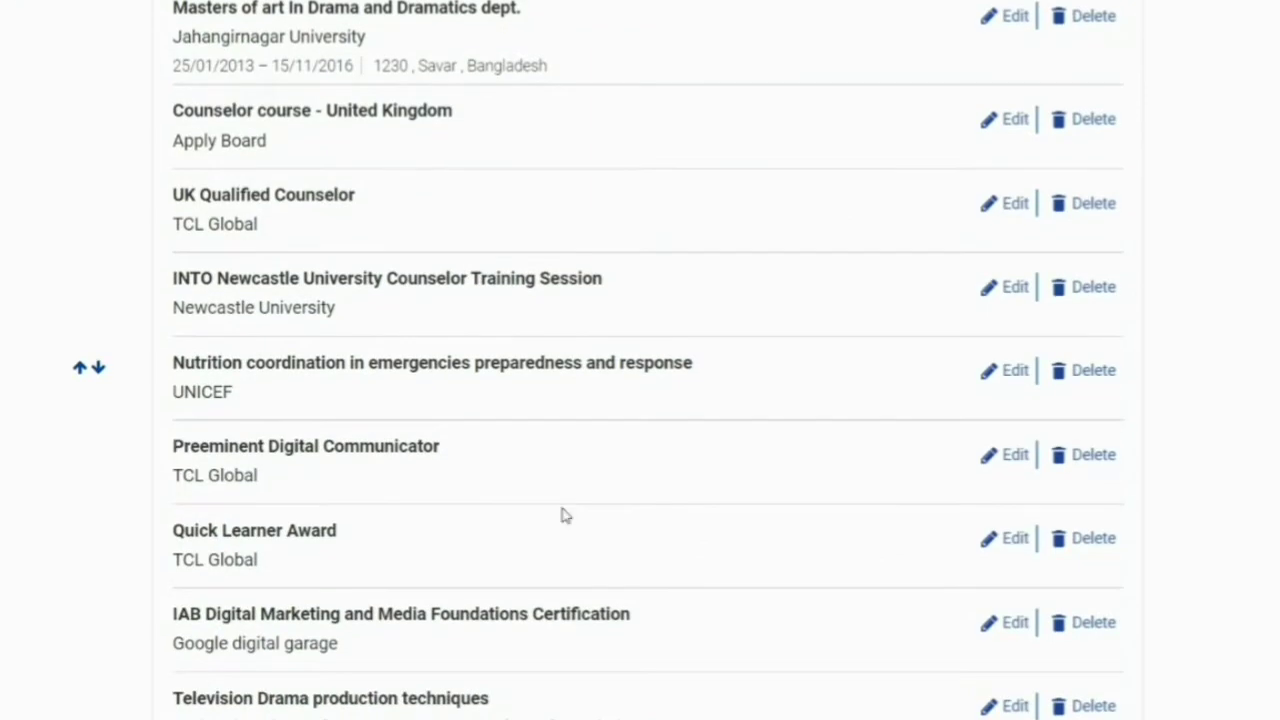
scroll(563, 515, down, 5)
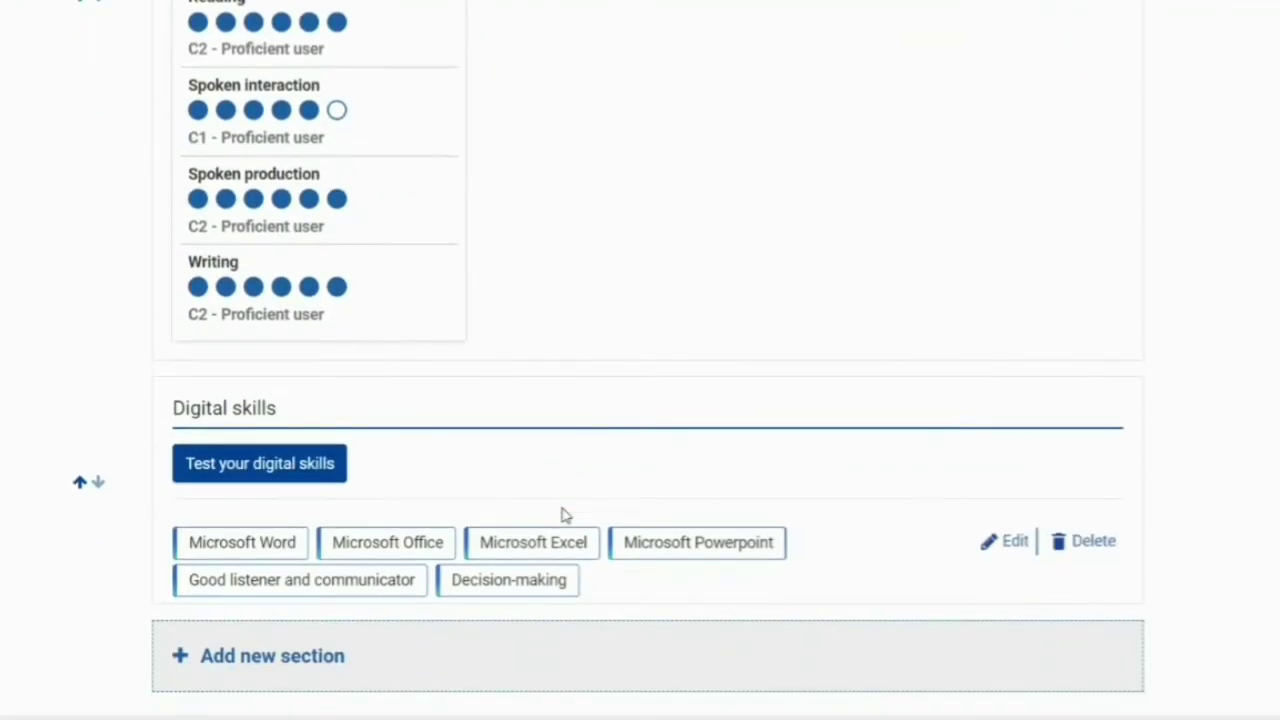
scroll(562, 515, up, 20)
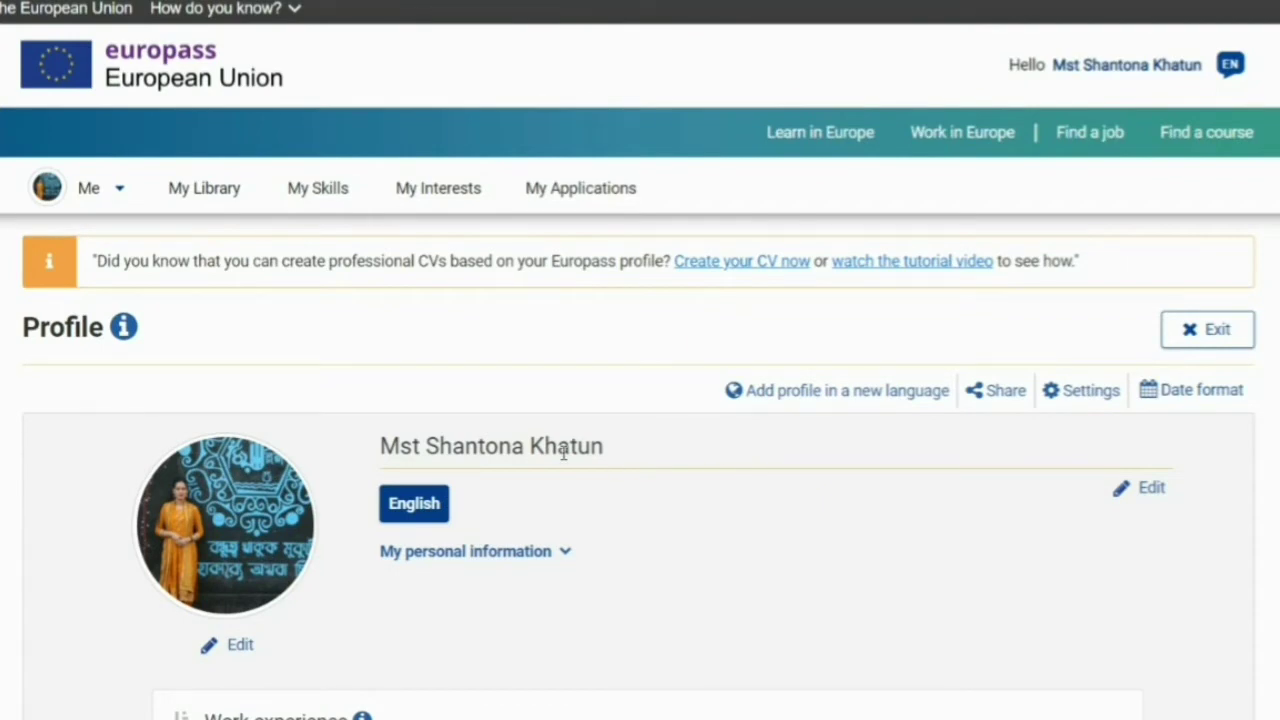
scroll(575, 495, down, 3)
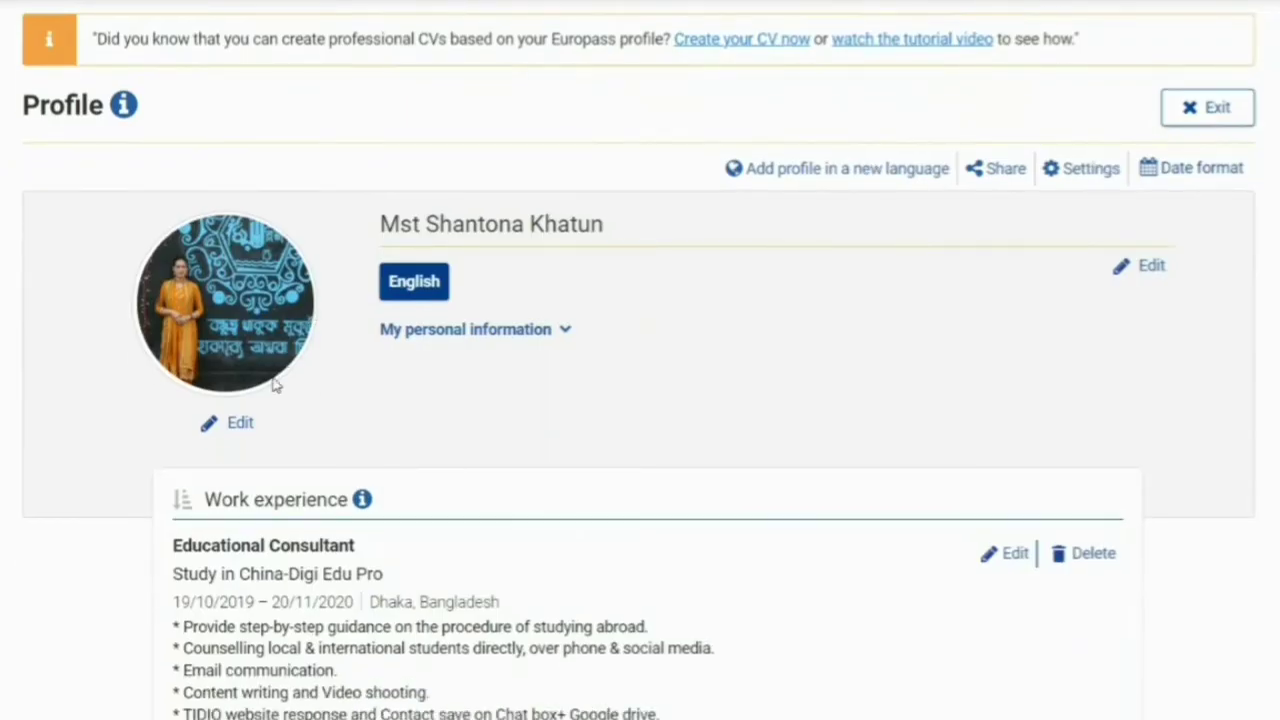
scroll(580, 380, up, 3)
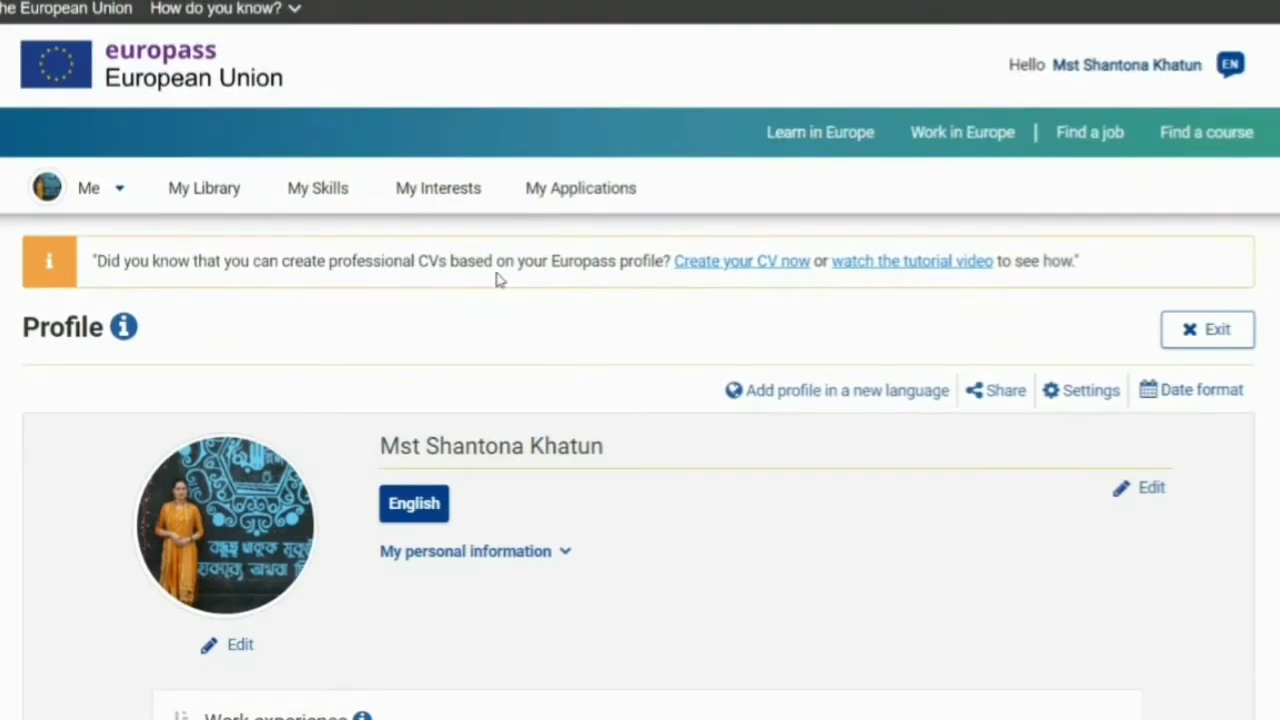
click(78, 183)
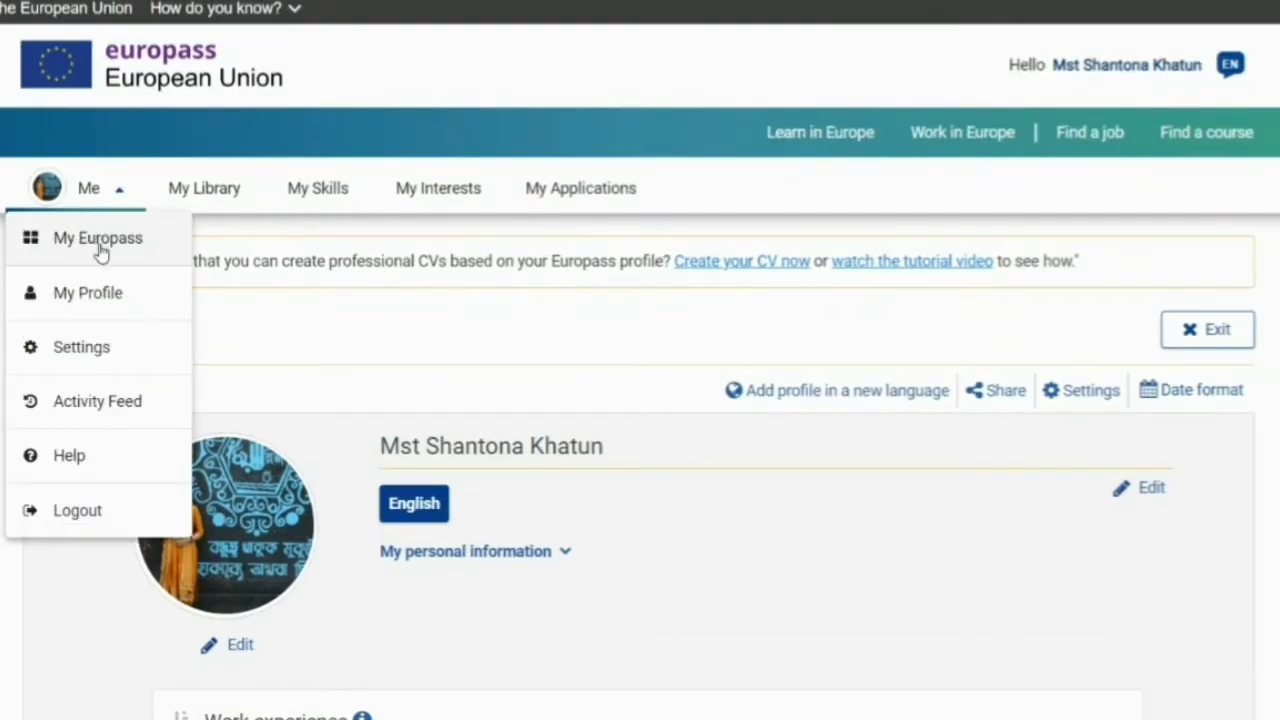
scroll(654, 309, down, 6)
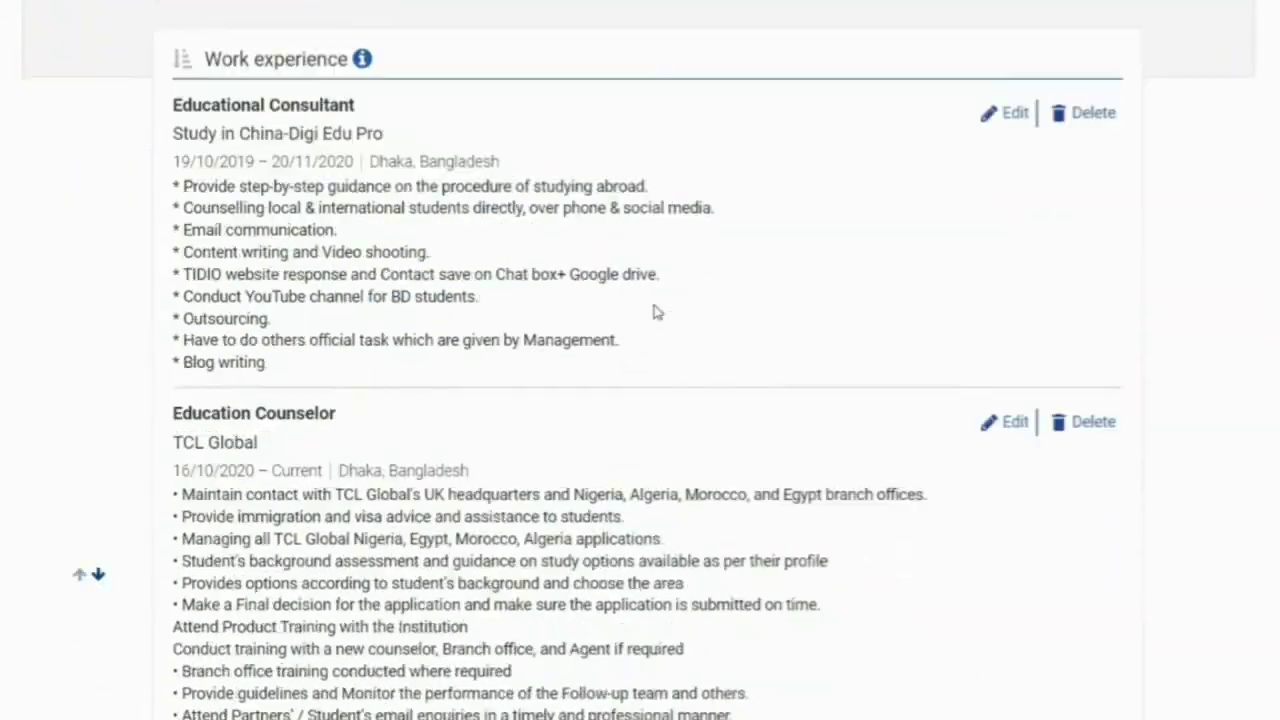
scroll(654, 311, down, 15)
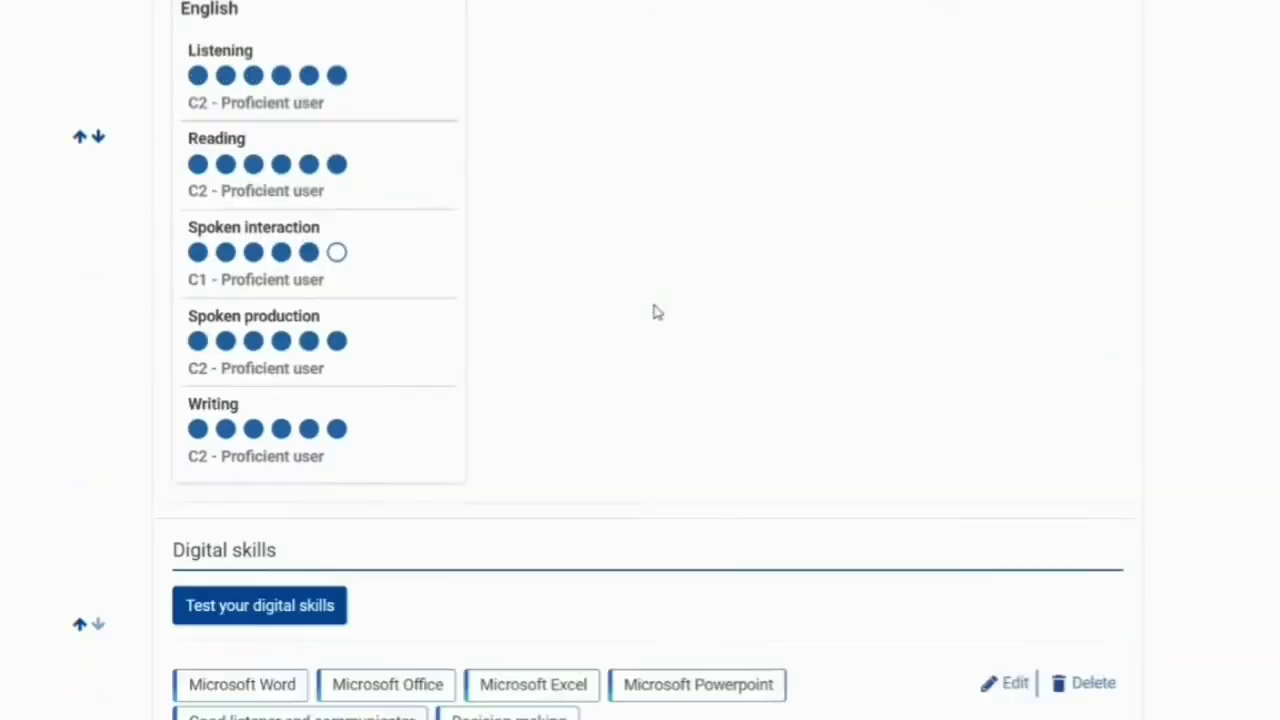
scroll(654, 310, up, 20)
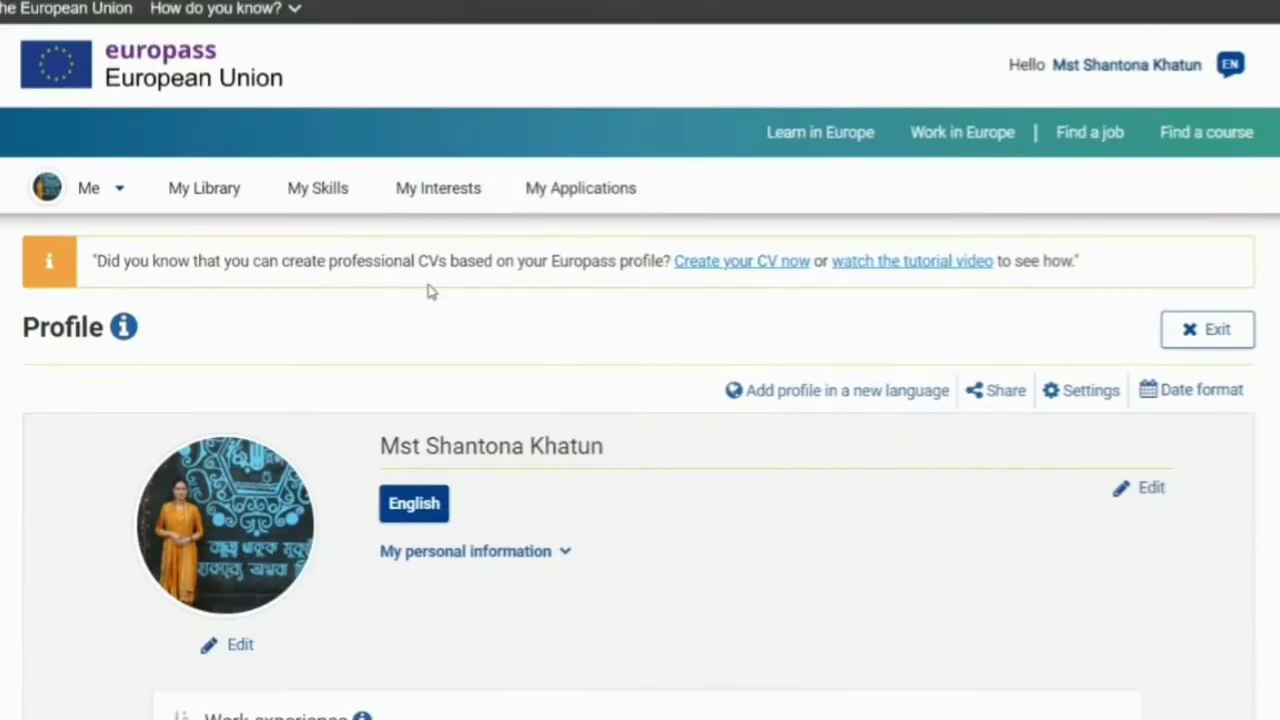
- Return to the profile top and follow the yellow banner's 'Create your CV now' link
mouse_move(88, 200)
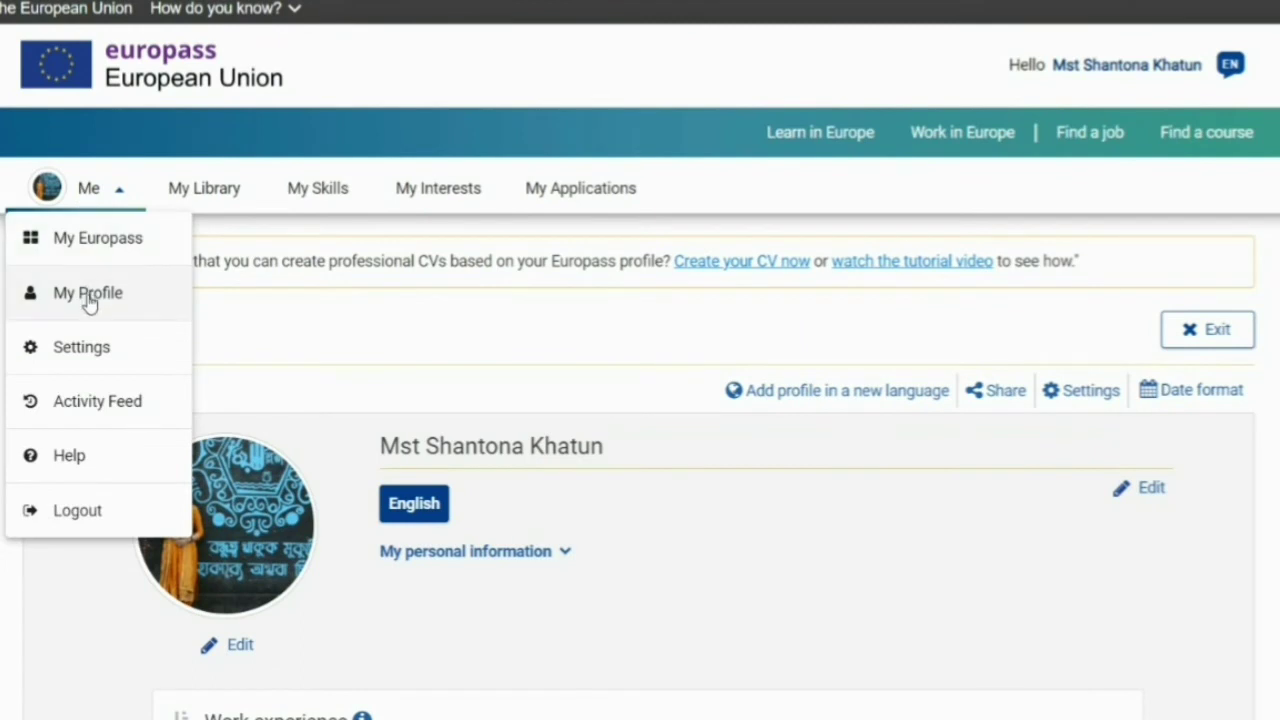
click(88, 298)
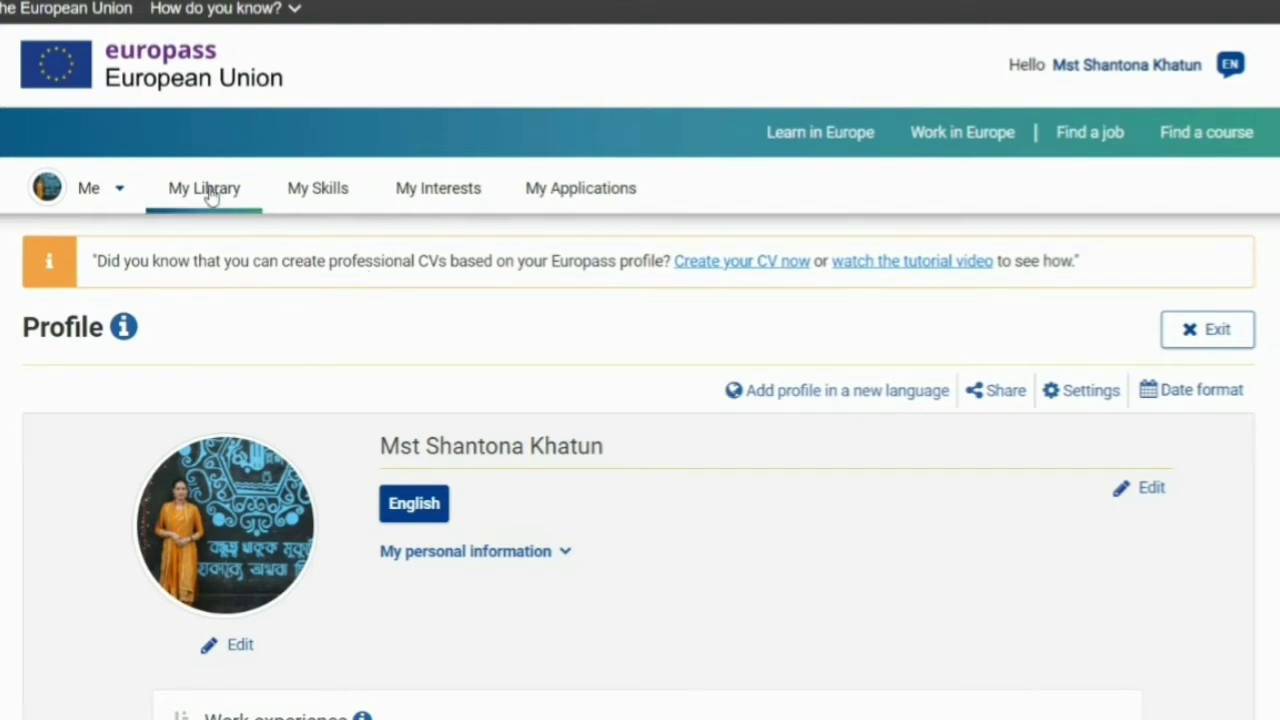
middle_click(950, 362)
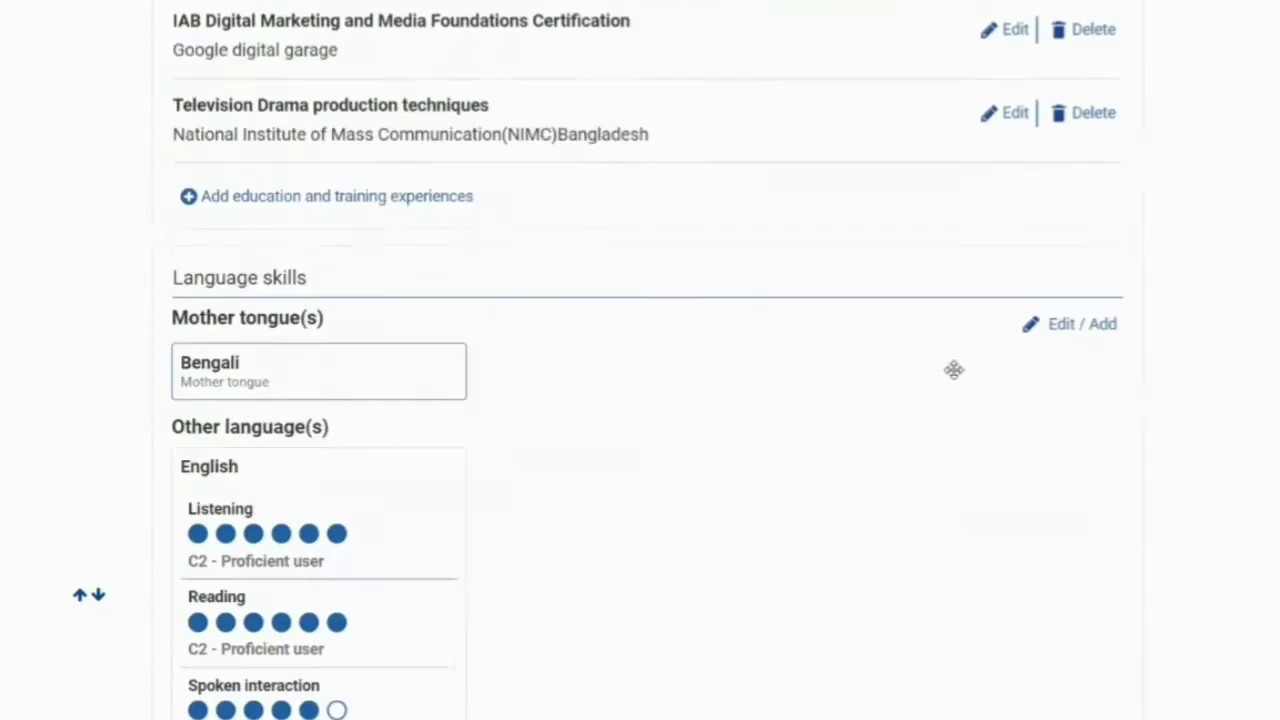
scroll(954, 370, up, 20)
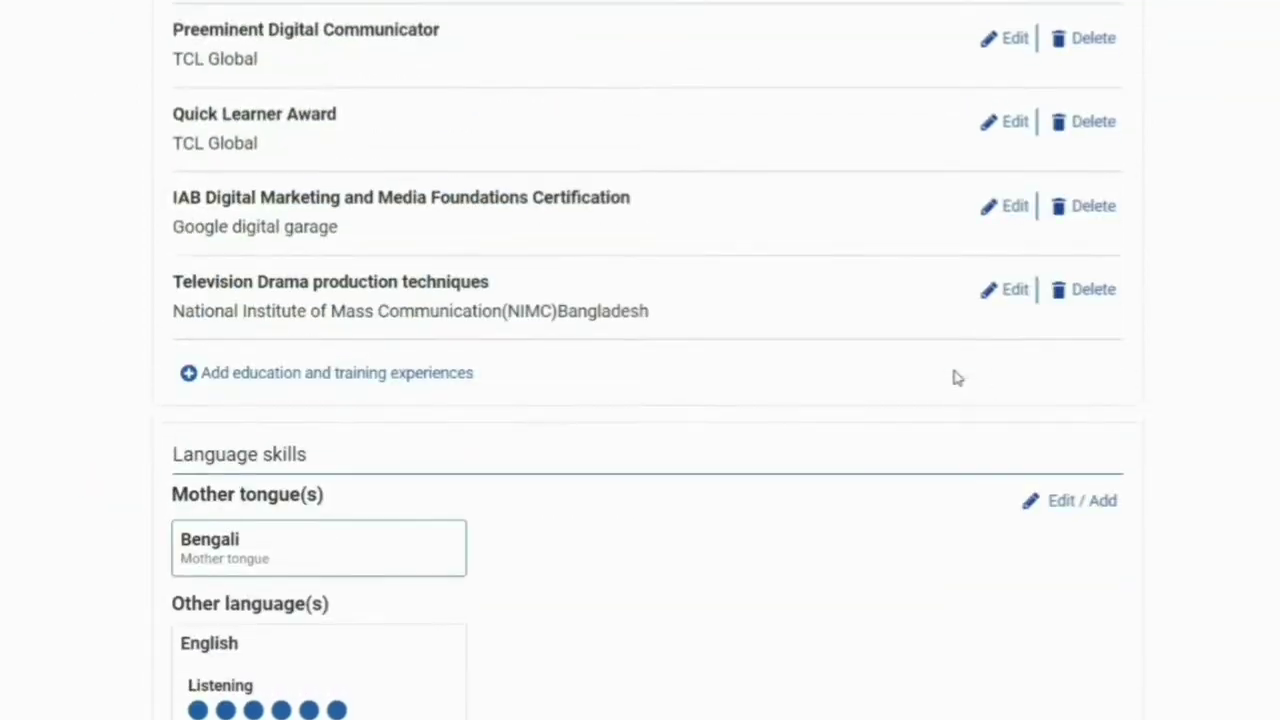
scroll(957, 377, up, 1)
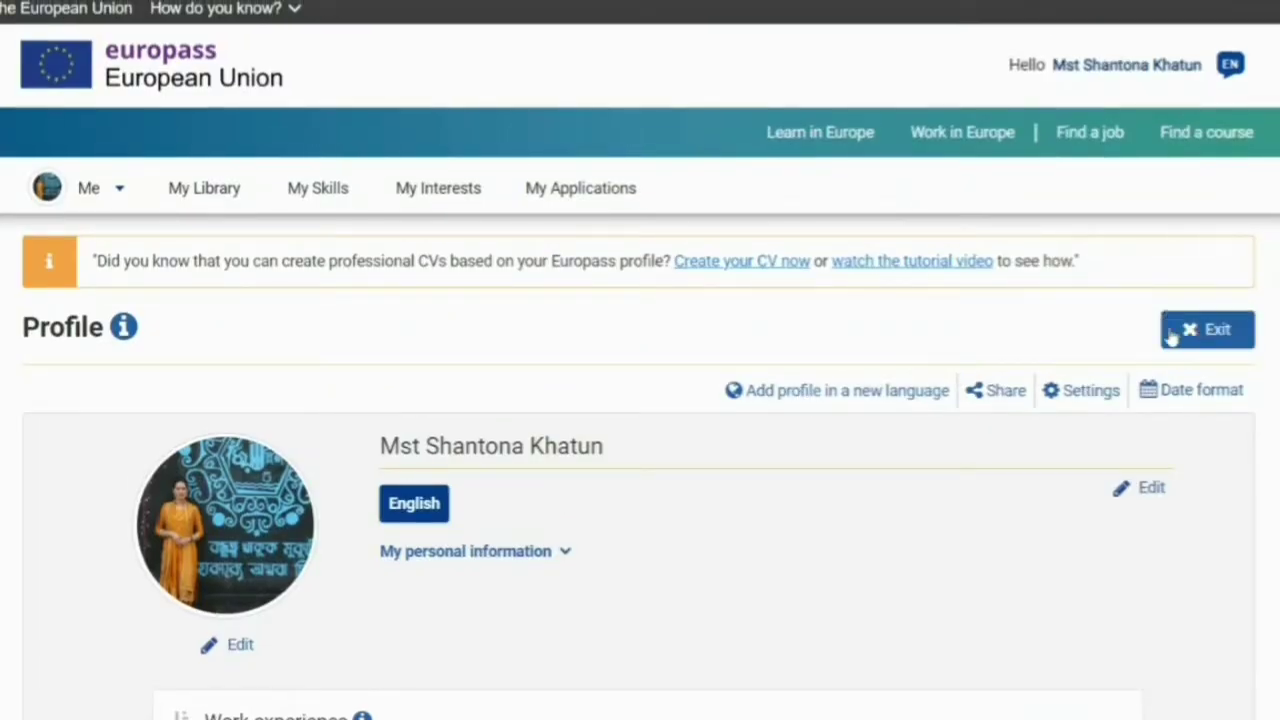
click(752, 260)
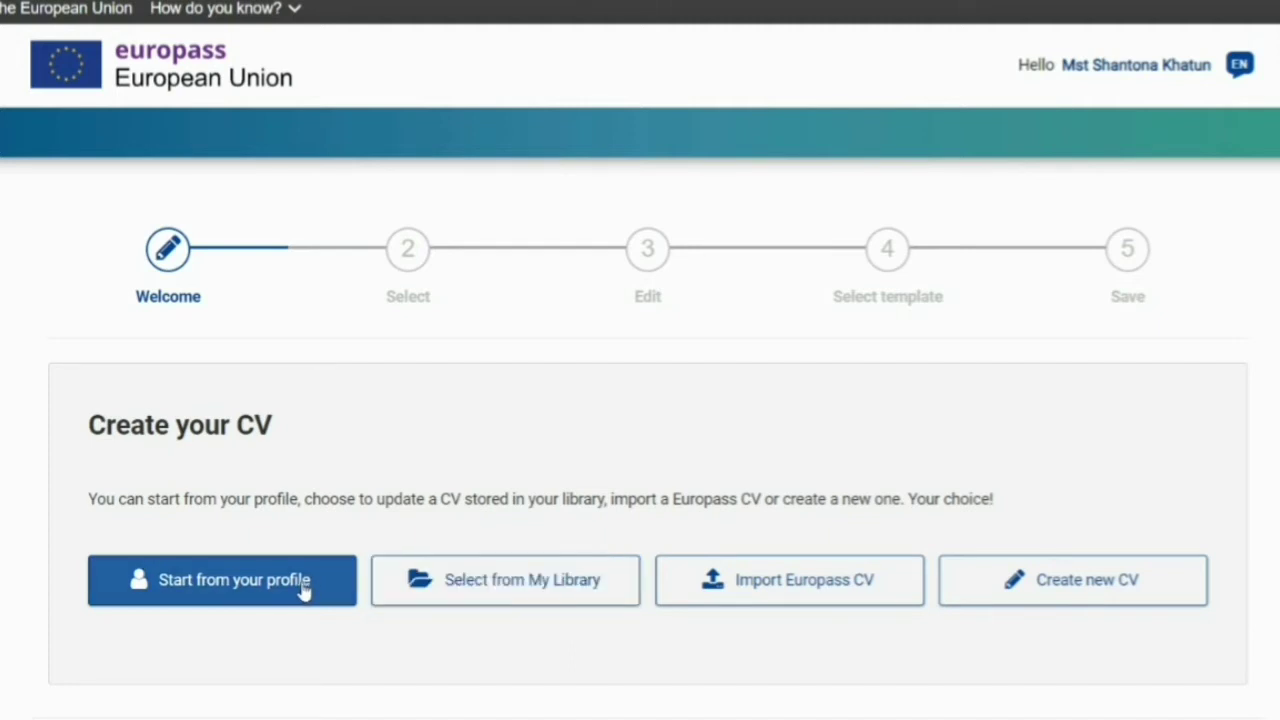
- Start a new CV and place the cursor in the Personal information About me box
click(1037, 589)
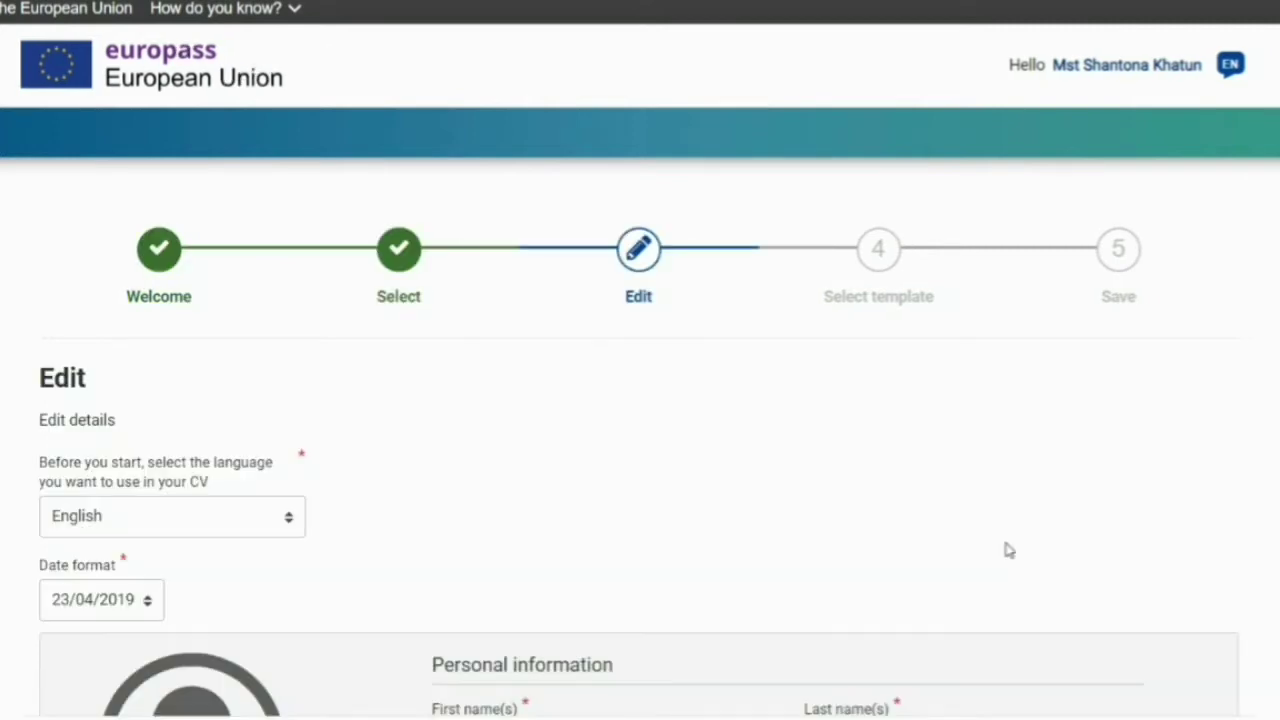
scroll(762, 424, down, 3)
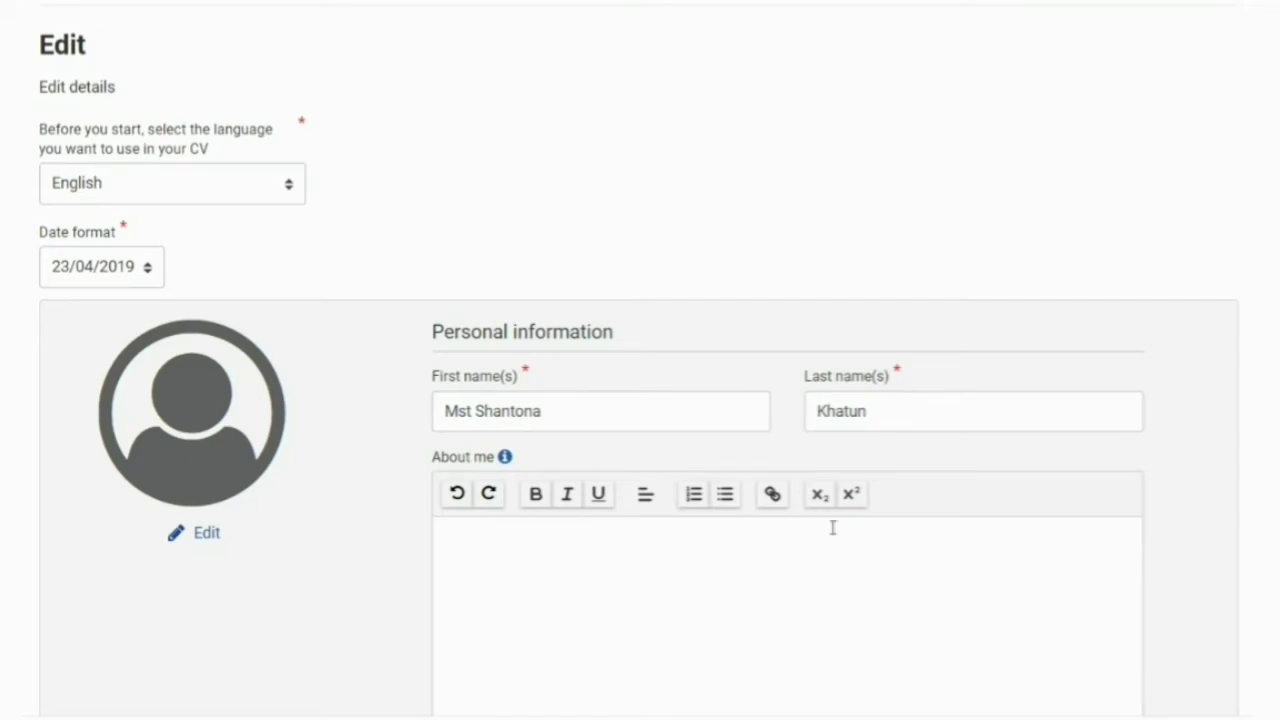
click(526, 570)
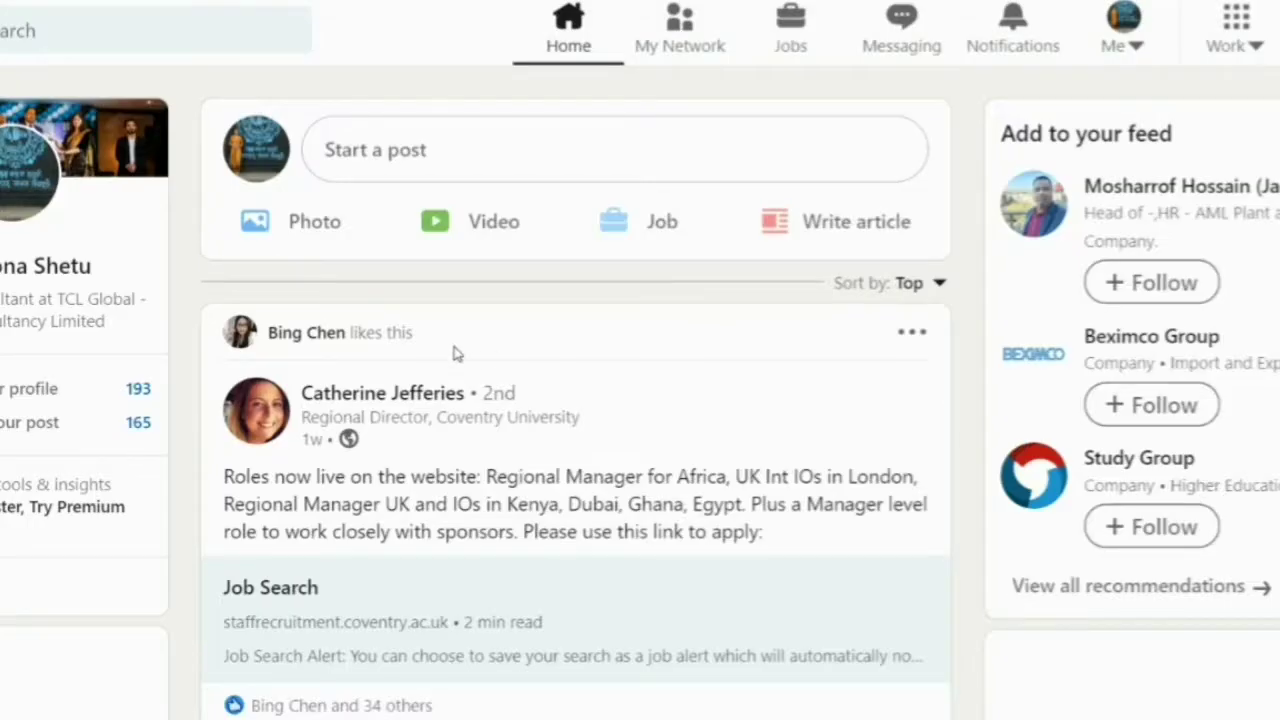
- Open your own LinkedIn profile from the account menu
click(1112, 48)
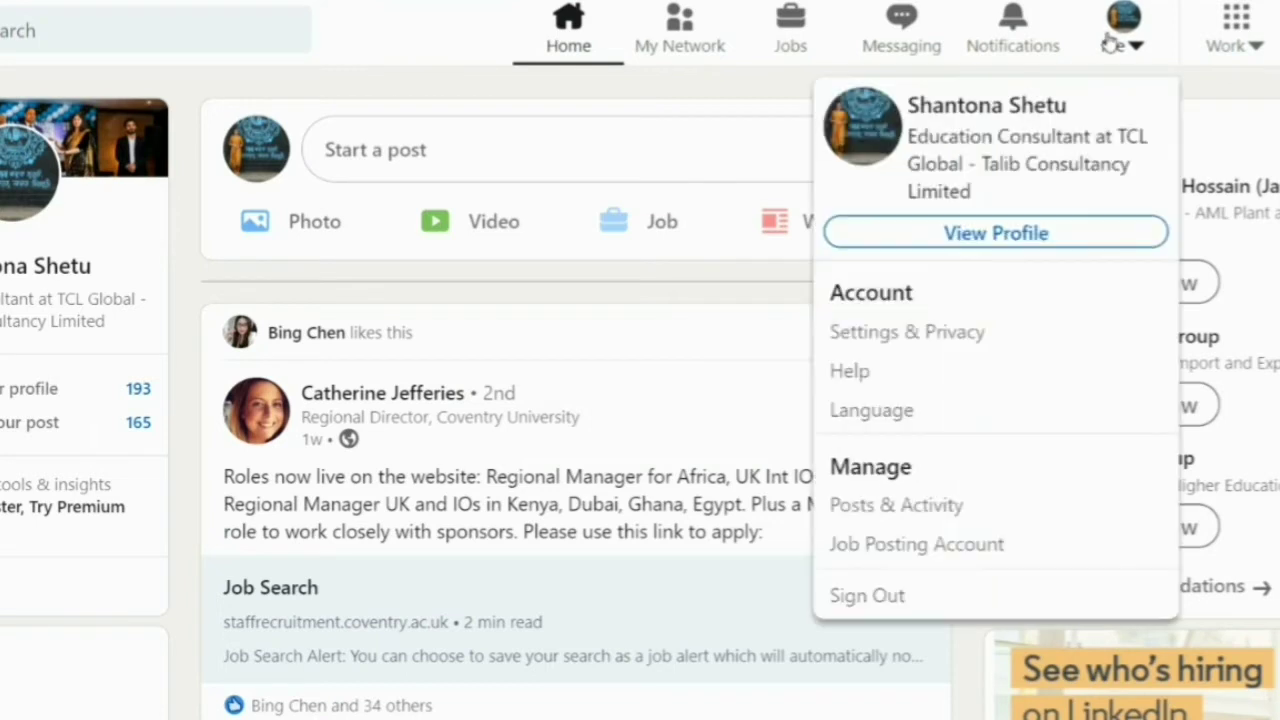
click(945, 235)
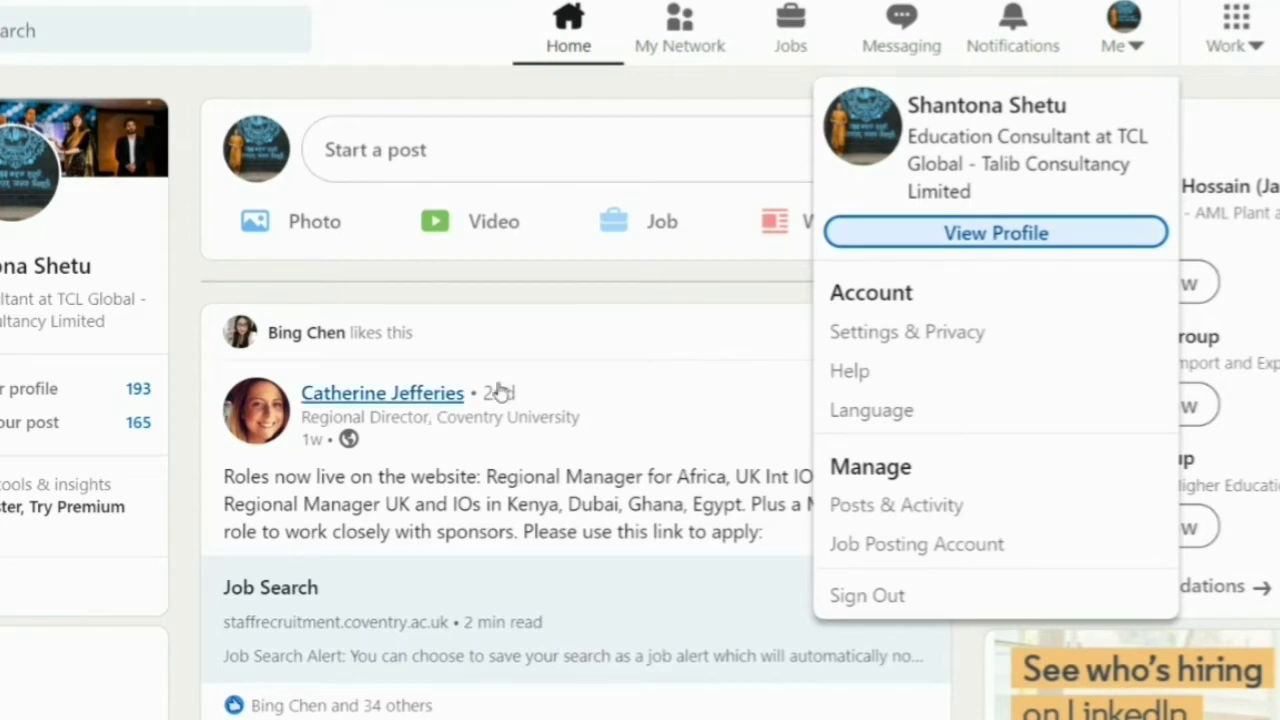
click(986, 246)
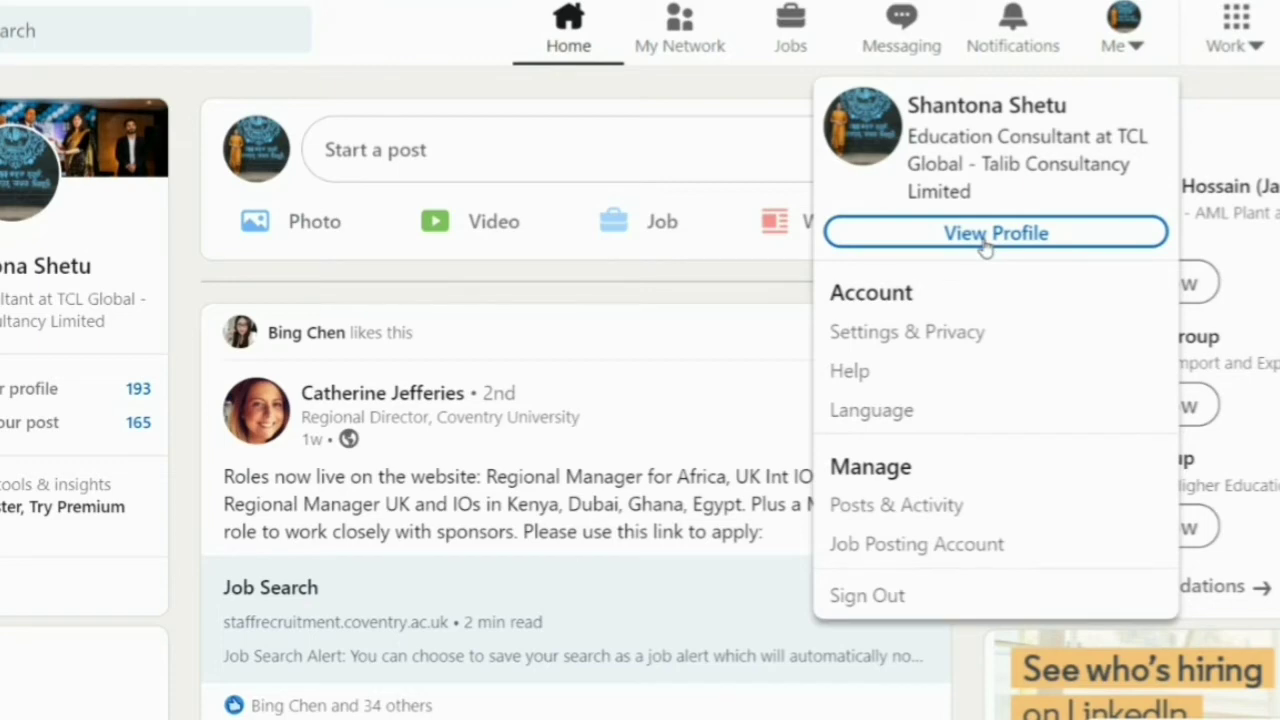
click(571, 341)
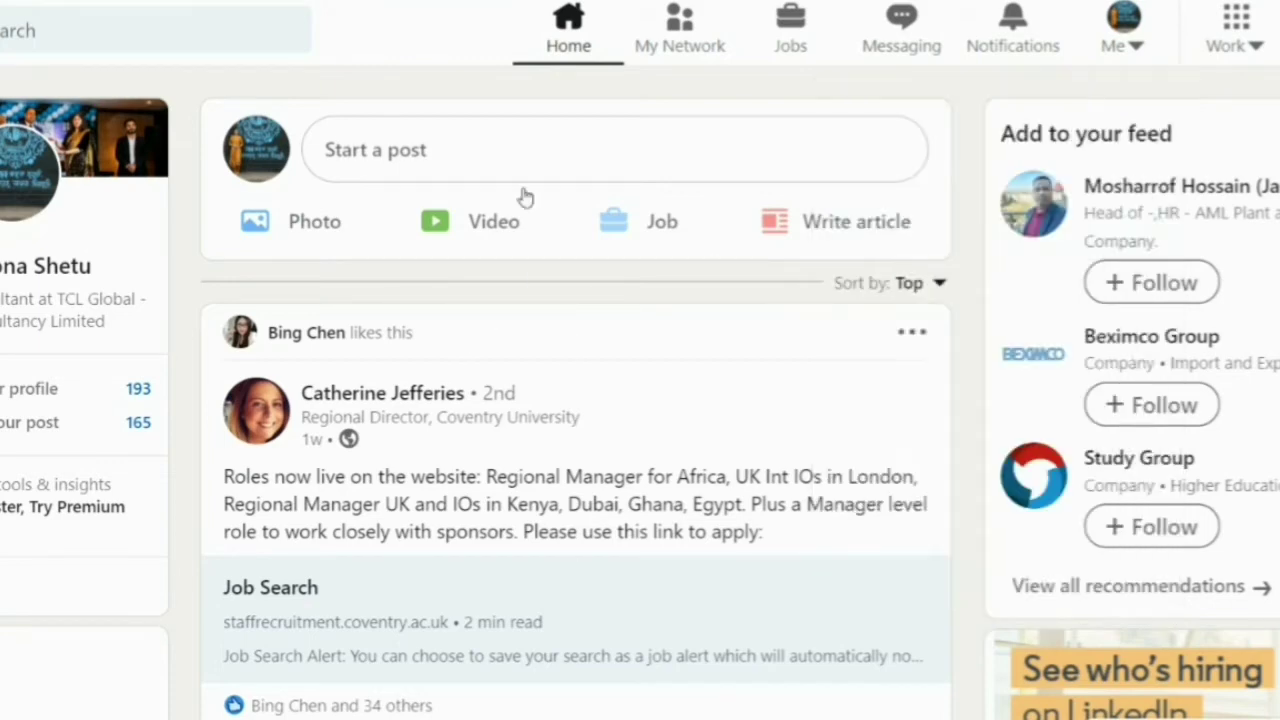
click(1120, 40)
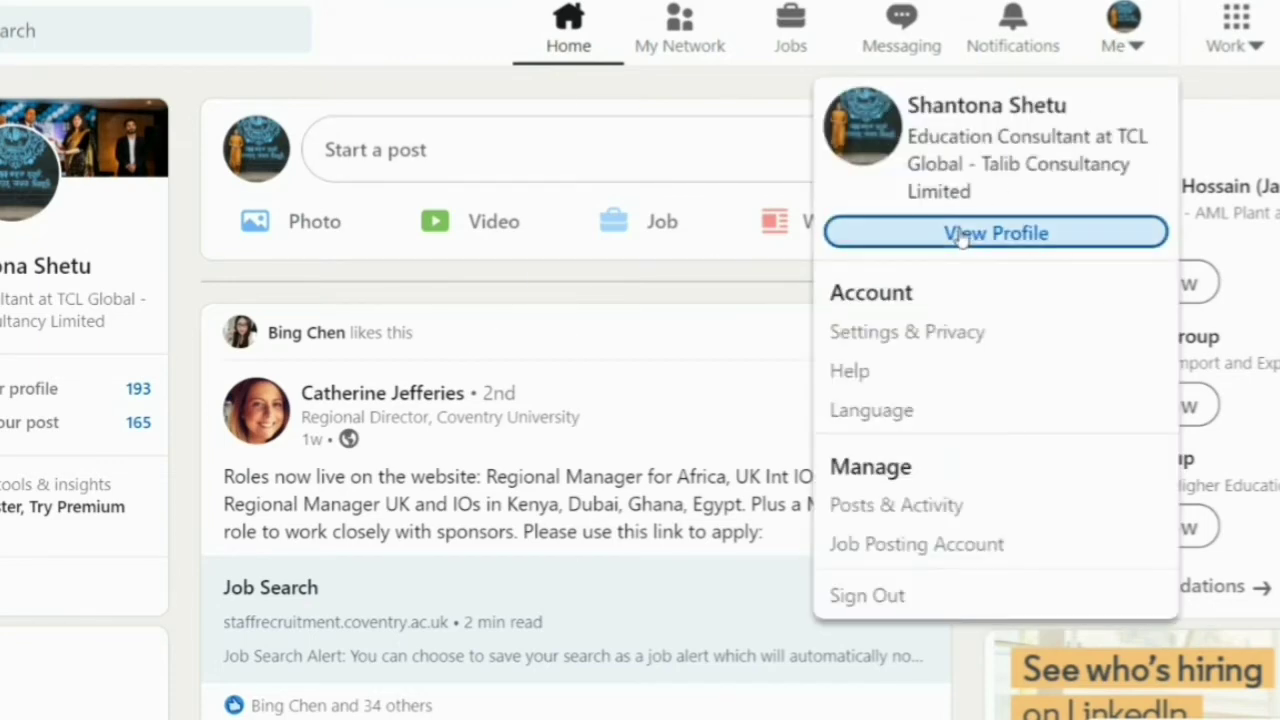
click(961, 238)
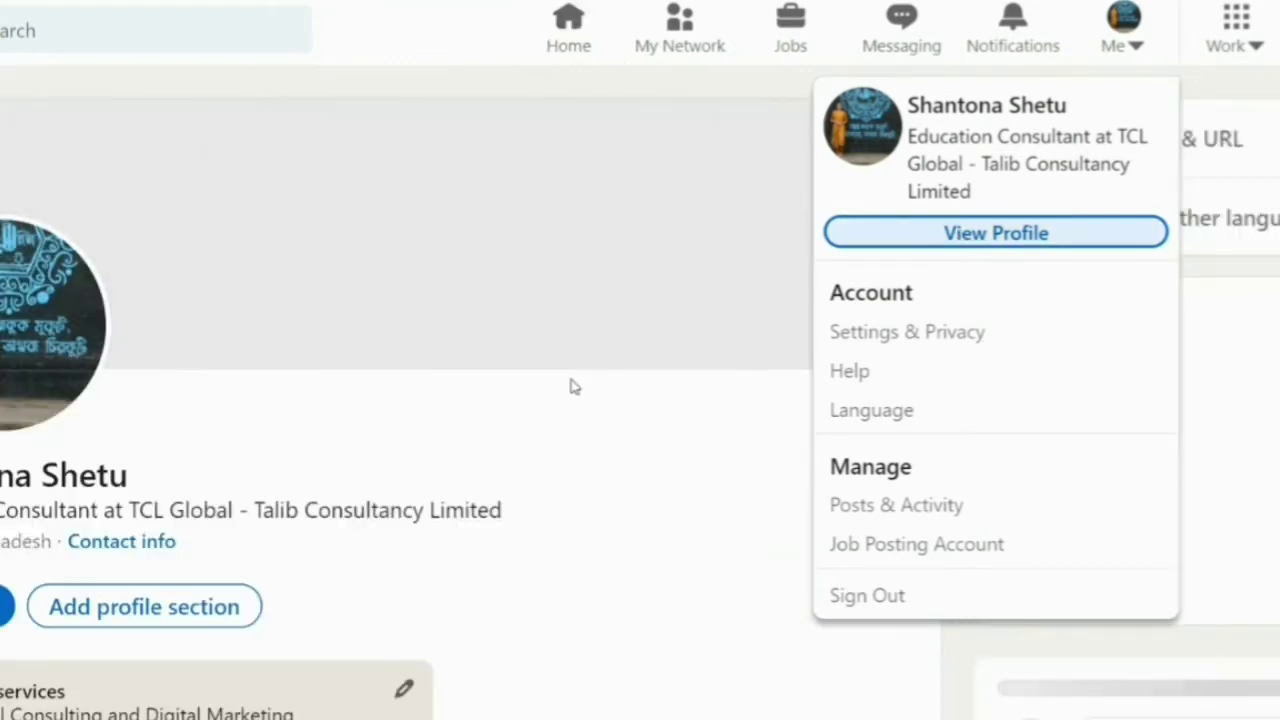
scroll(603, 424, down, 5)
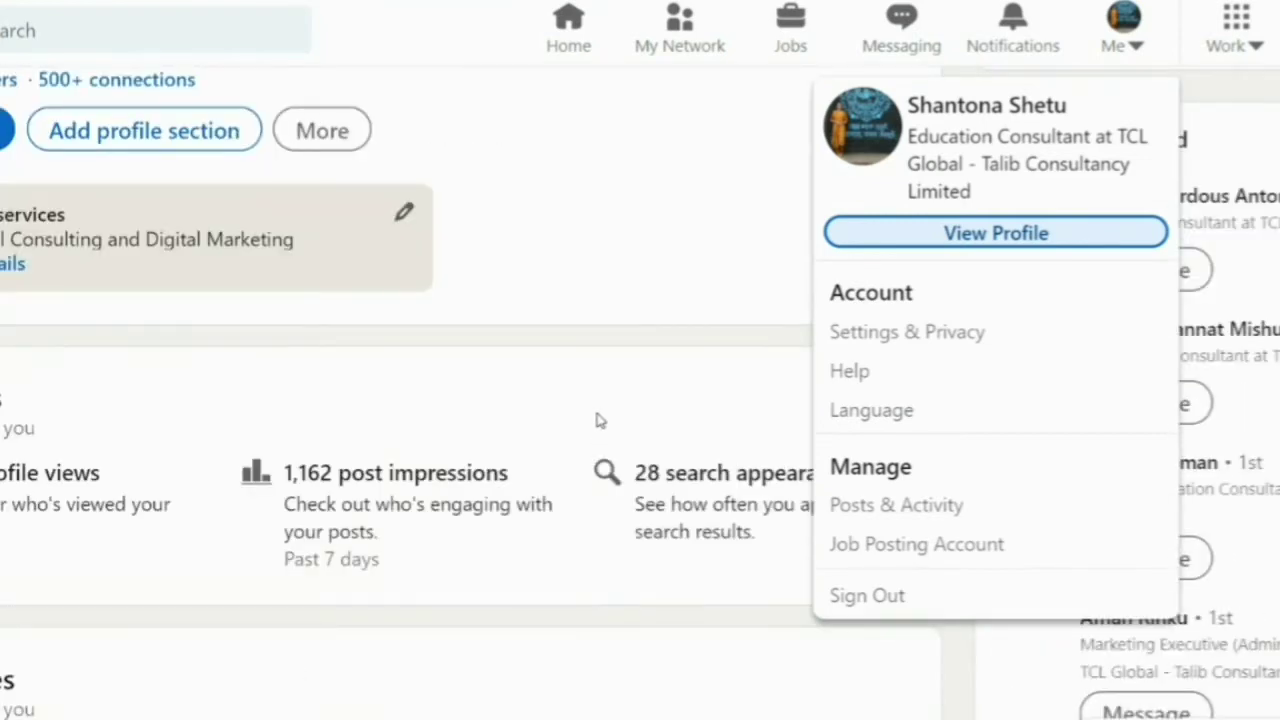
scroll(294, 437, down, 10)
scroll(421, 417, down, 11)
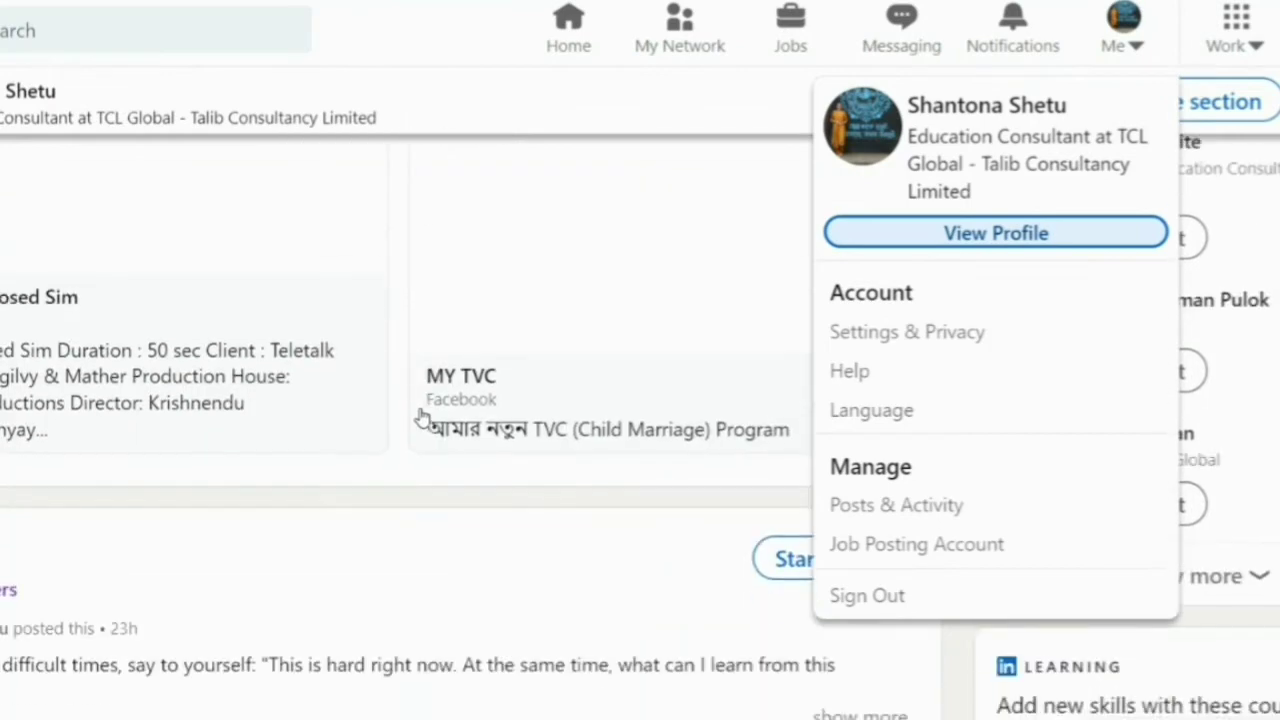
scroll(298, 440, down, 10)
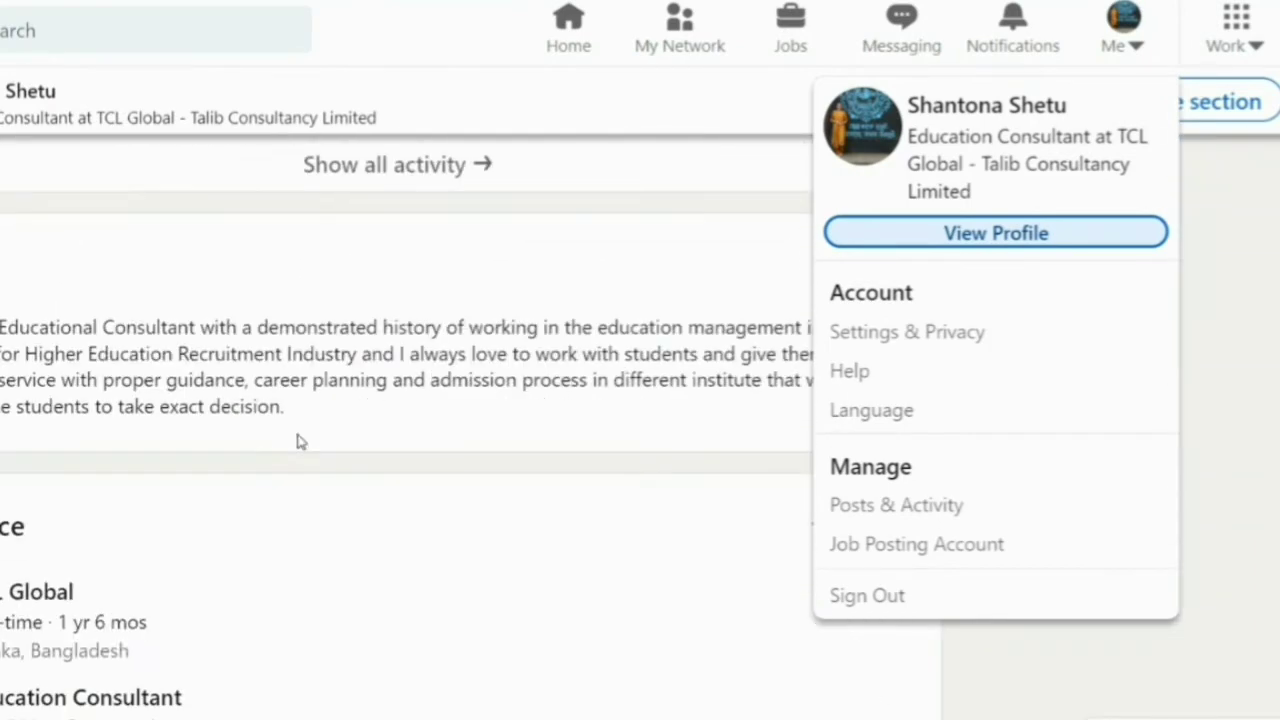
scroll(526, 413, up, 2)
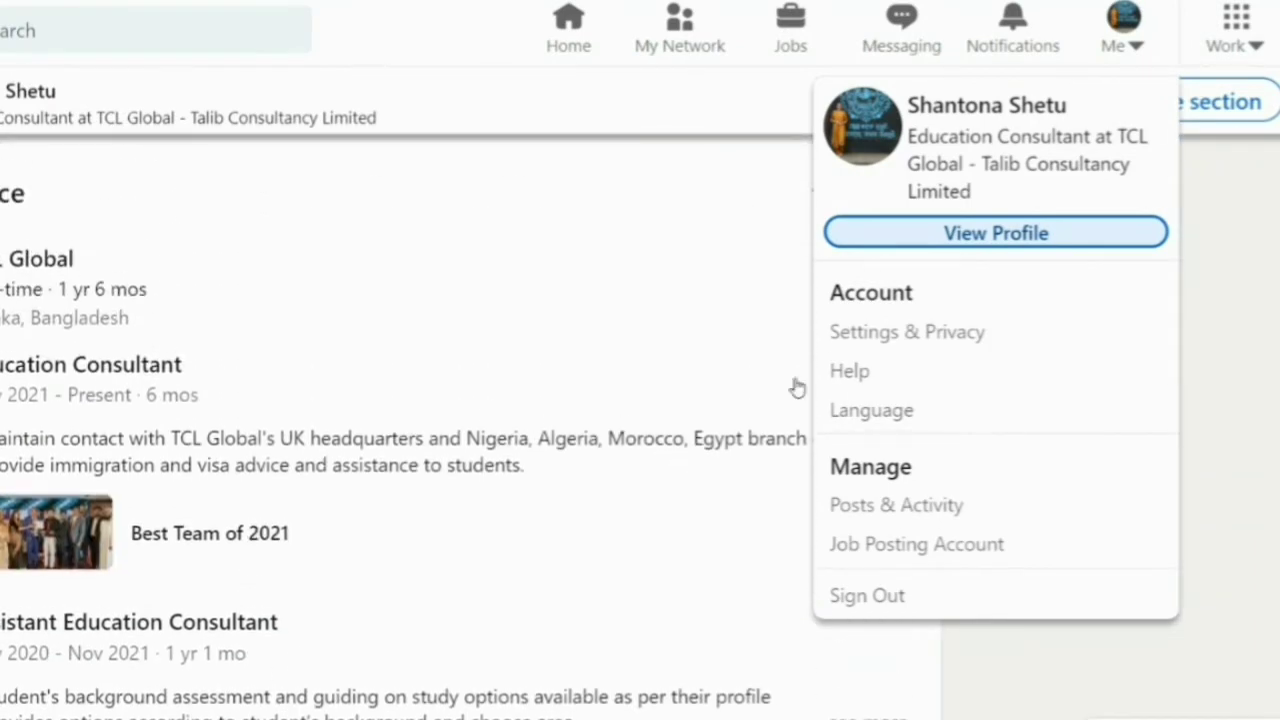
click(661, 280)
- Expand the current job description and the full About summary on the profile
click(866, 466)
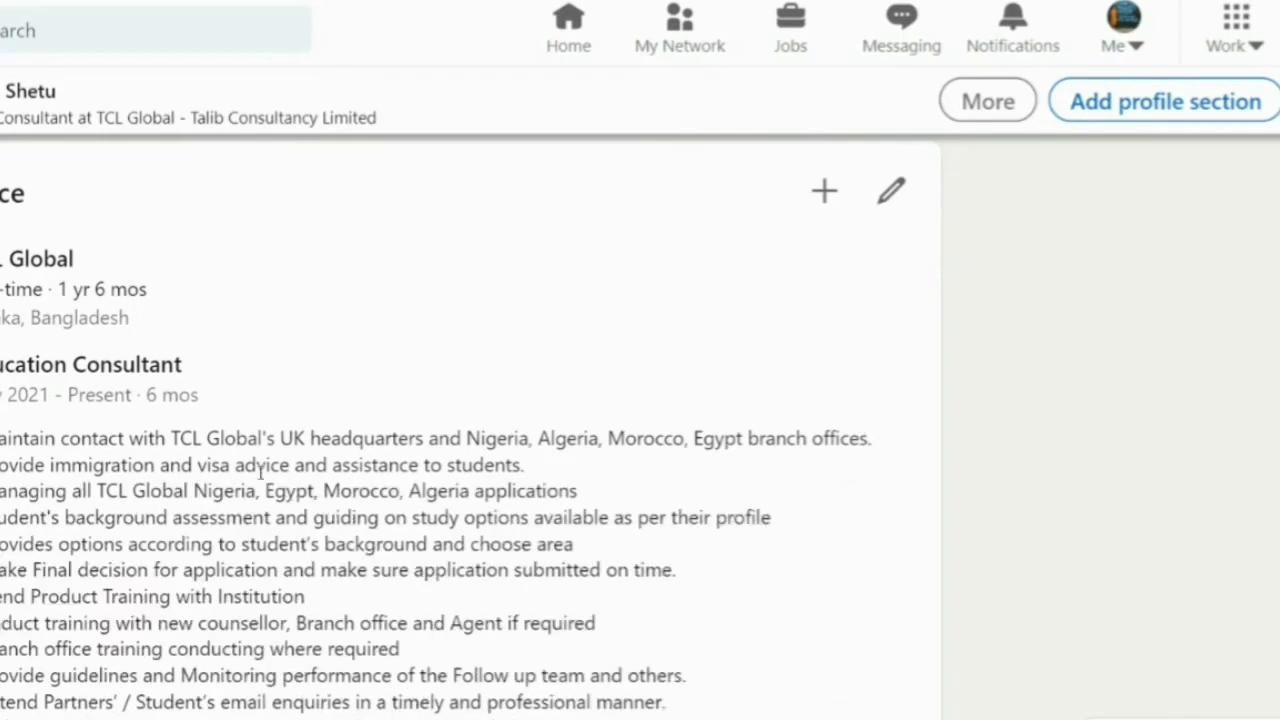
scroll(50, 408, up, 9)
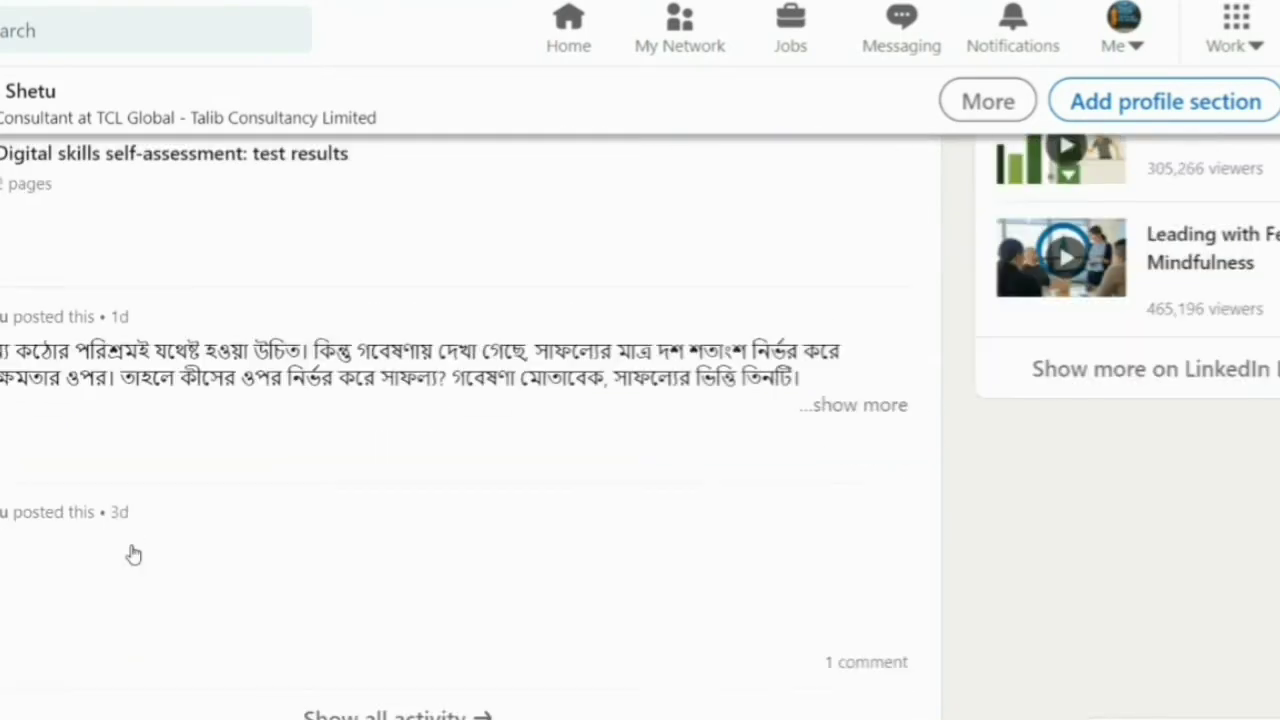
scroll(400, 540, down, 4)
click(866, 519)
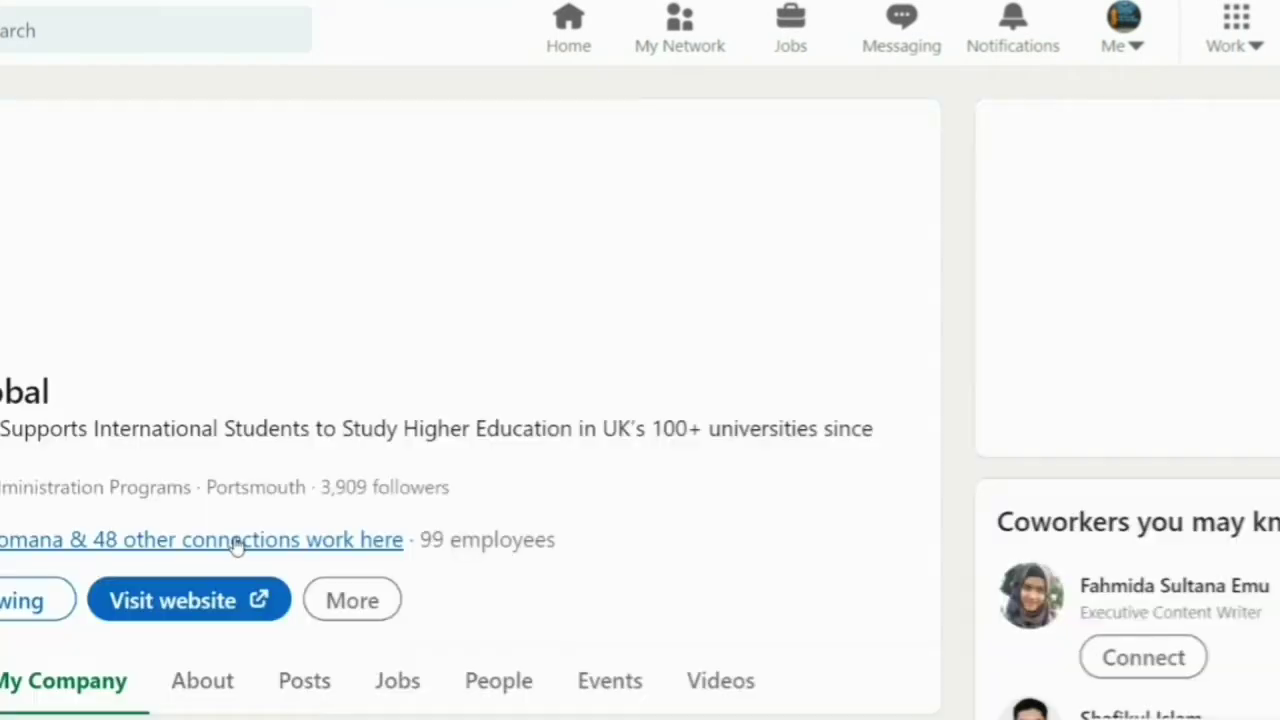
scroll(198, 561, down, 3)
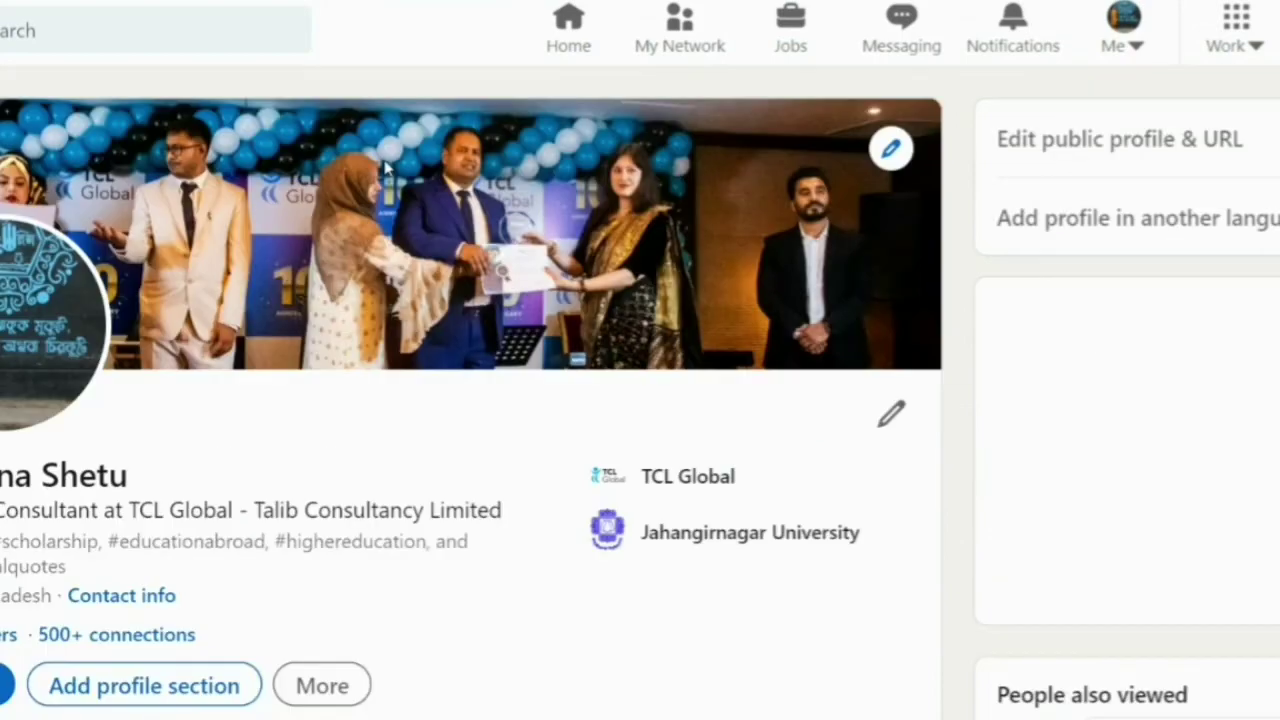
scroll(497, 334, down, 10)
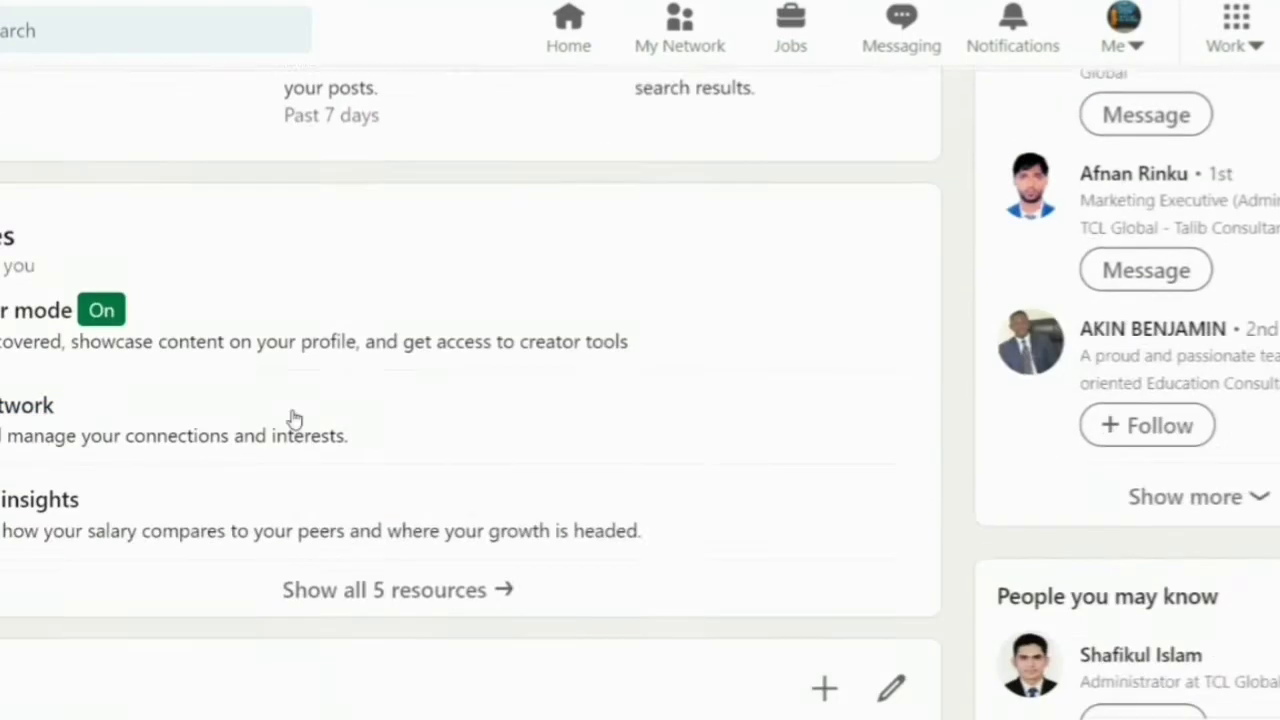
scroll(176, 428, down, 10)
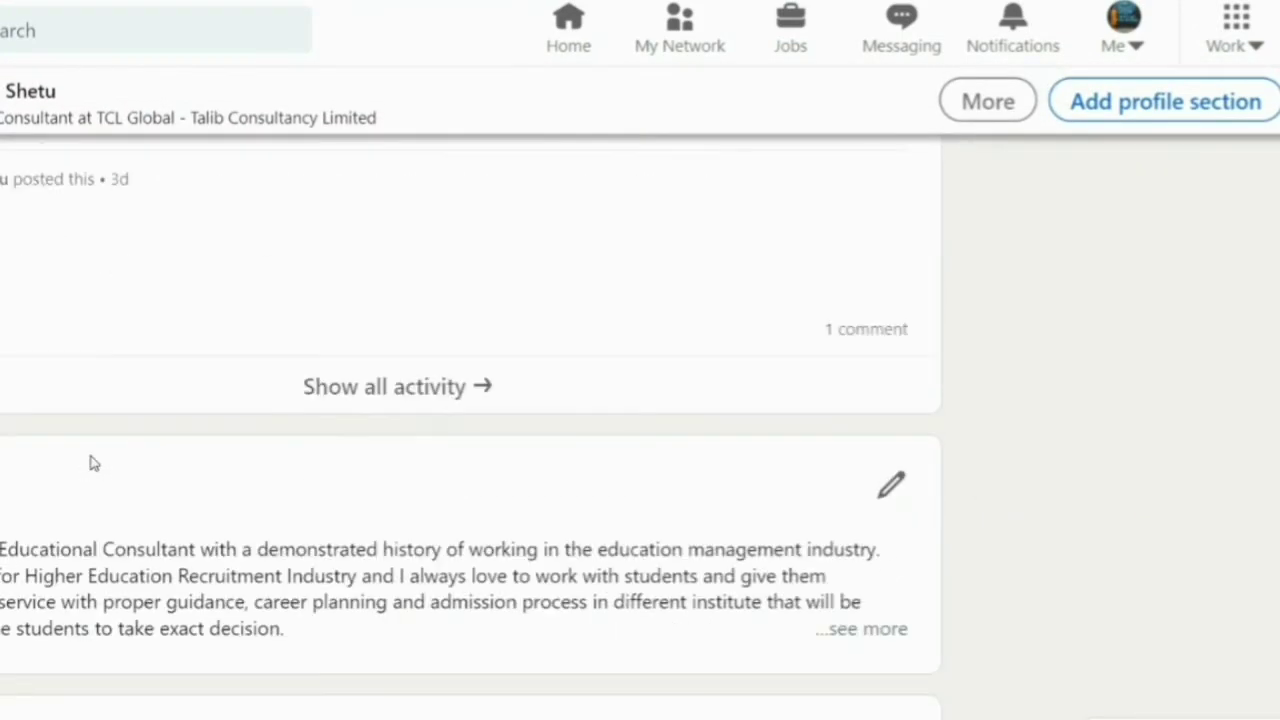
click(872, 407)
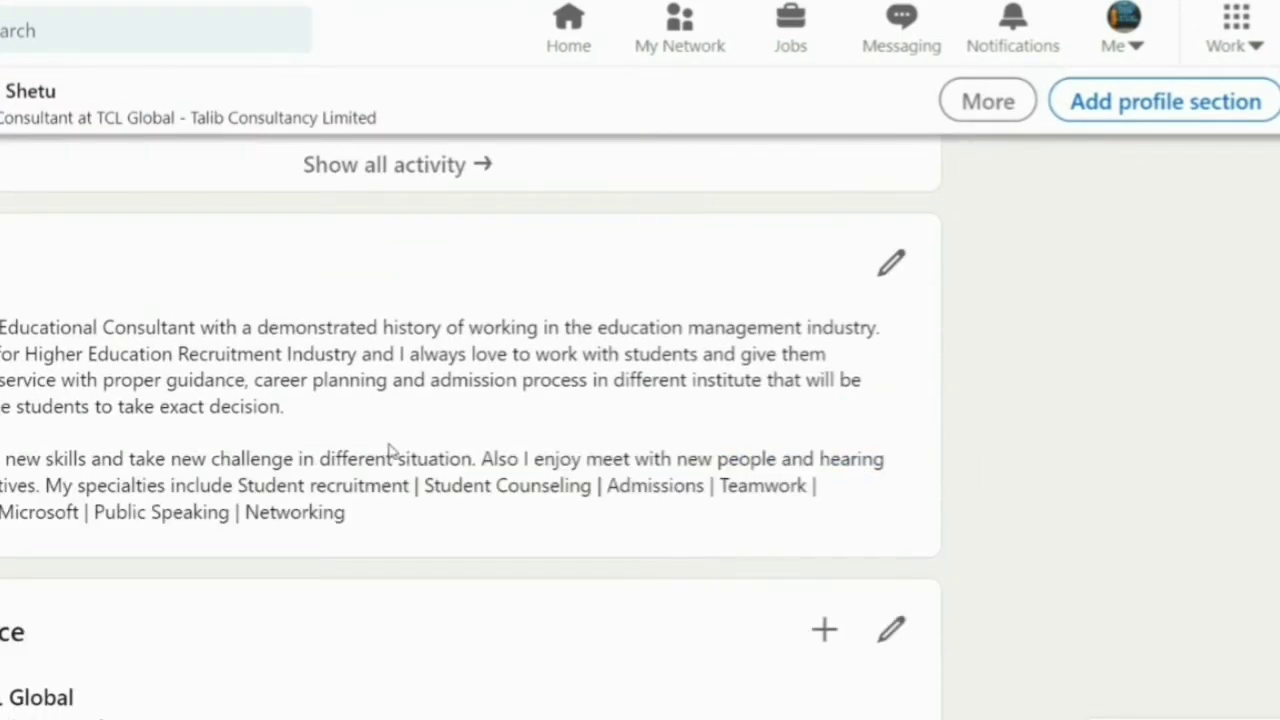
- Copy the About summary's first two paragraphs and paste them into Europass About me
drag(476, 458, 490, 540)
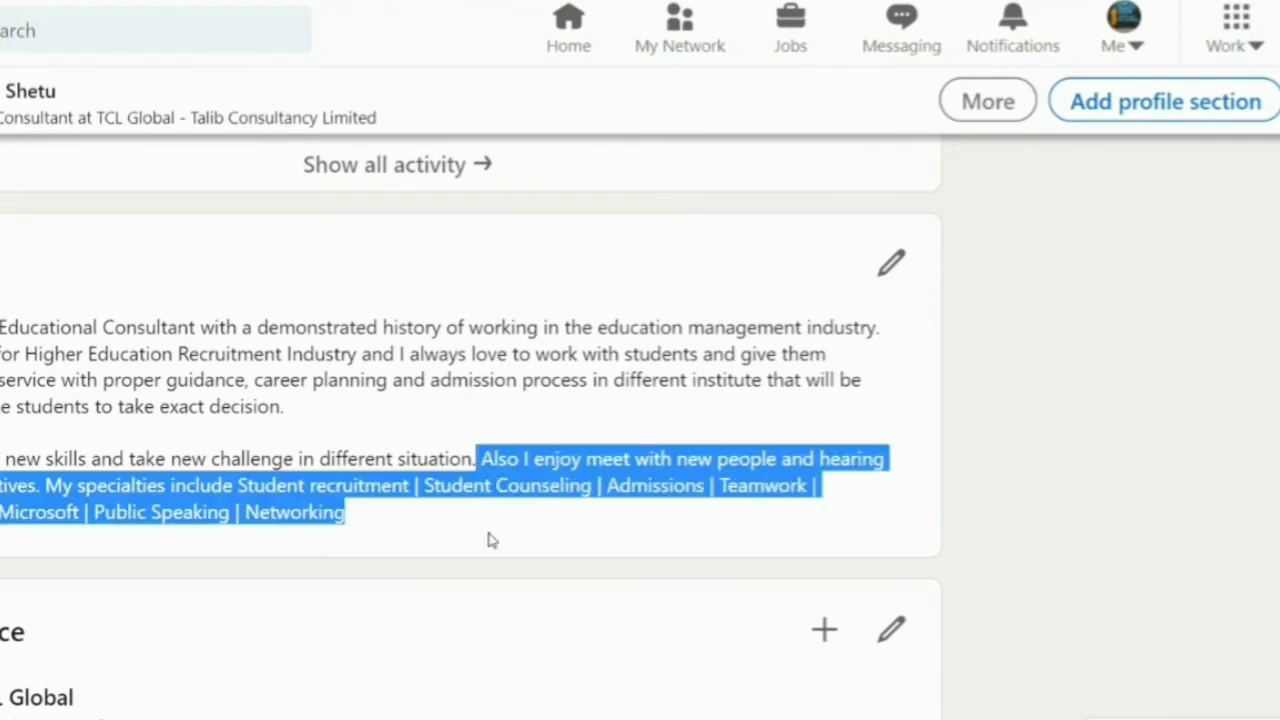
click(488, 537)
drag(40, 490, 2, 327)
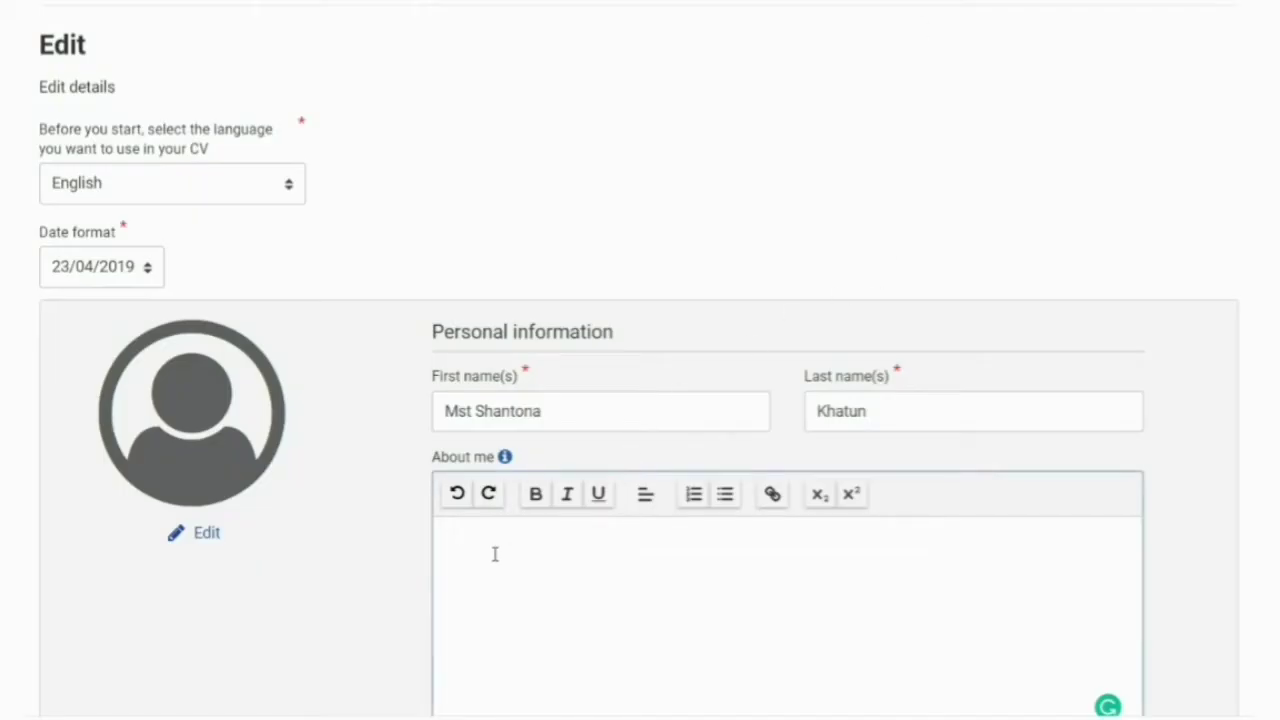
click(494, 554)
text(Experienced Educational Consultant with a demonstrated history of working in the education management industry. I'm working for Higher Education Recruitment Industry and I always love to work with students and give them outstanding service with proper guidance, career planning and admission process in different institute that will be helpful for the students to take exact decision.  I like to learn new skills and take new challenge in different situation. Also I enjoy meet with new people and hearing new perspectives.)
scroll(831, 393, down, 3)
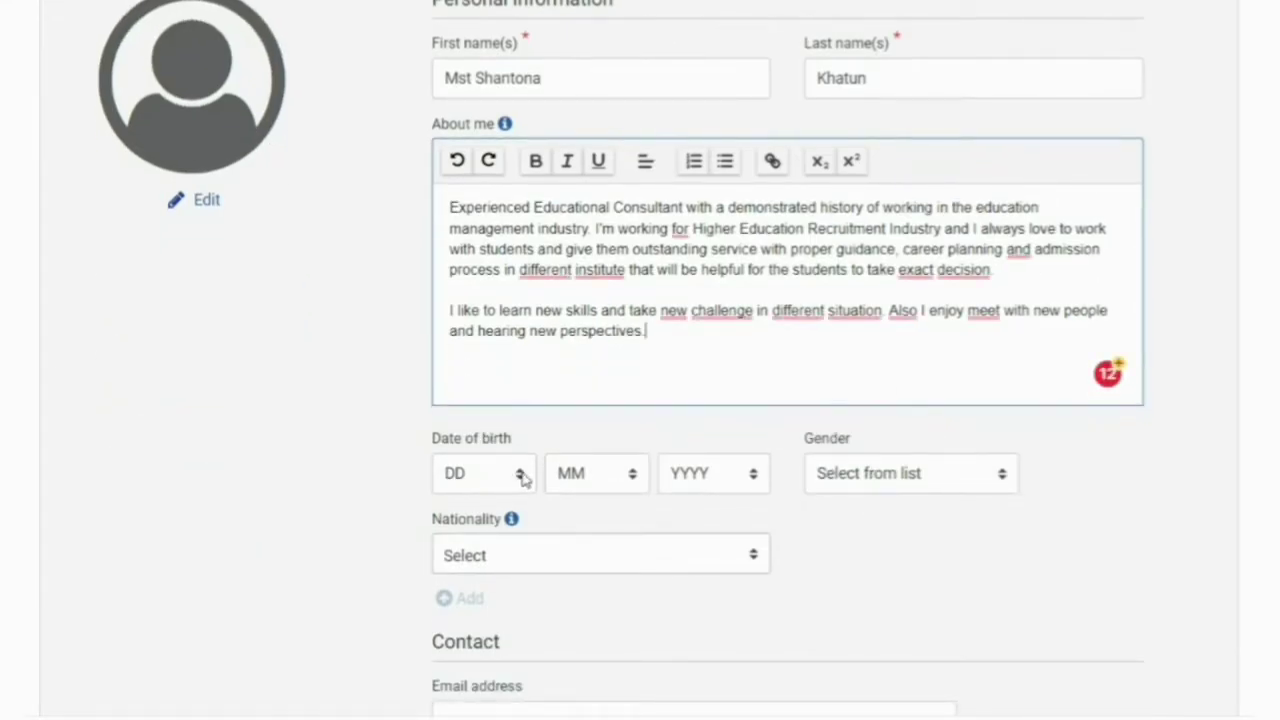
click(522, 478)
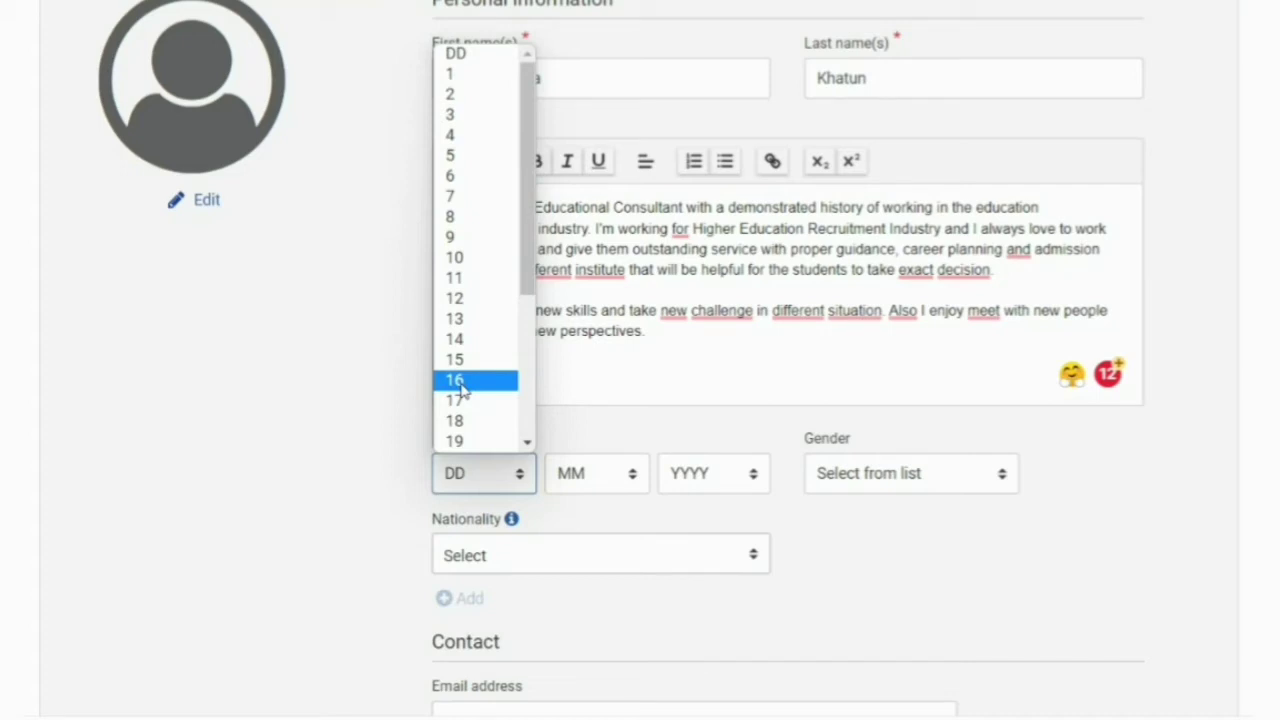
click(461, 381)
click(630, 480)
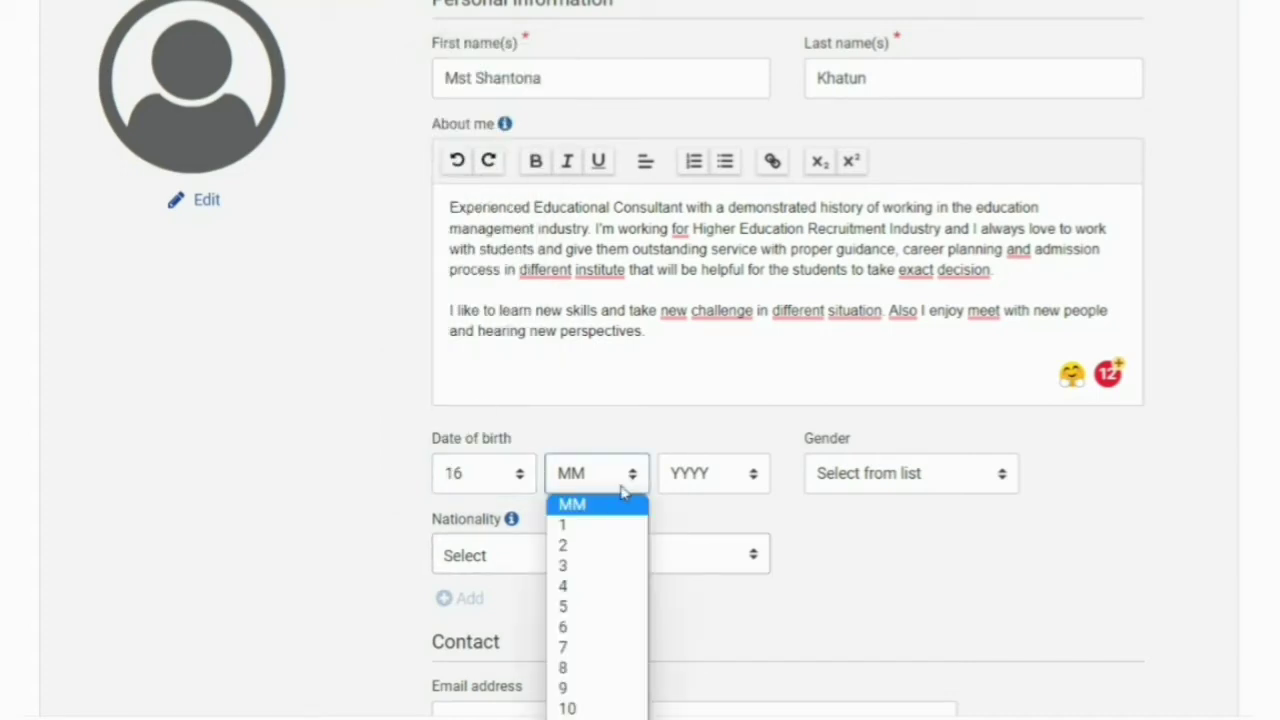
click(577, 719)
click(753, 475)
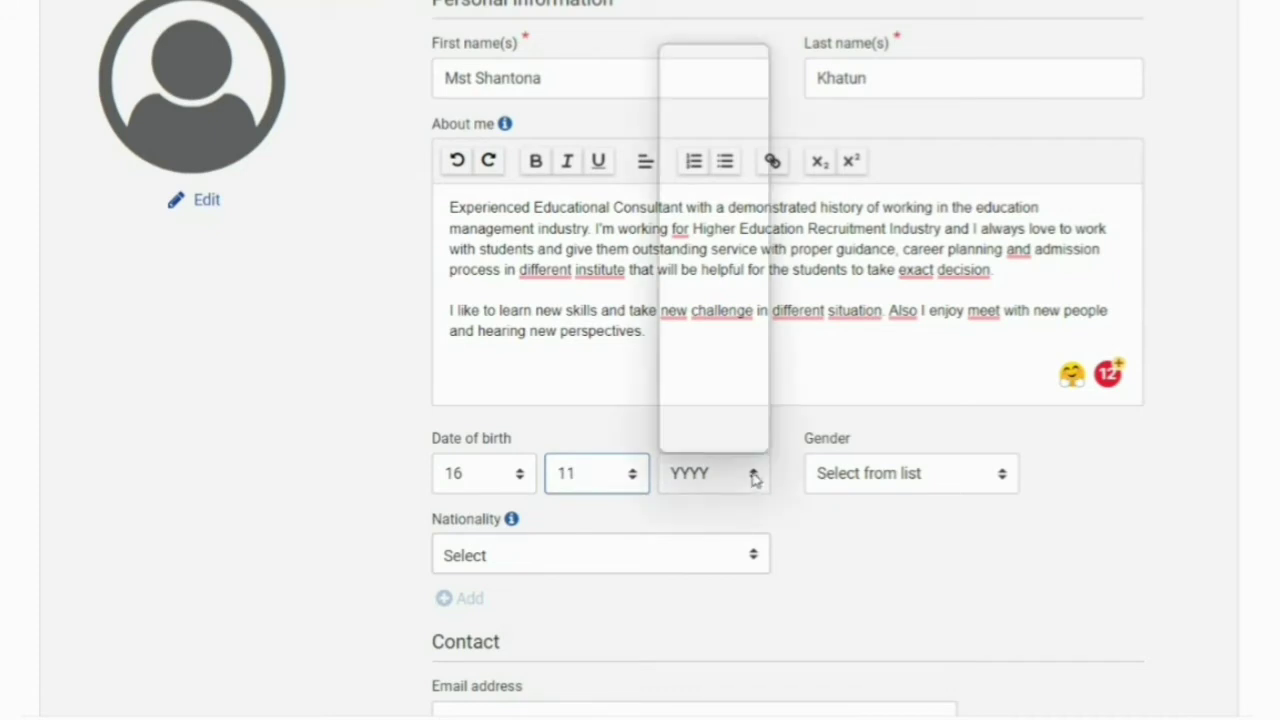
scroll(693, 250, down, 5)
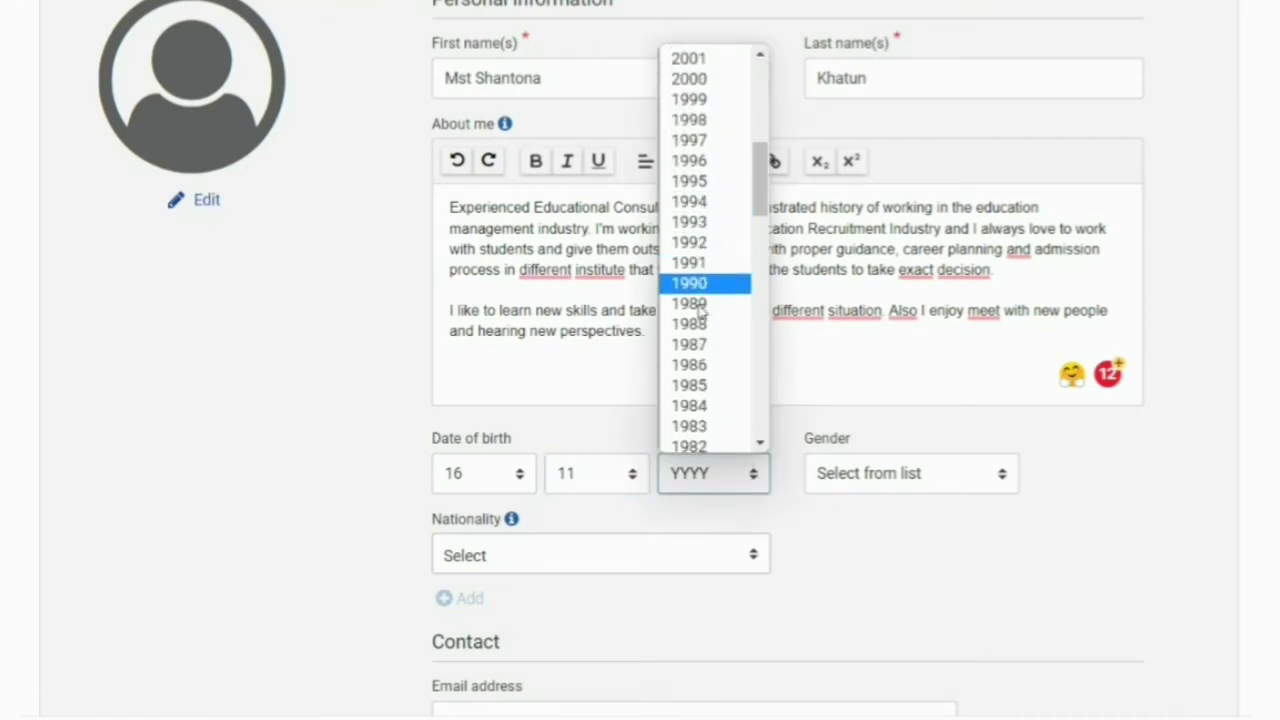
click(697, 262)
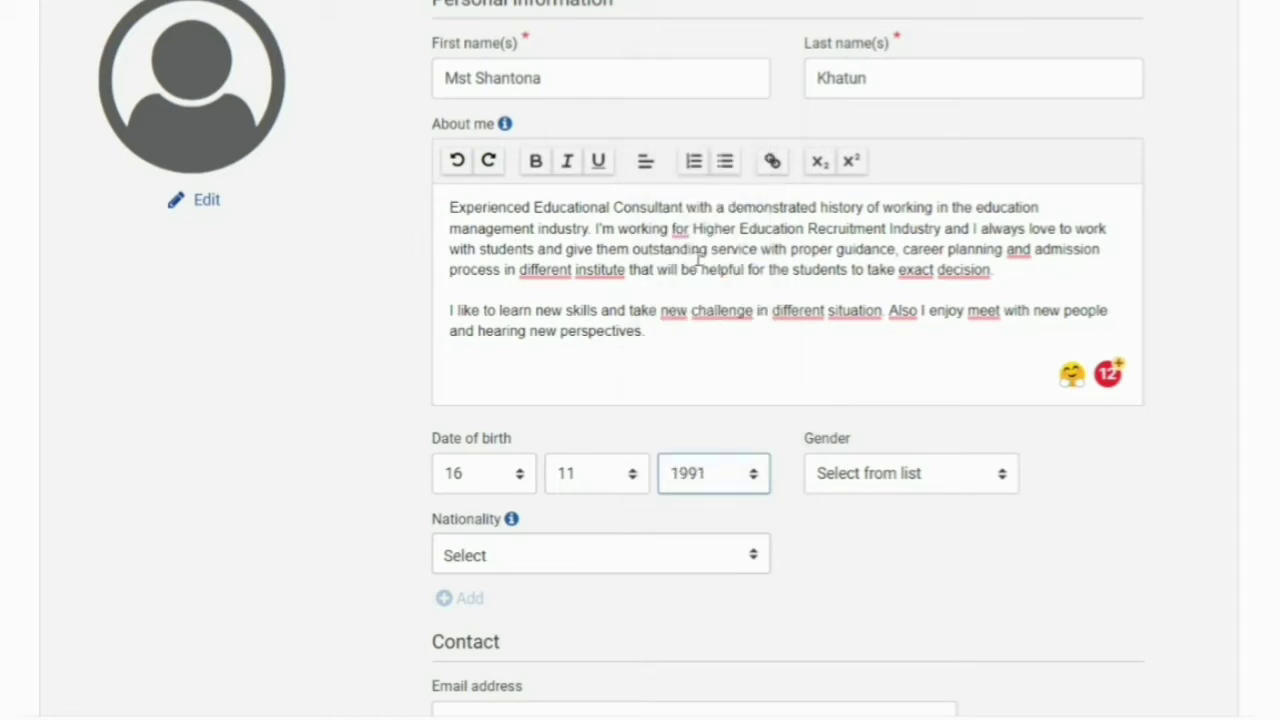
- Set gender to Female and nationality to Bangladeshi
click(866, 483)
click(866, 543)
scroll(654, 540, down, 2)
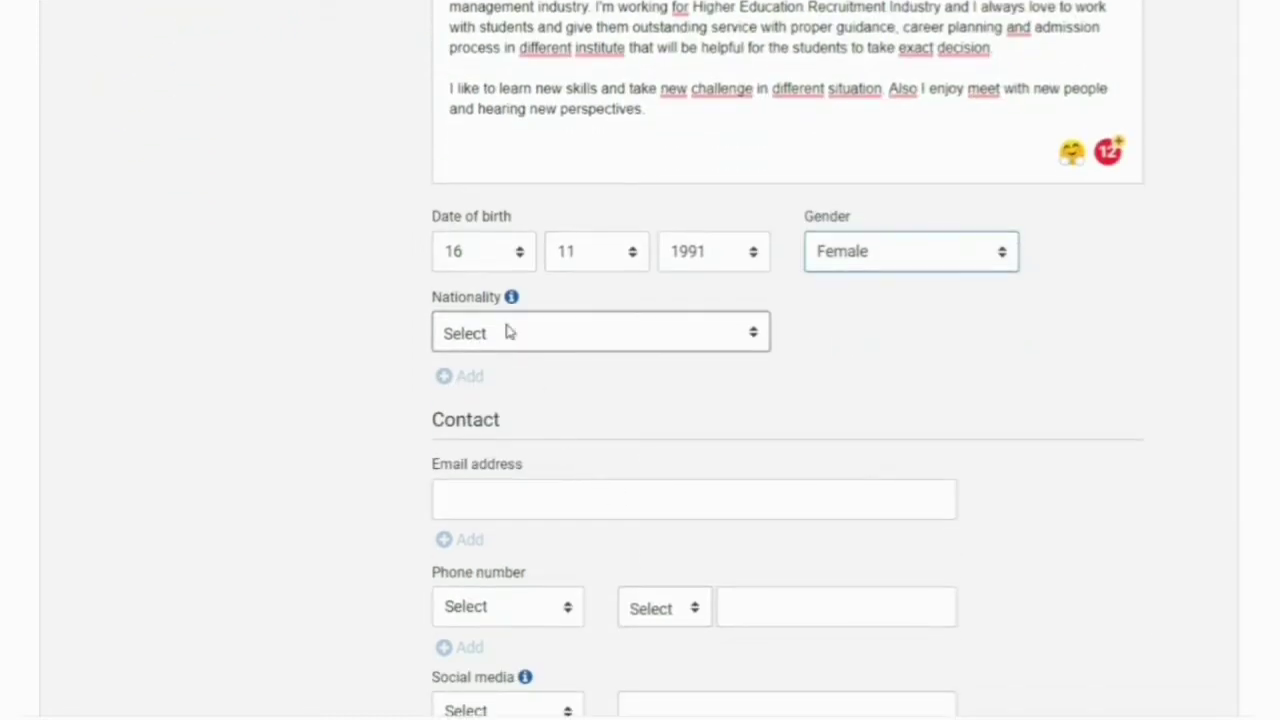
click(508, 332)
scroll(574, 517, down, 4)
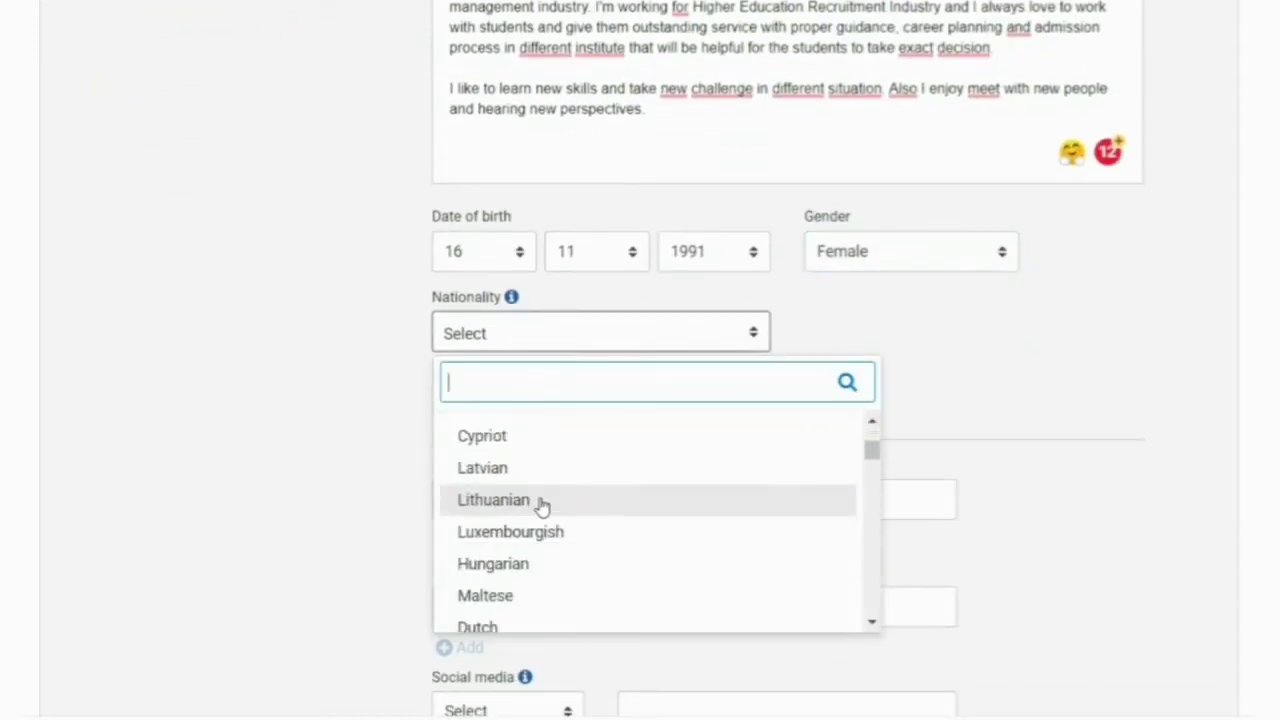
scroll(540, 508, down, 8)
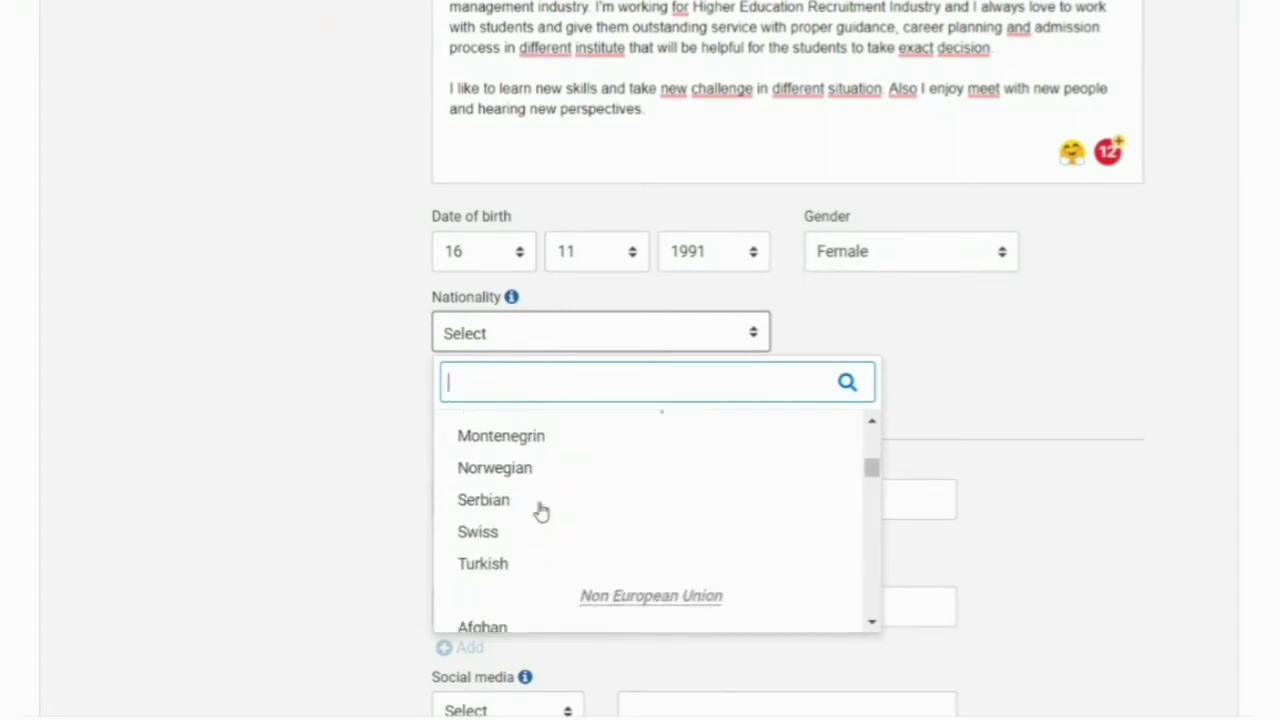
scroll(540, 510, down, 7)
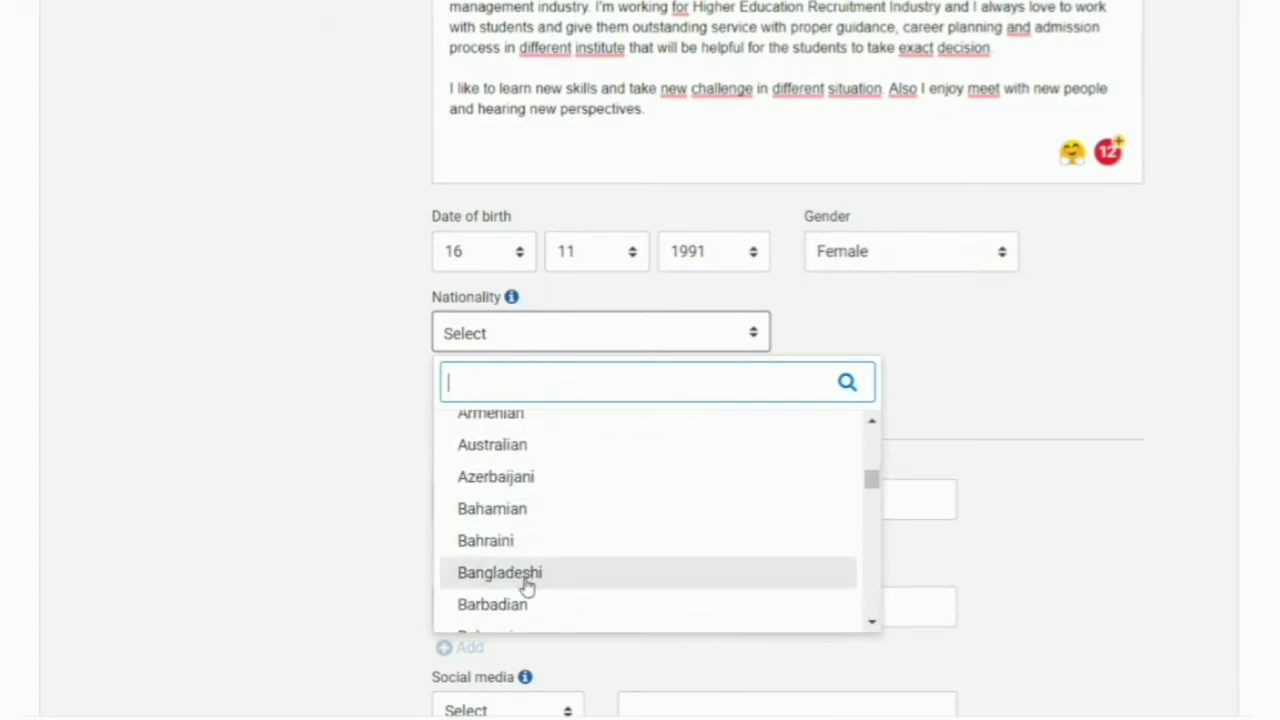
click(527, 578)
scroll(531, 489, down, 3)
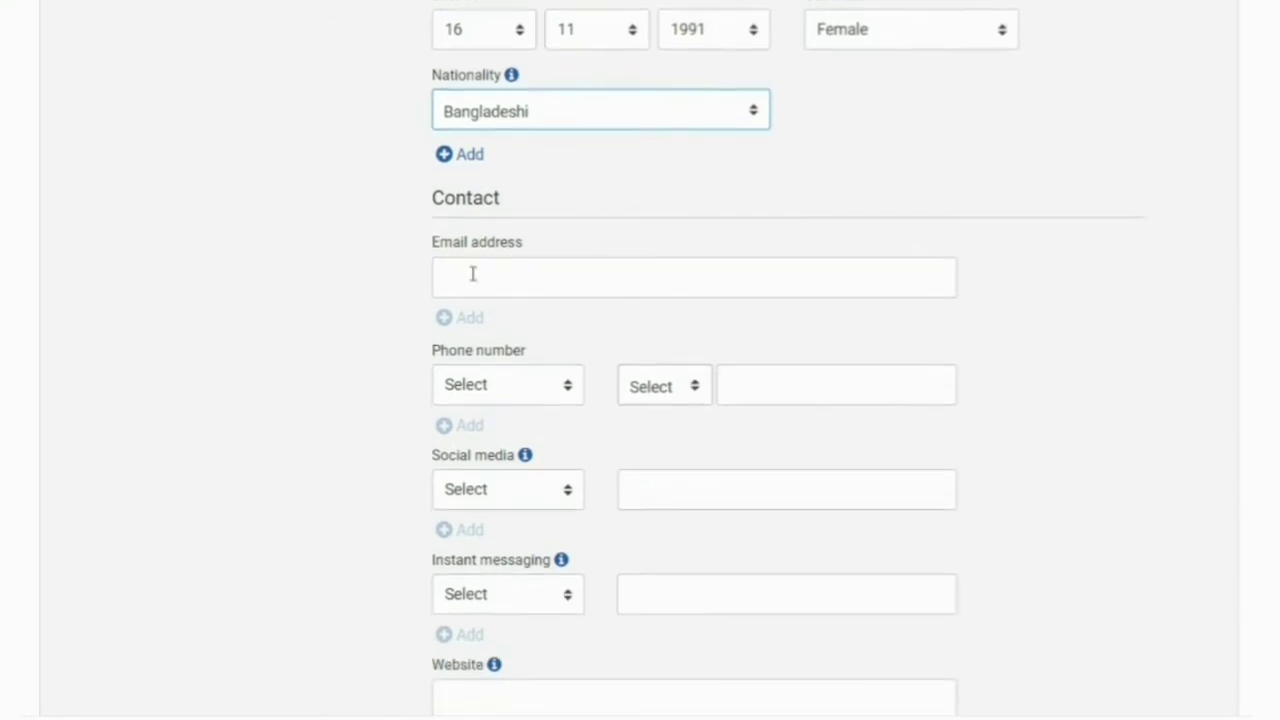
- Fill in the e-mail address from the saved autofill suggestion
click(474, 270)
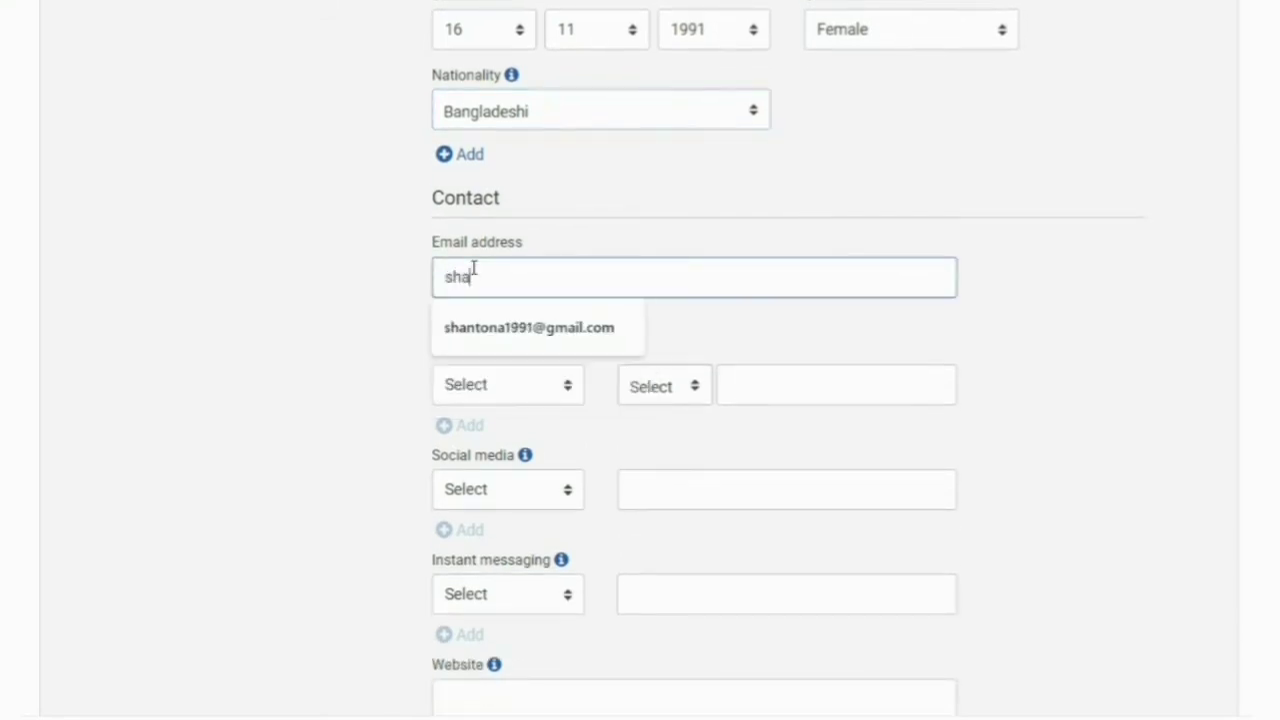
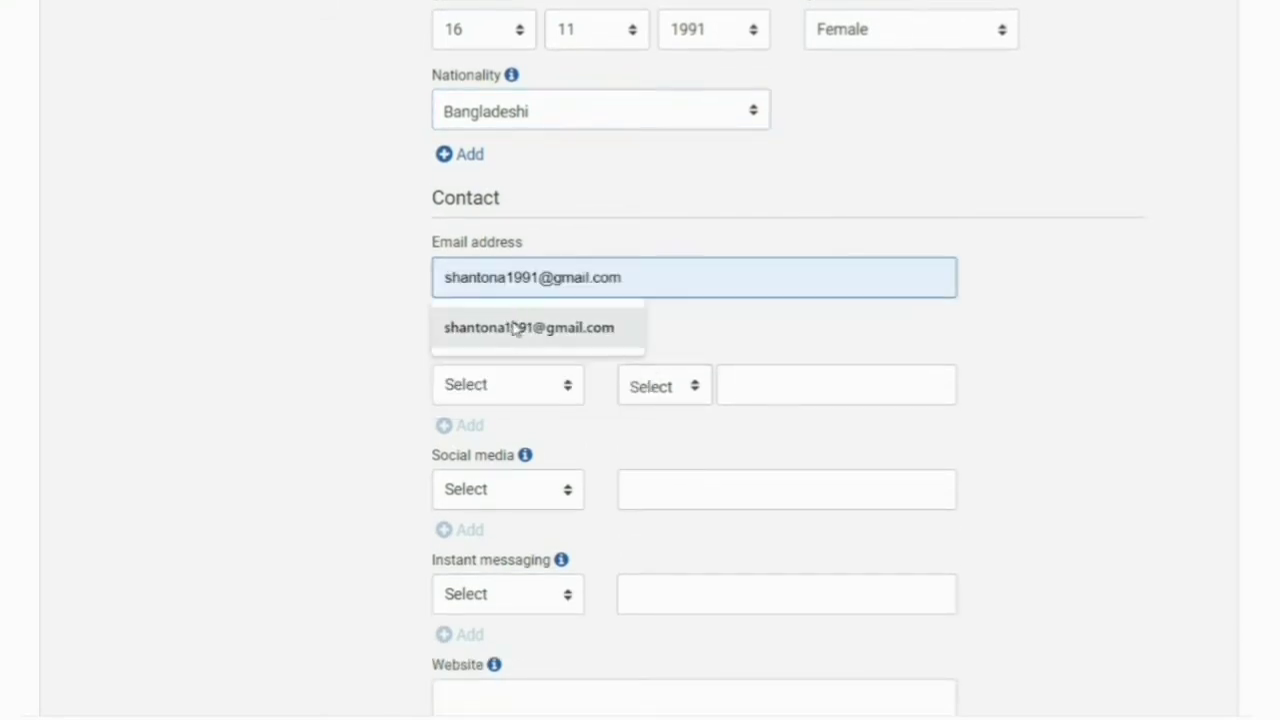
click(486, 328)
scroll(533, 333, down, 1)
- Add a Mobile phone number with Bangladesh's +880 country code
click(569, 277)
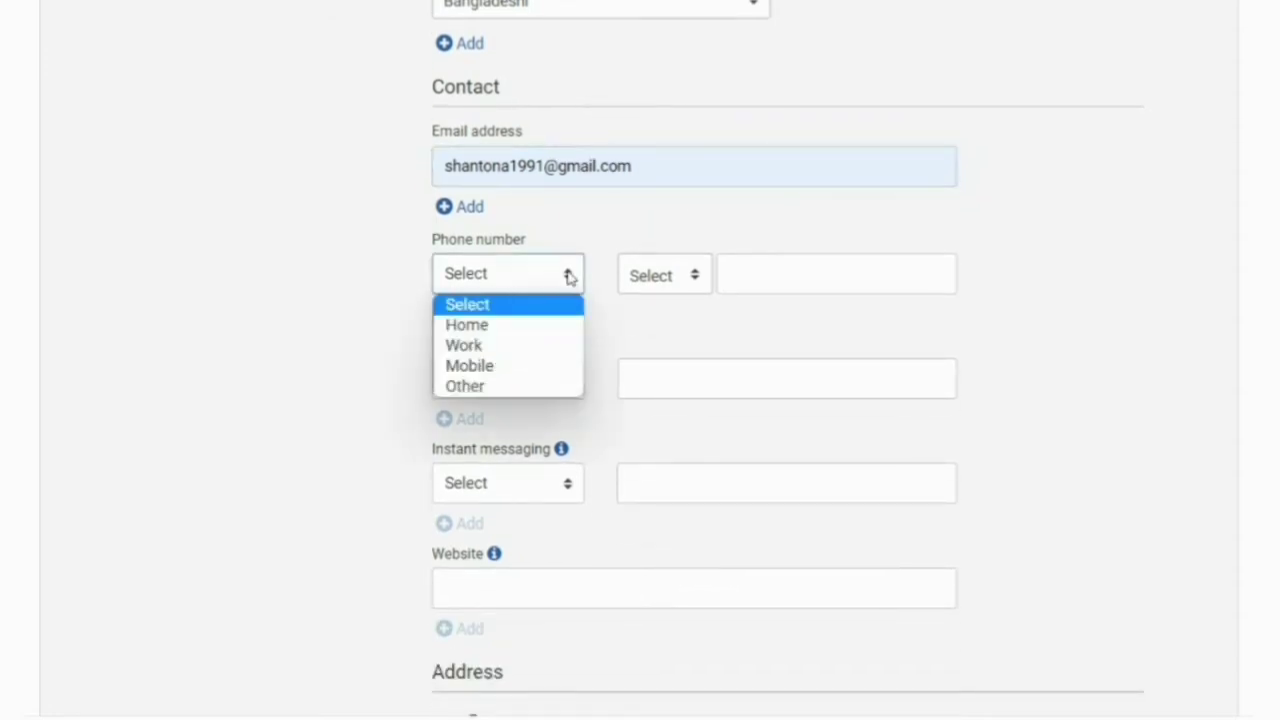
click(483, 368)
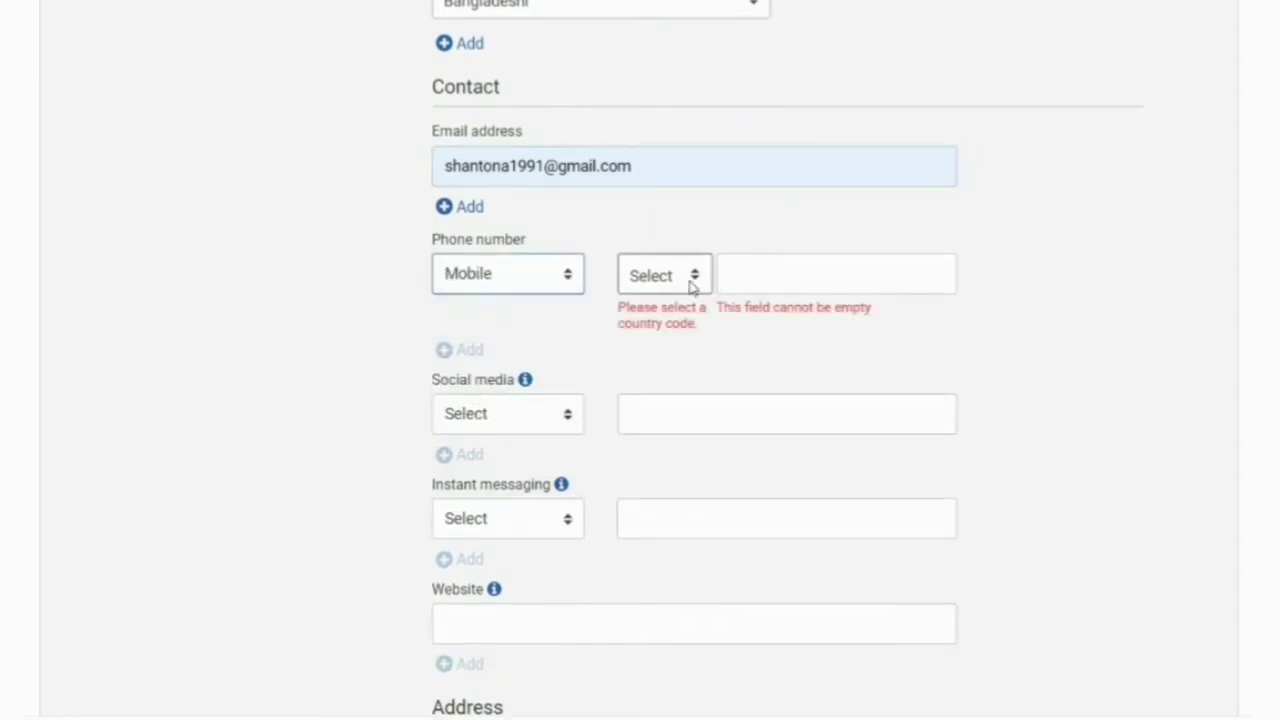
click(691, 278)
scroll(703, 449, down, 8)
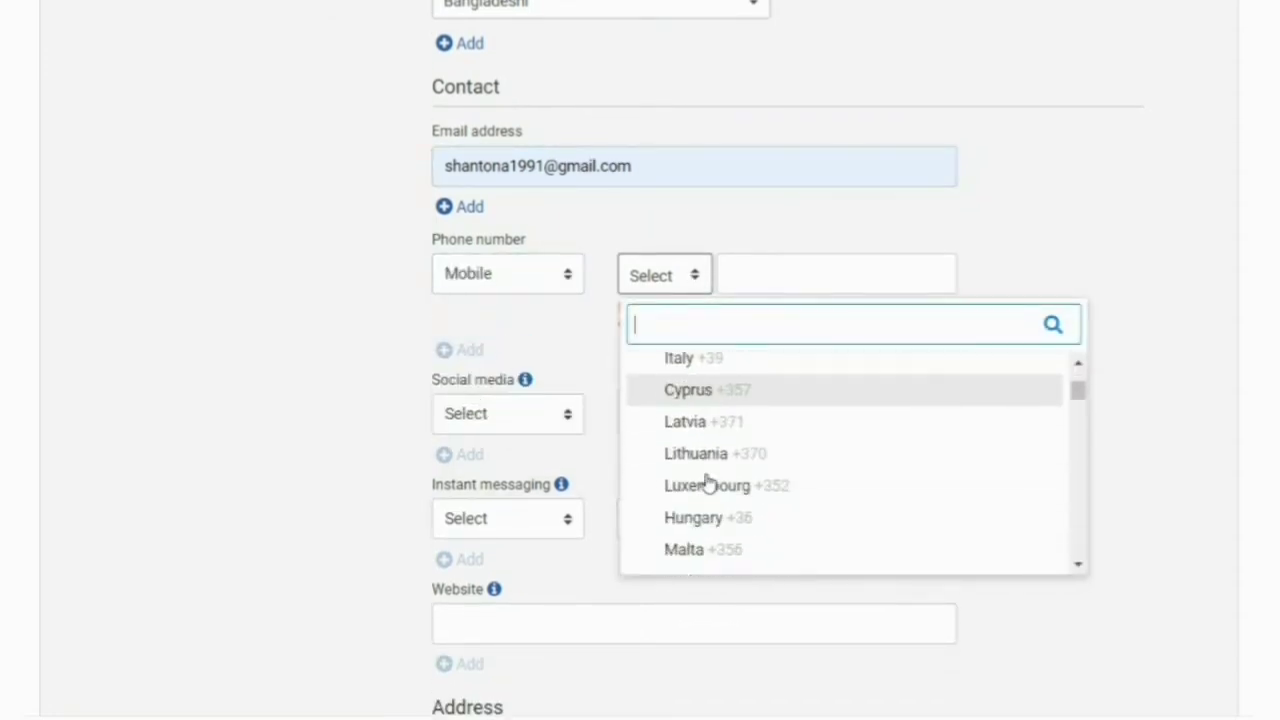
scroll(707, 502, down, 10)
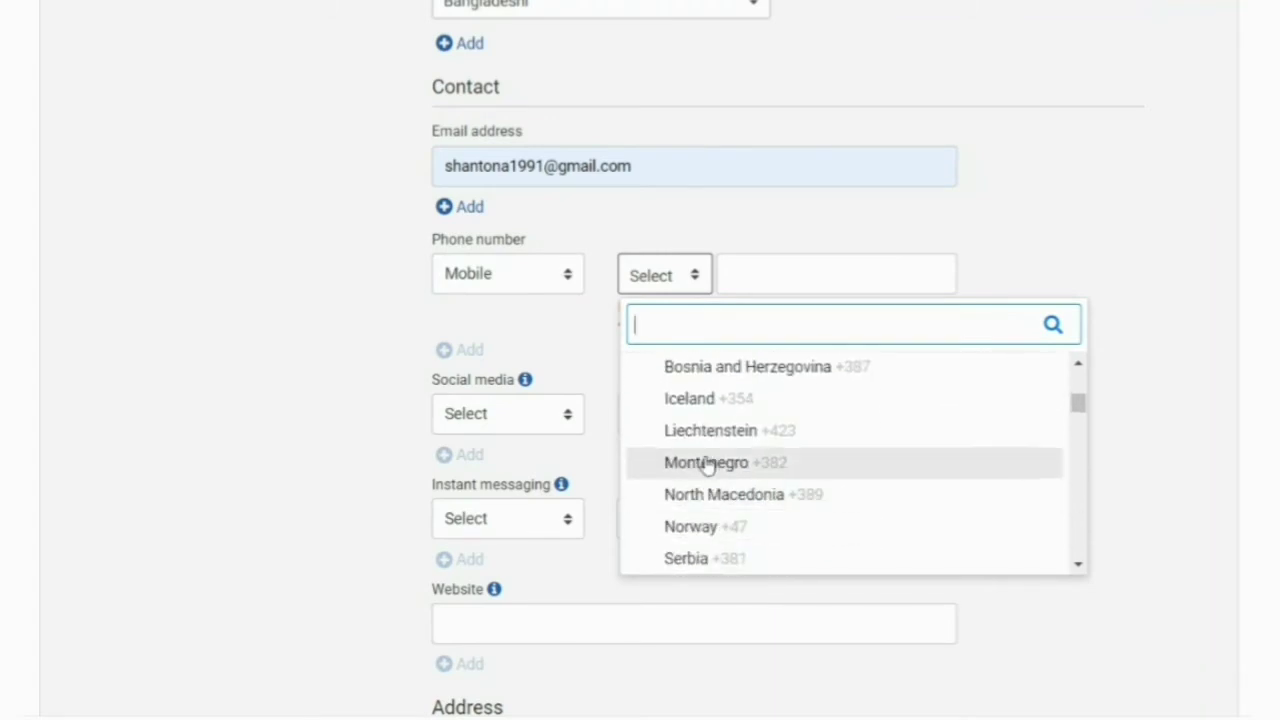
scroll(709, 514, down, 5)
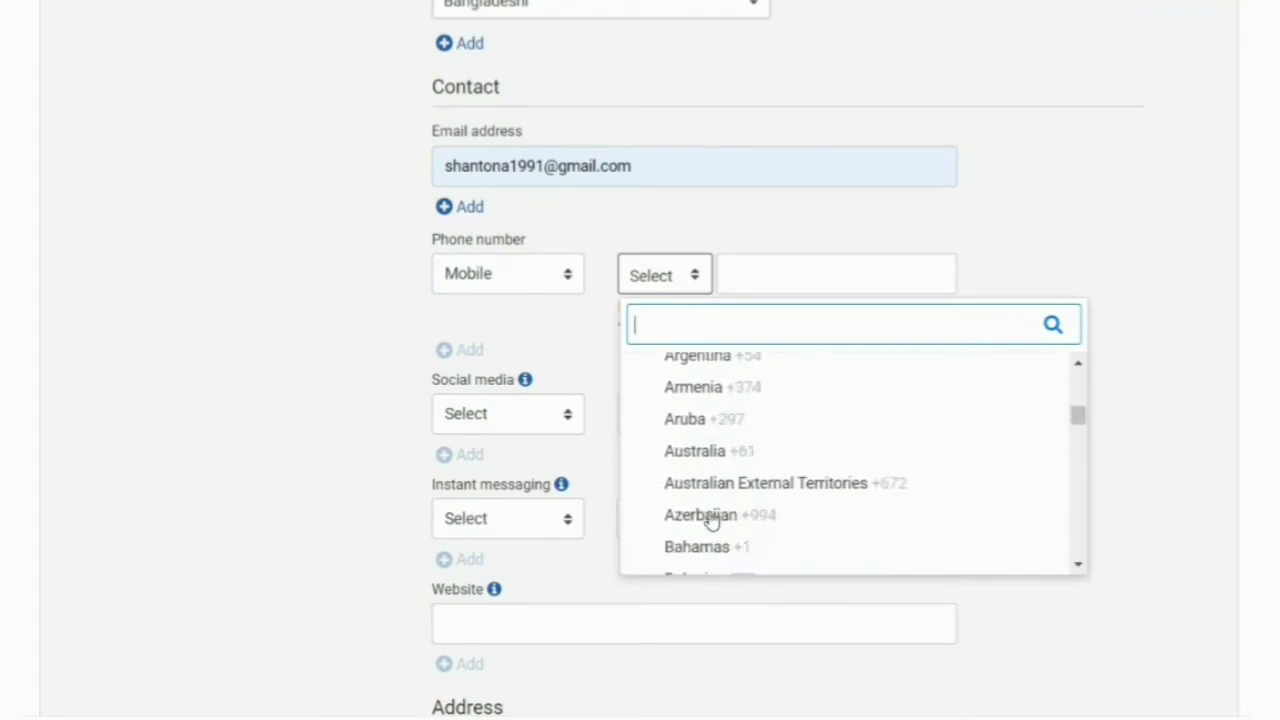
scroll(700, 506, down, 2)
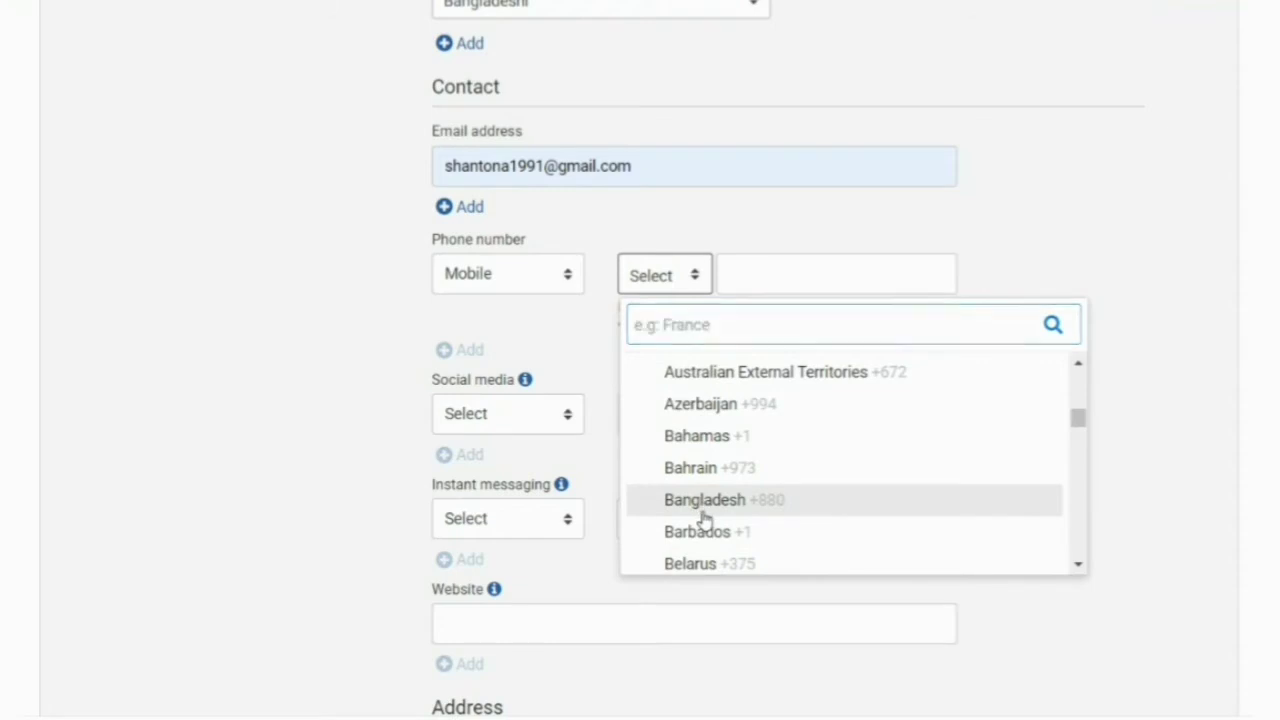
click(700, 503)
click(762, 286)
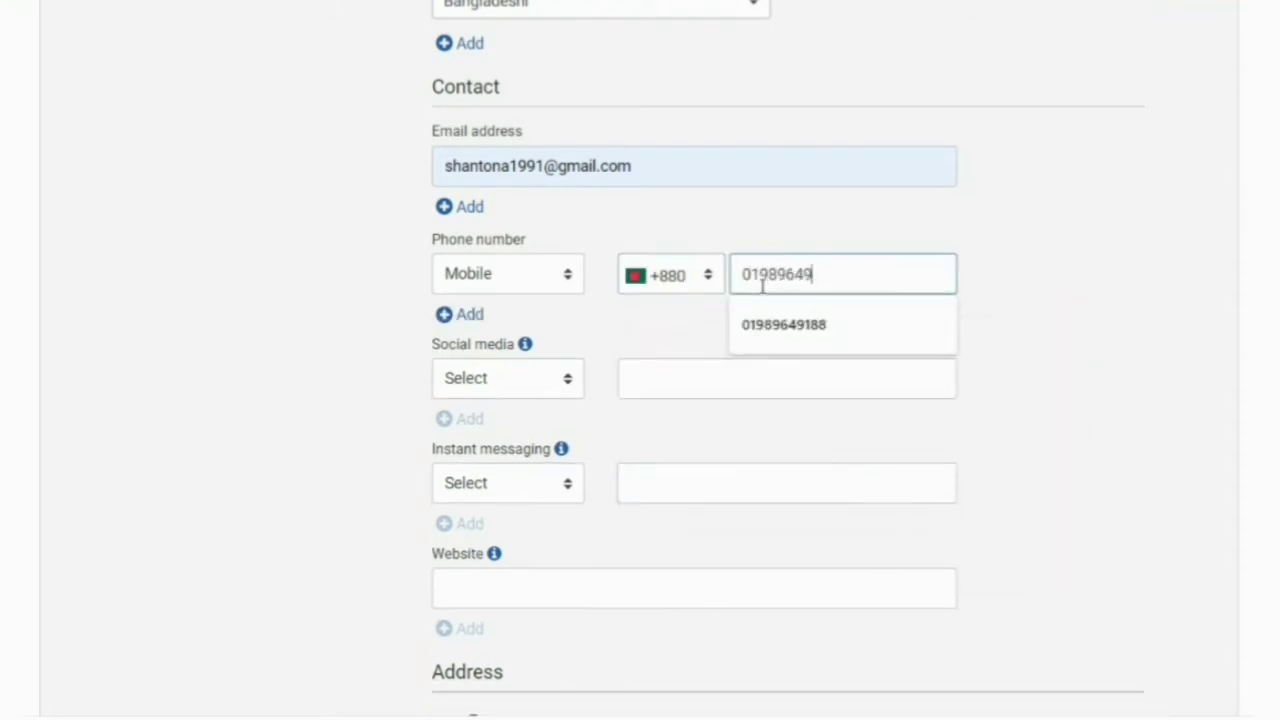
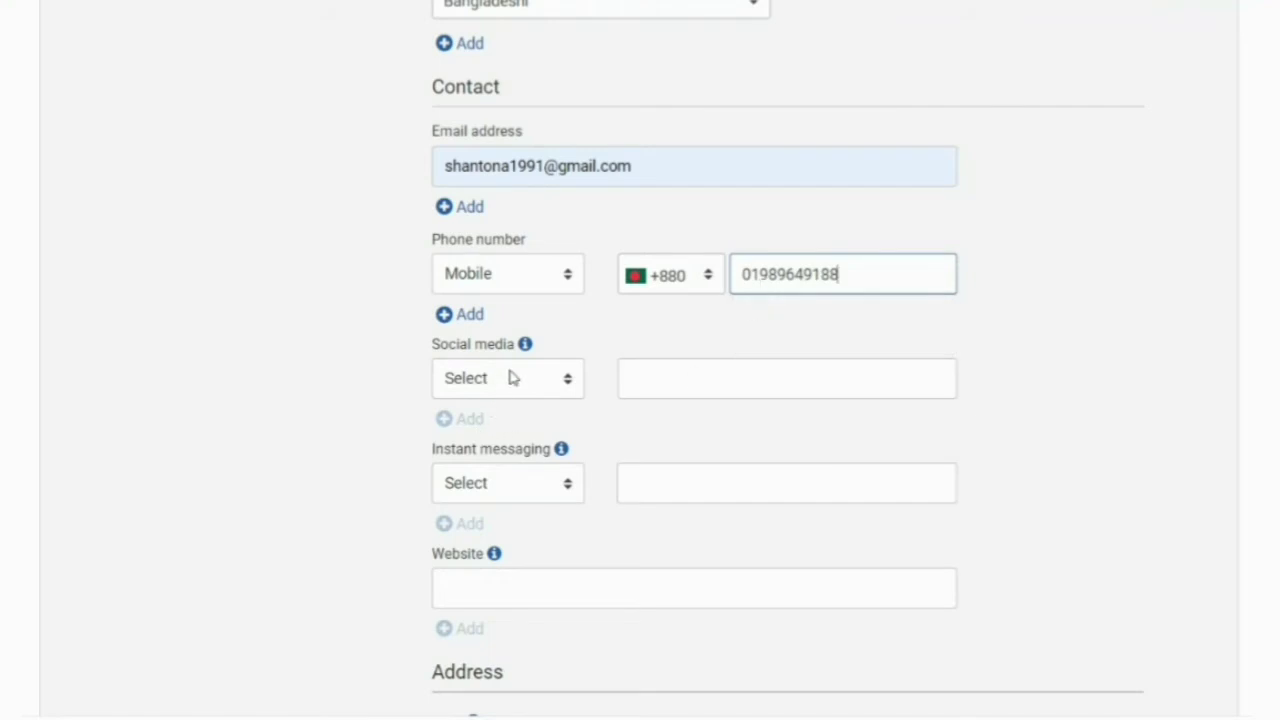
click(565, 380)
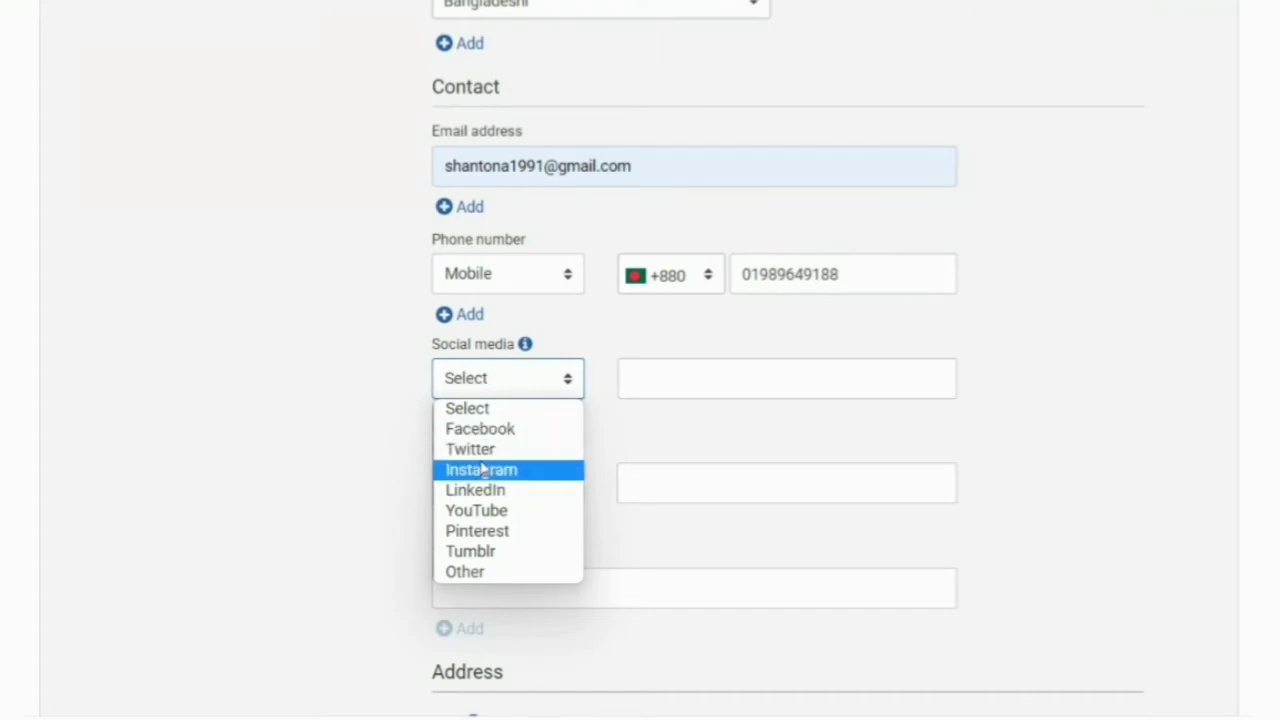
- Add a LinkedIn social media entry with the pasted profile link
click(484, 491)
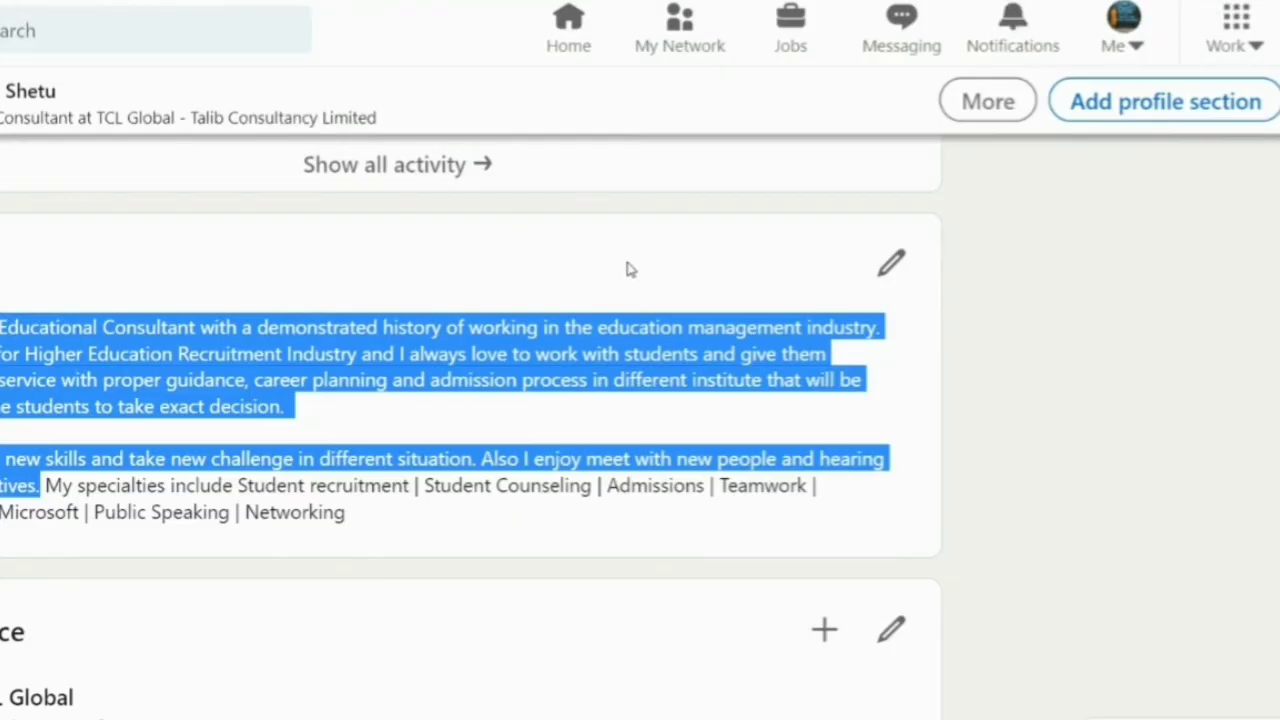
click(1192, 434)
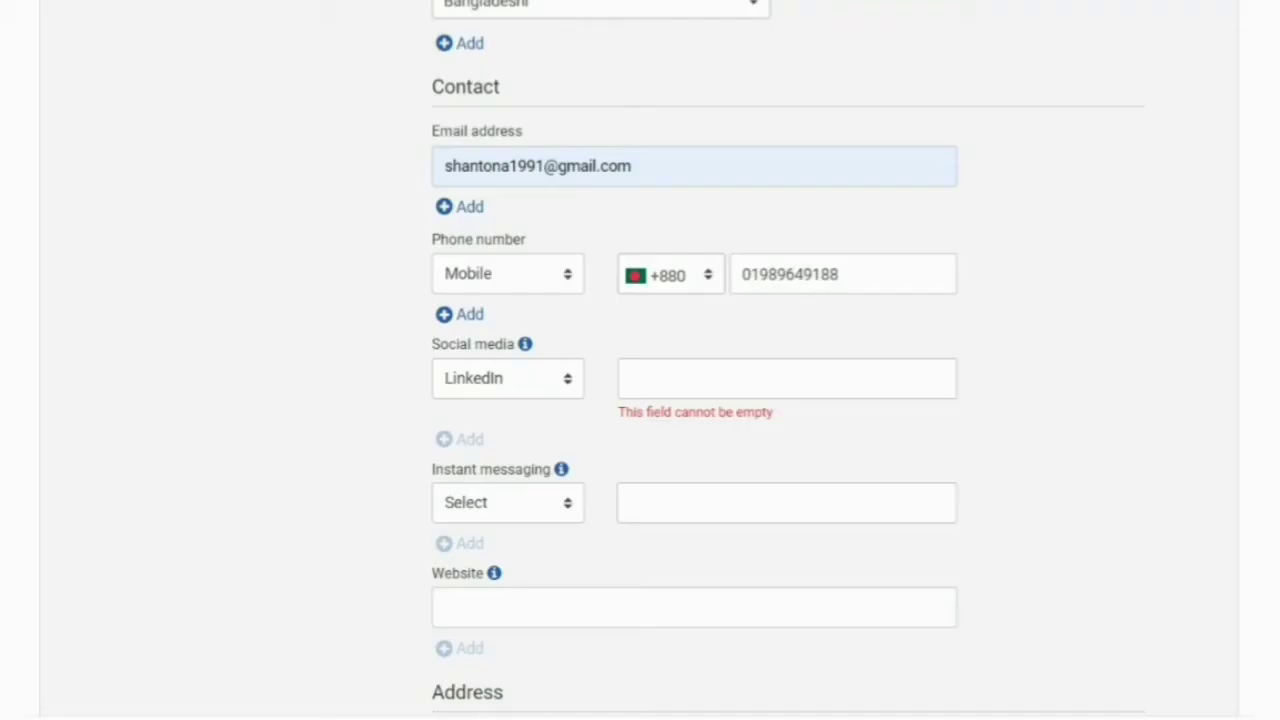
click(673, 367)
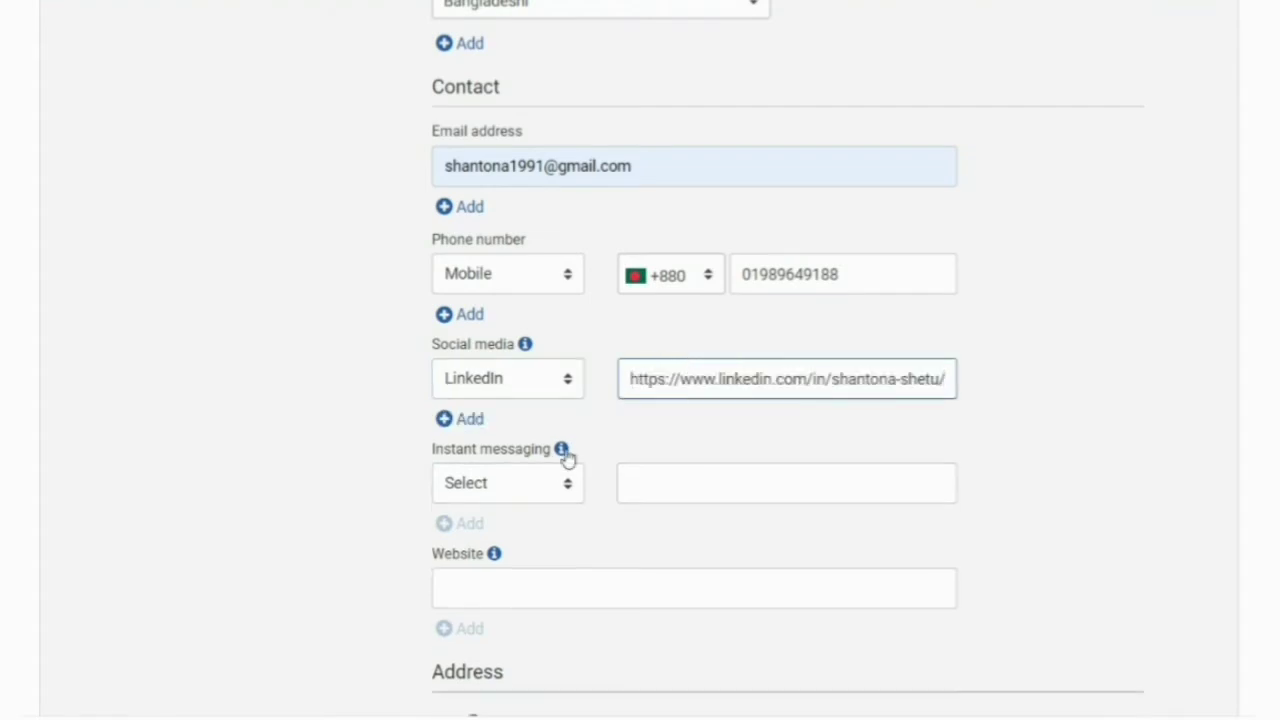
- Add a second social media entry set to YouTube
click(458, 421)
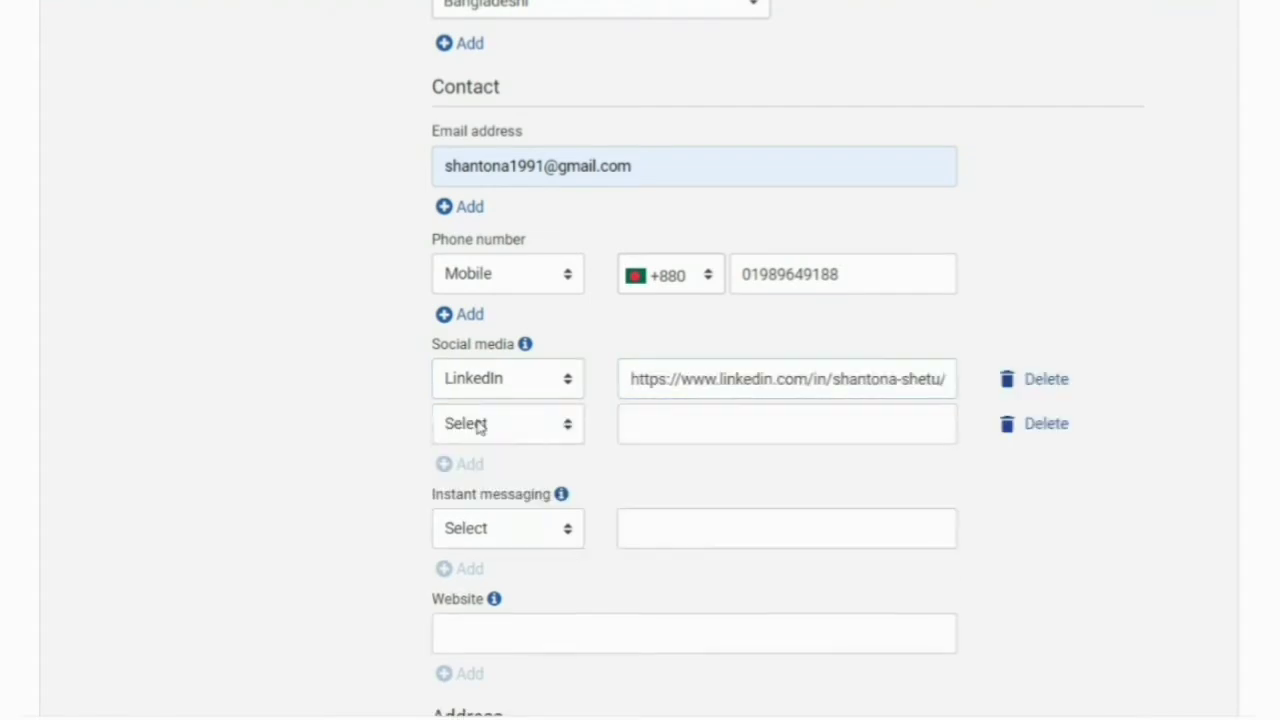
click(568, 427)
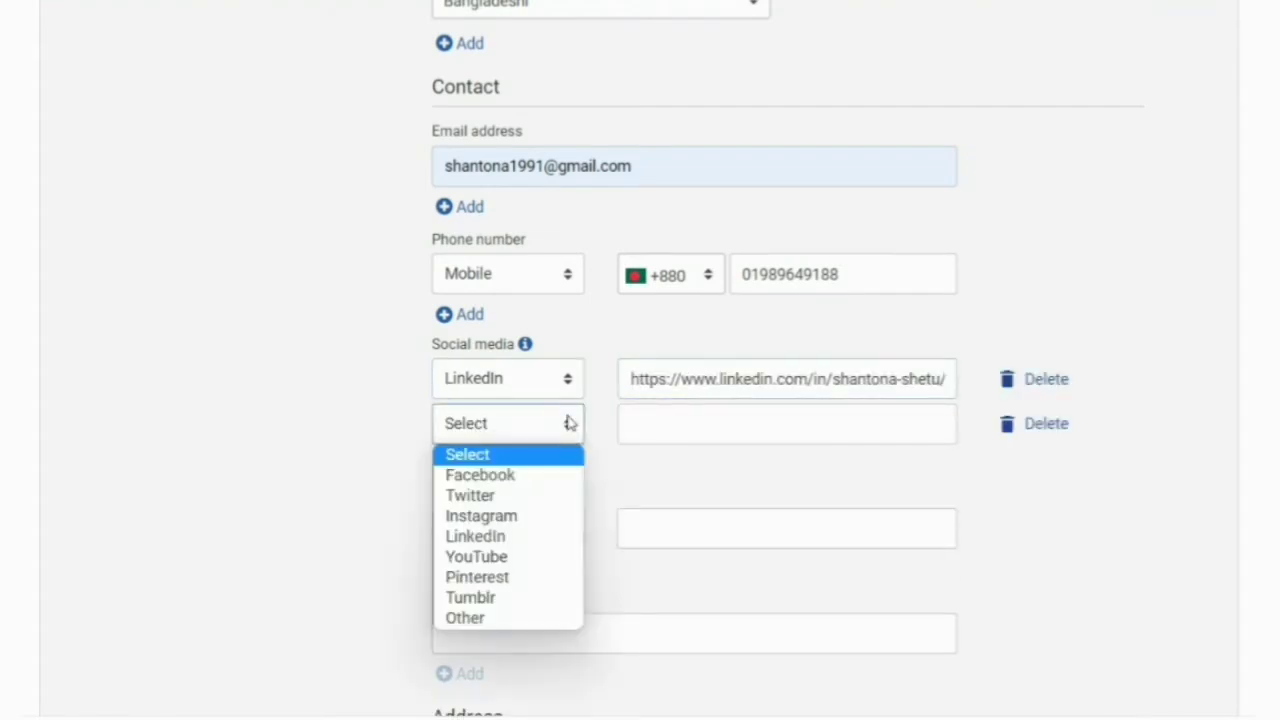
click(474, 558)
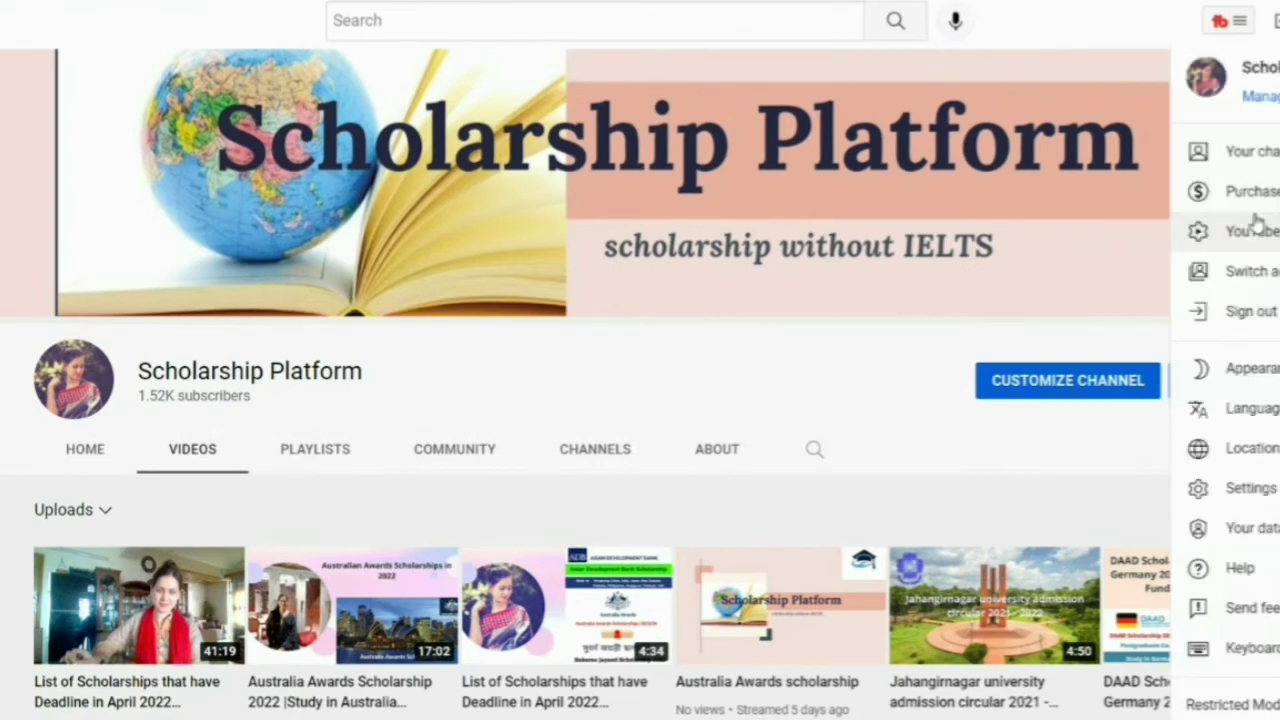
- Paste the copied YouTube channel link into the second social media entry
click(1276, 155)
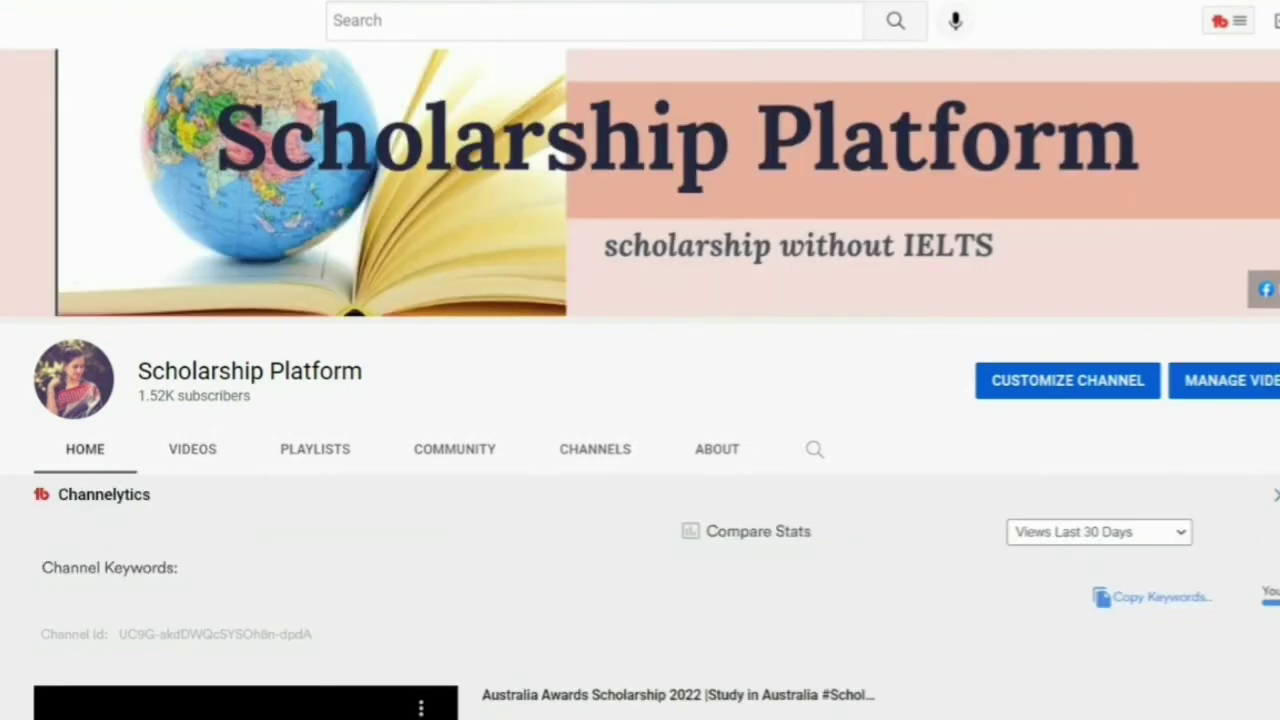
scroll(109, 517, down, 5)
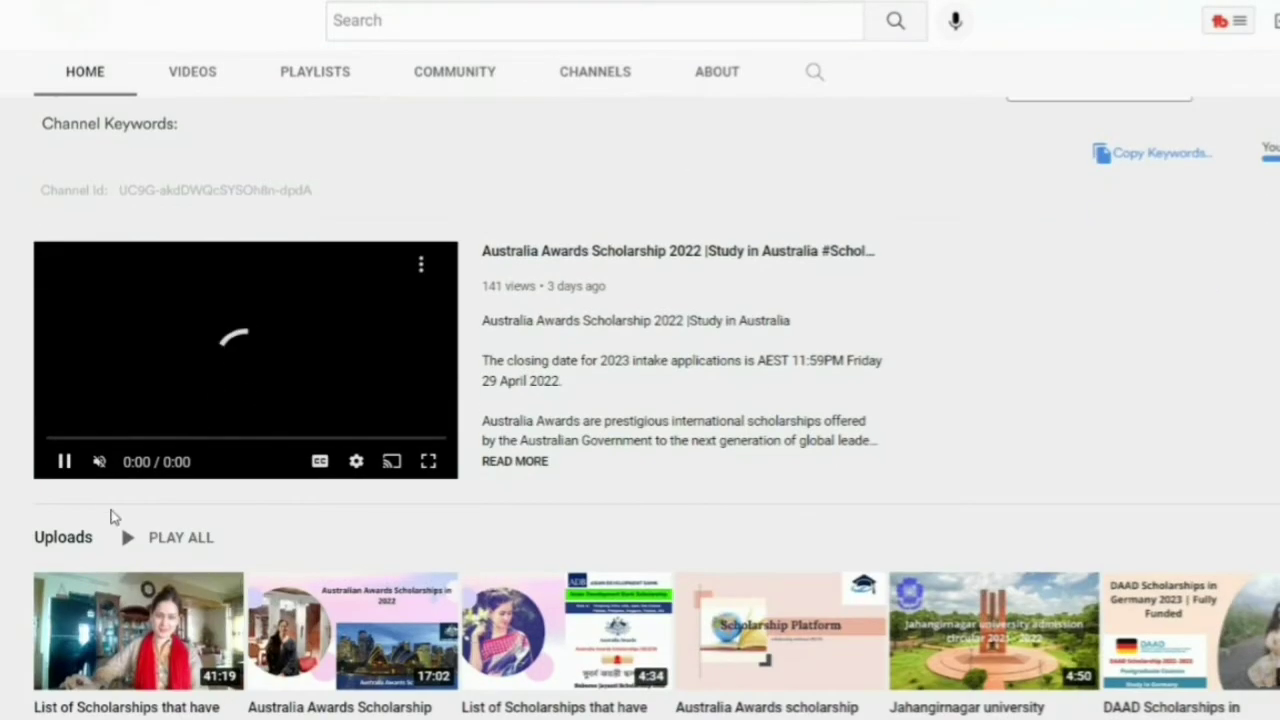
scroll(883, 317, up, 5)
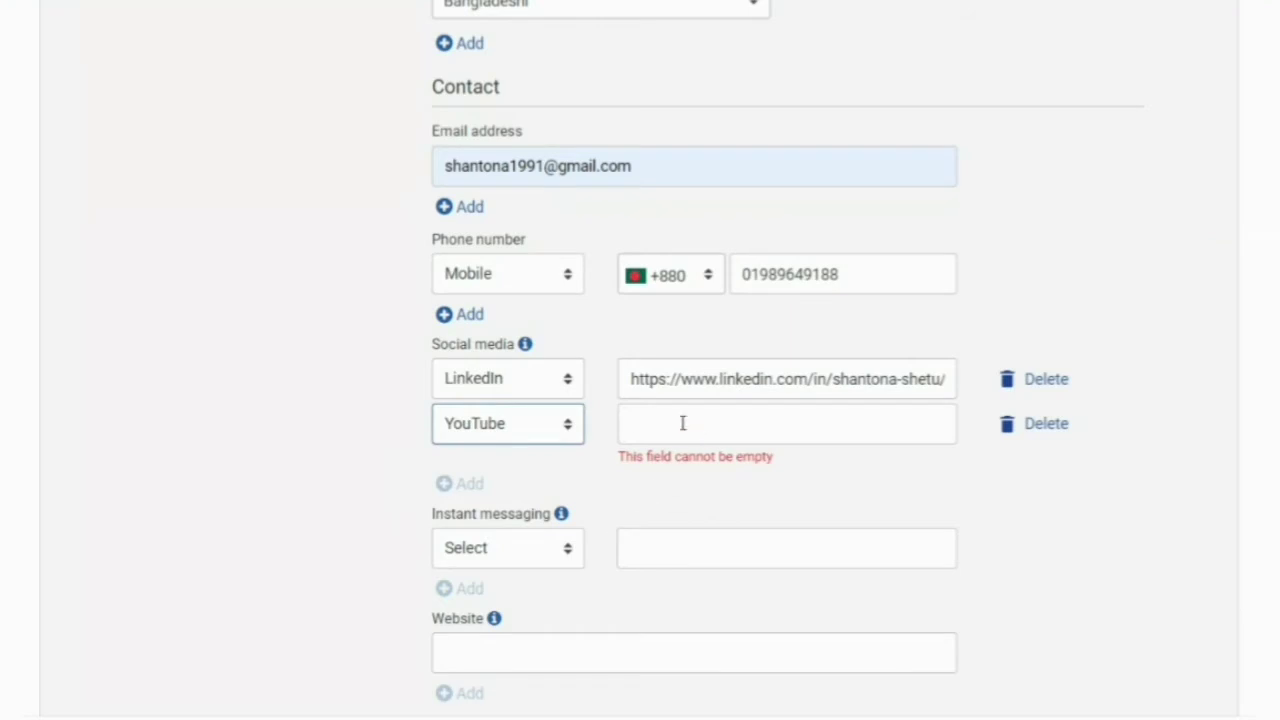
click(683, 423)
text(https://www.youtube.com/channel/UC9G-akdDWQcSYSOh8n-dpdA)
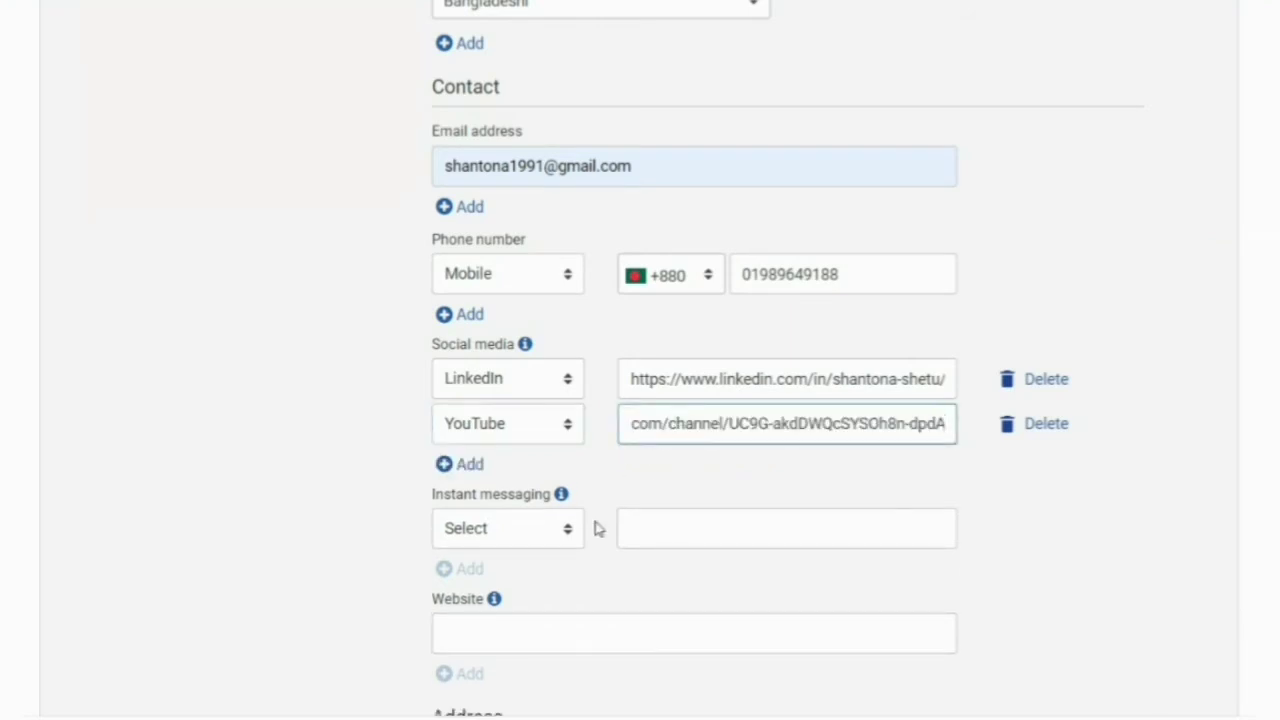
scroll(663, 502, down, 3)
- Set the address type to Home and the country to Bangladesh
scroll(625, 213, down, 1)
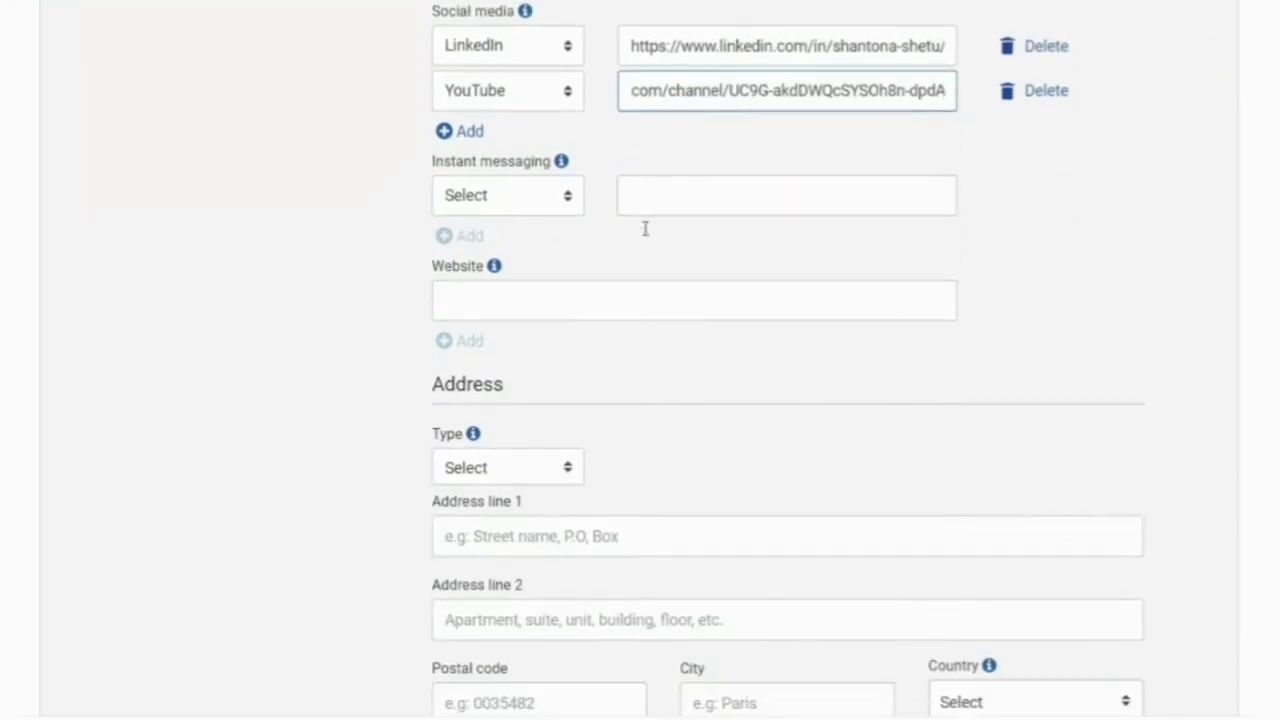
scroll(610, 282, down, 2)
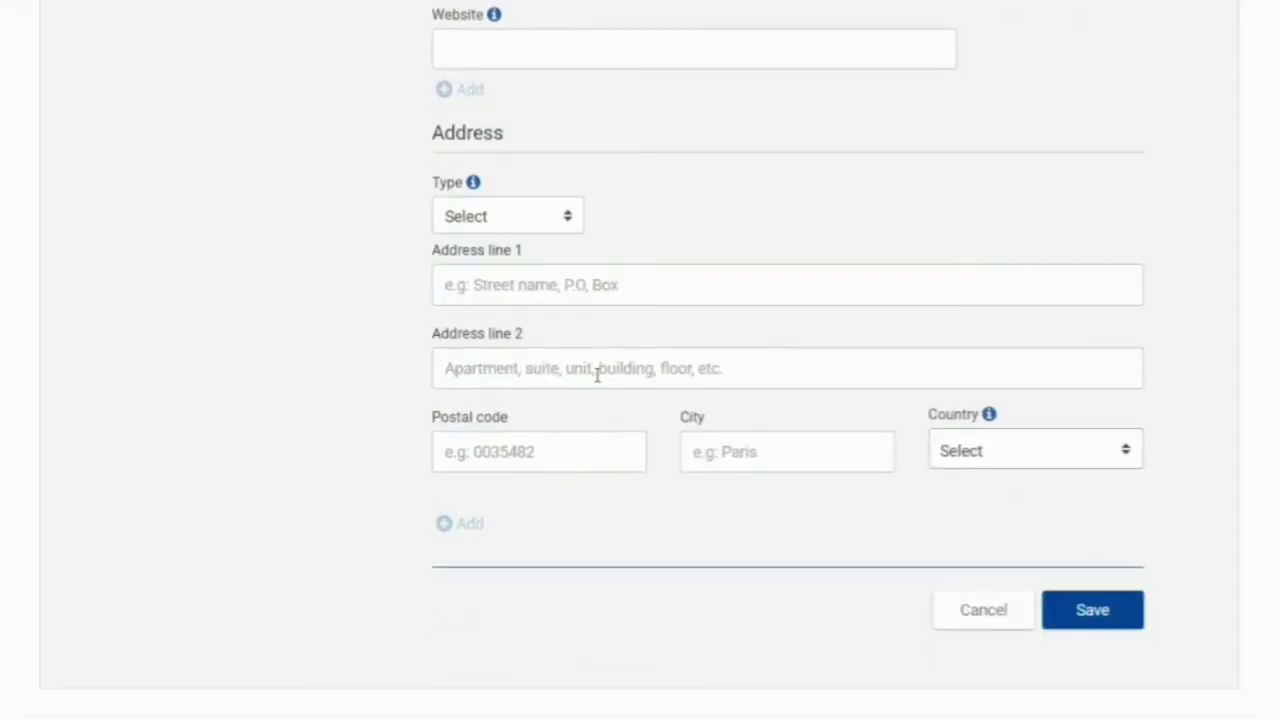
scroll(490, 220, up, 2)
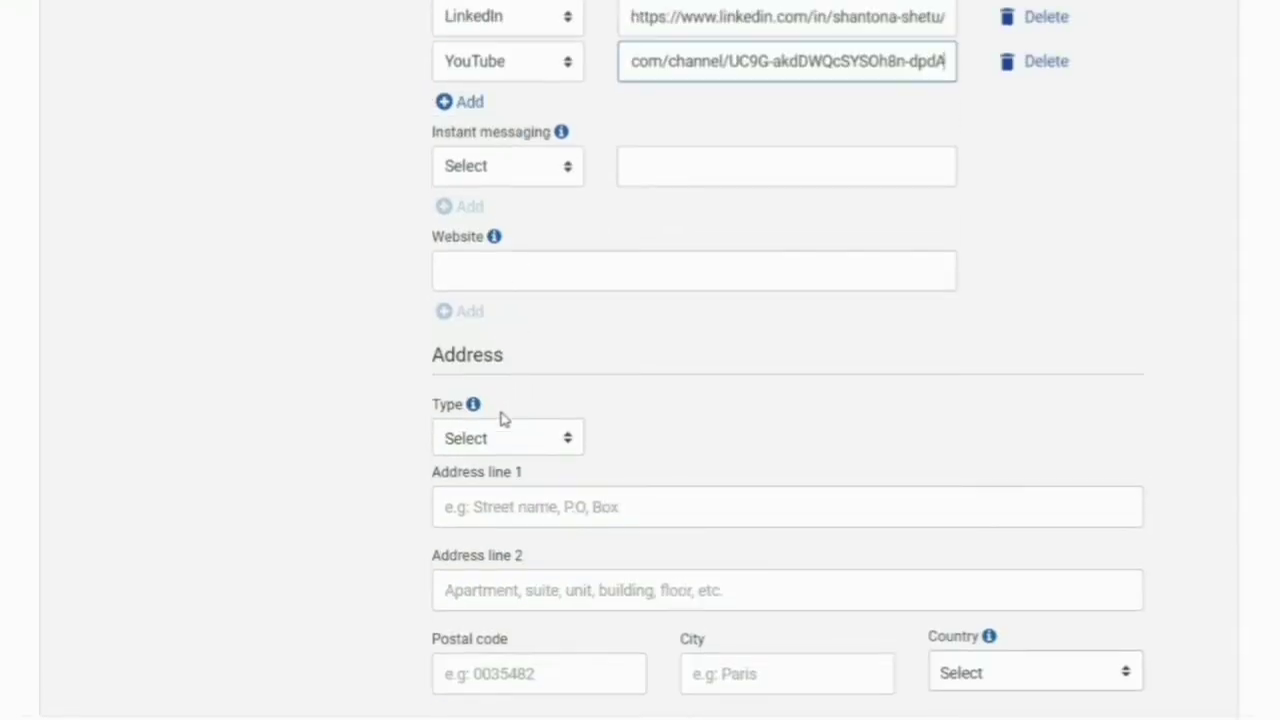
click(490, 443)
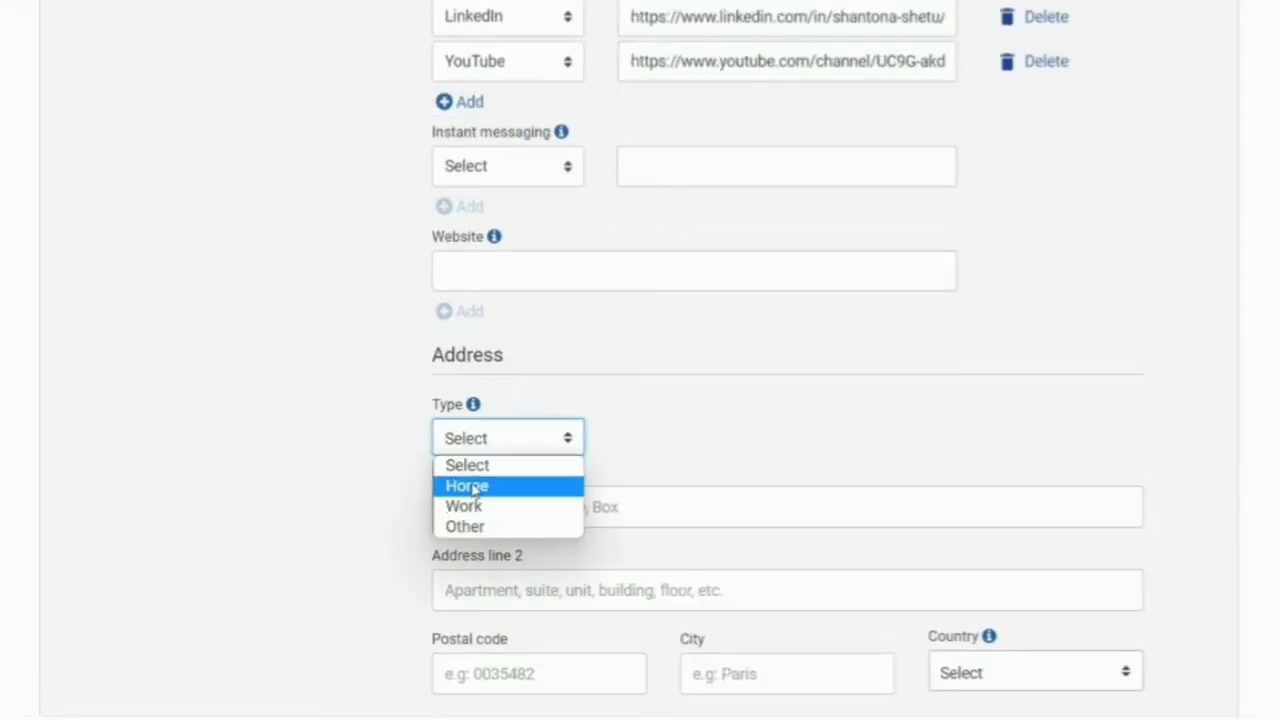
click(470, 486)
scroll(809, 420, down, 2)
click(998, 457)
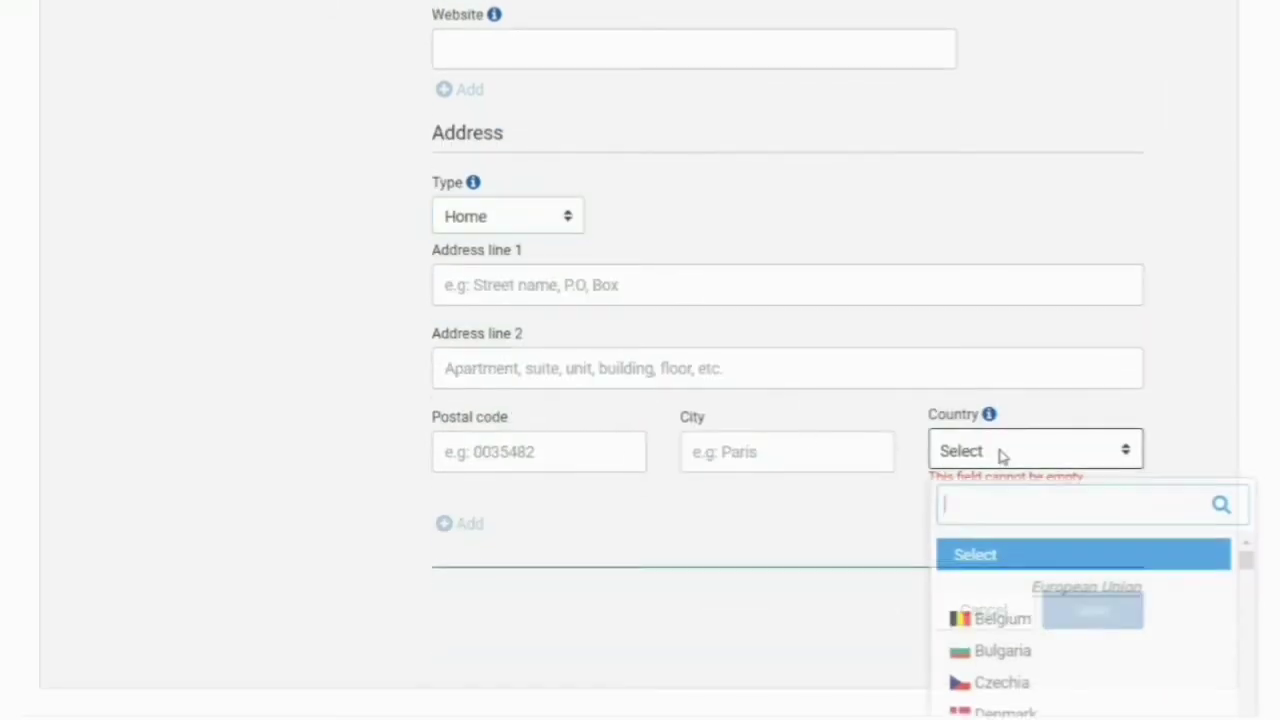
scroll(1037, 631, down, 5)
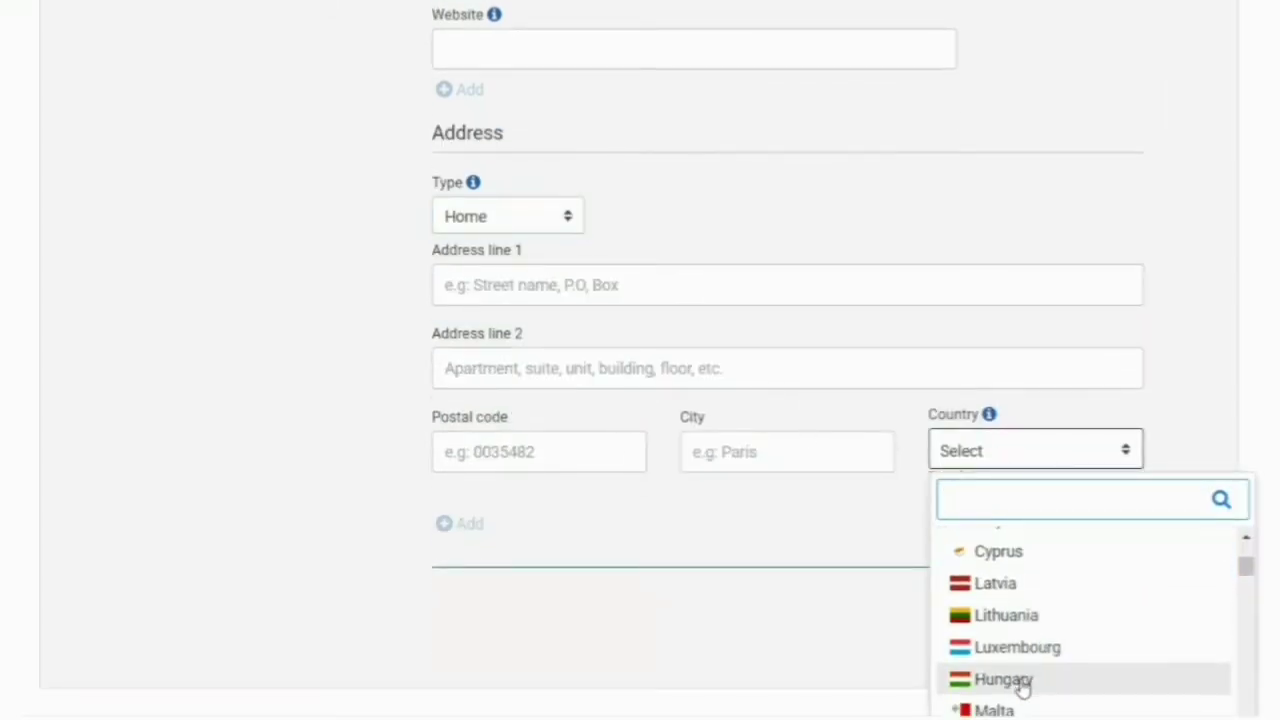
scroll(1017, 680, down, 10)
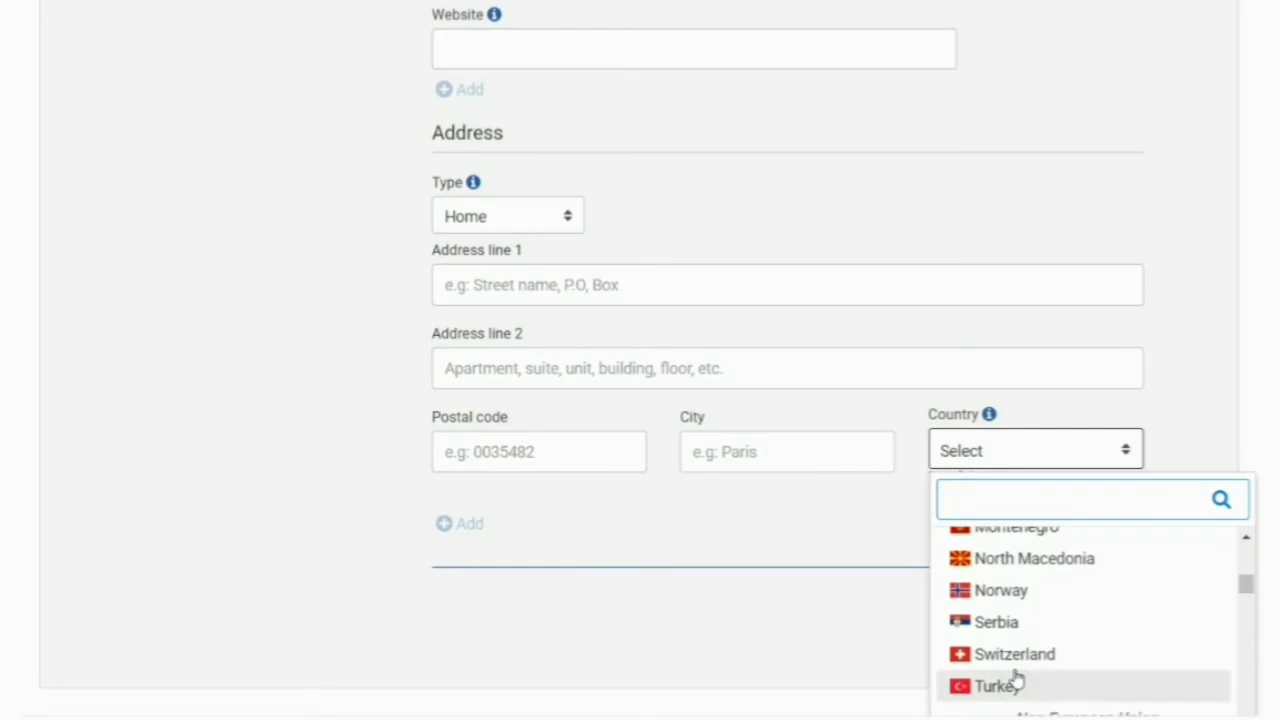
scroll(1017, 678, down, 6)
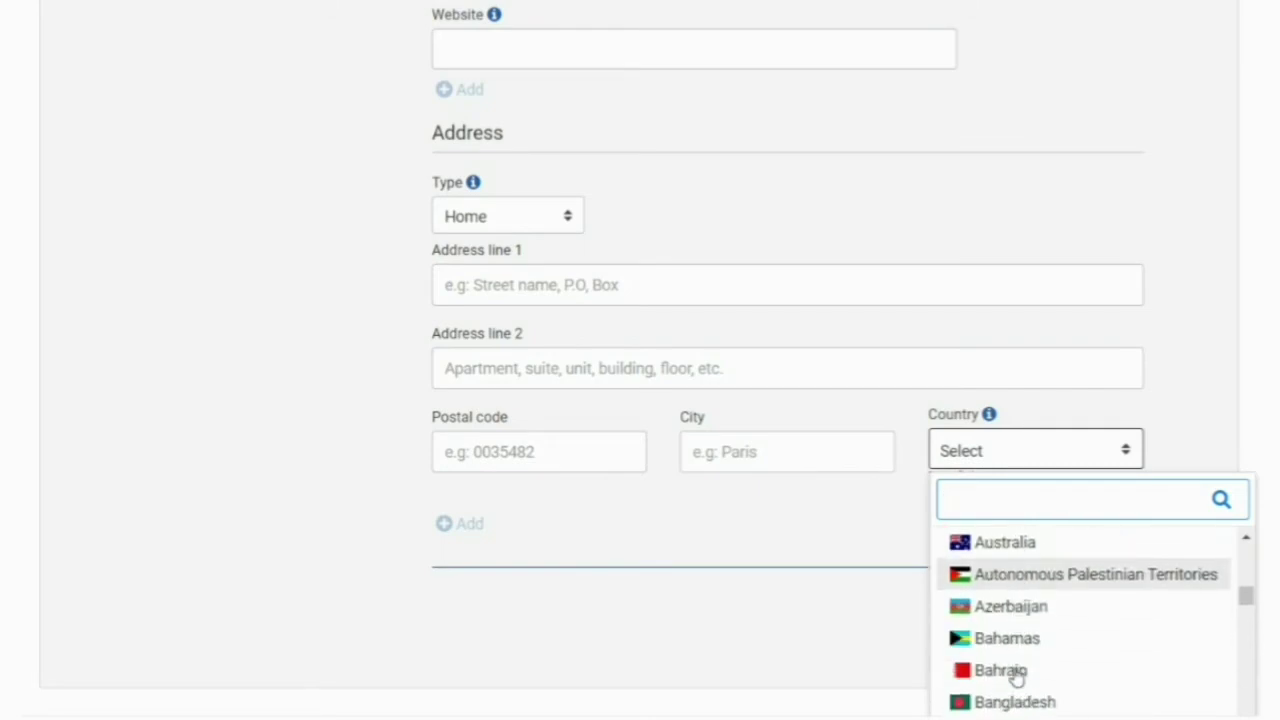
click(1015, 688)
- Fill the city and address from the browser's saved address
click(768, 450)
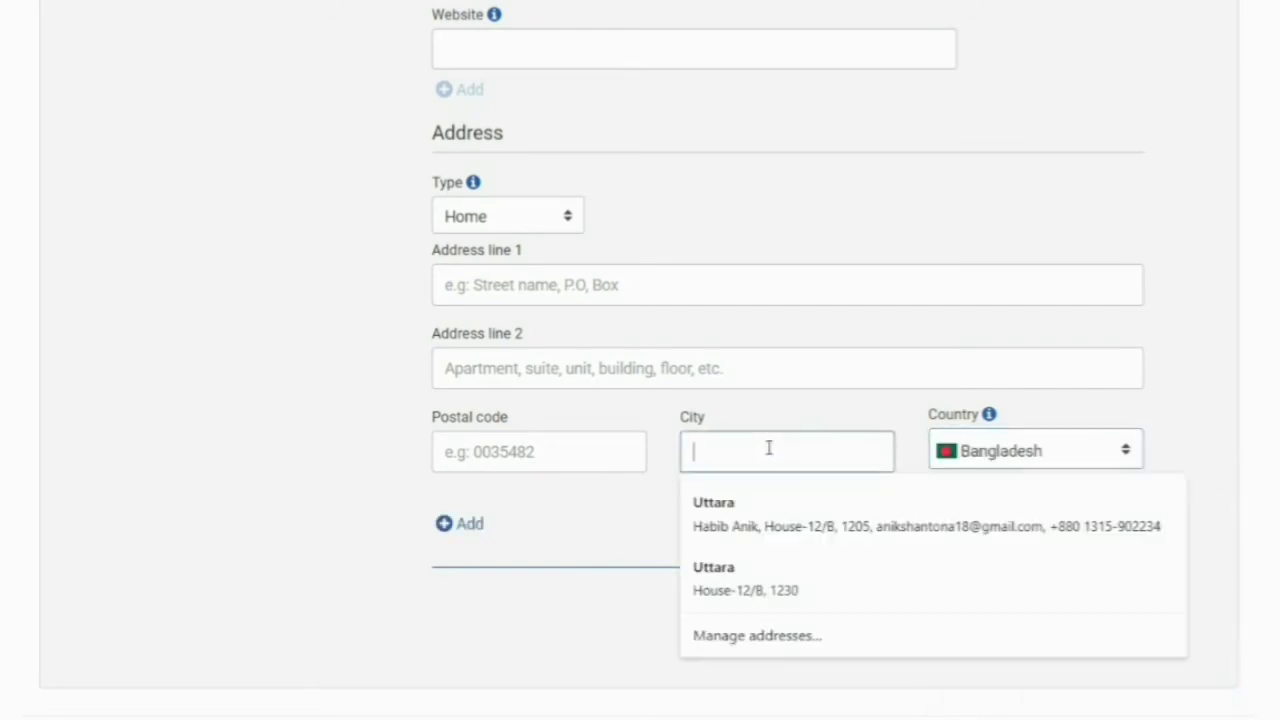
click(737, 533)
scroll(689, 489, up, 15)
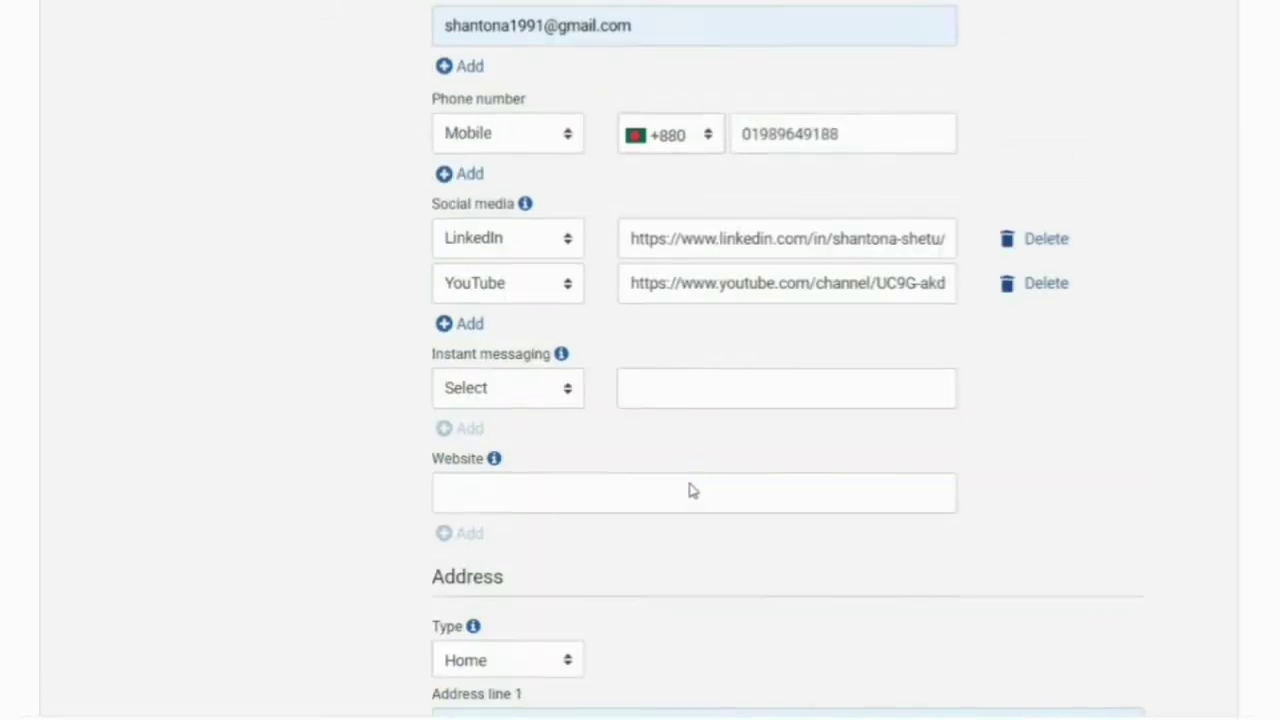
scroll(689, 489, down, 3)
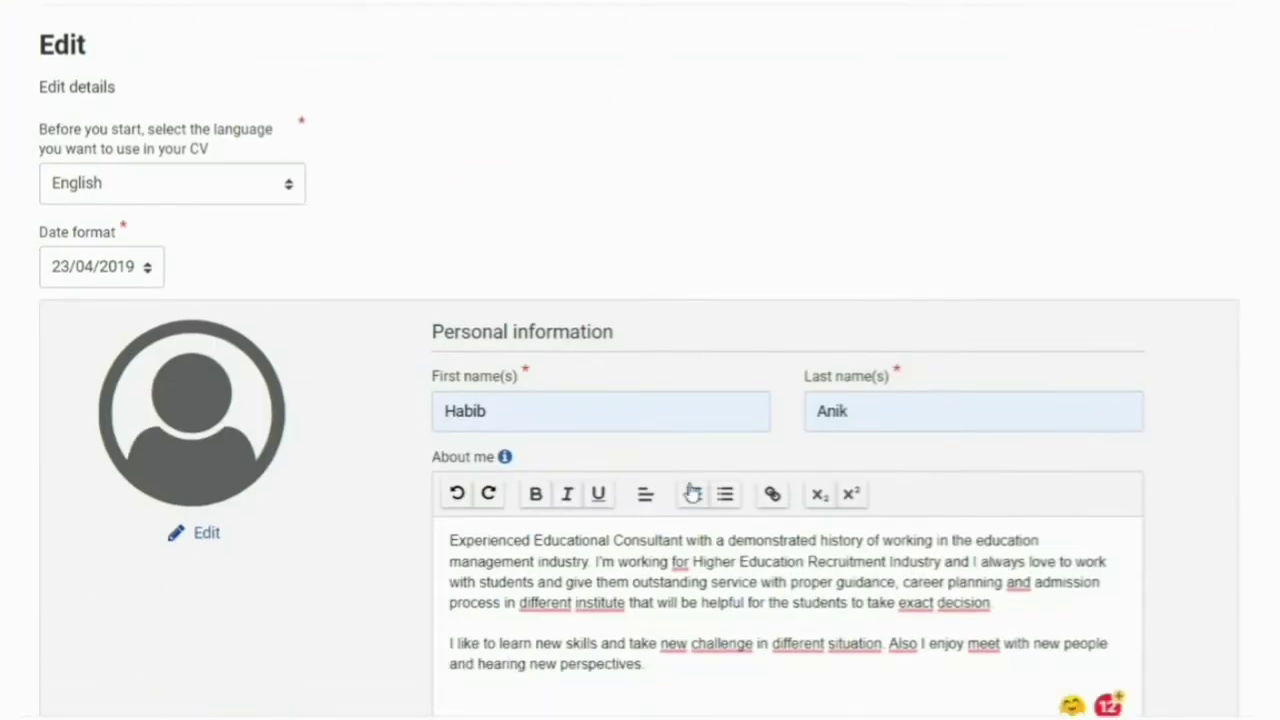
scroll(540, 514, down, 13)
scroll(723, 526, up, 5)
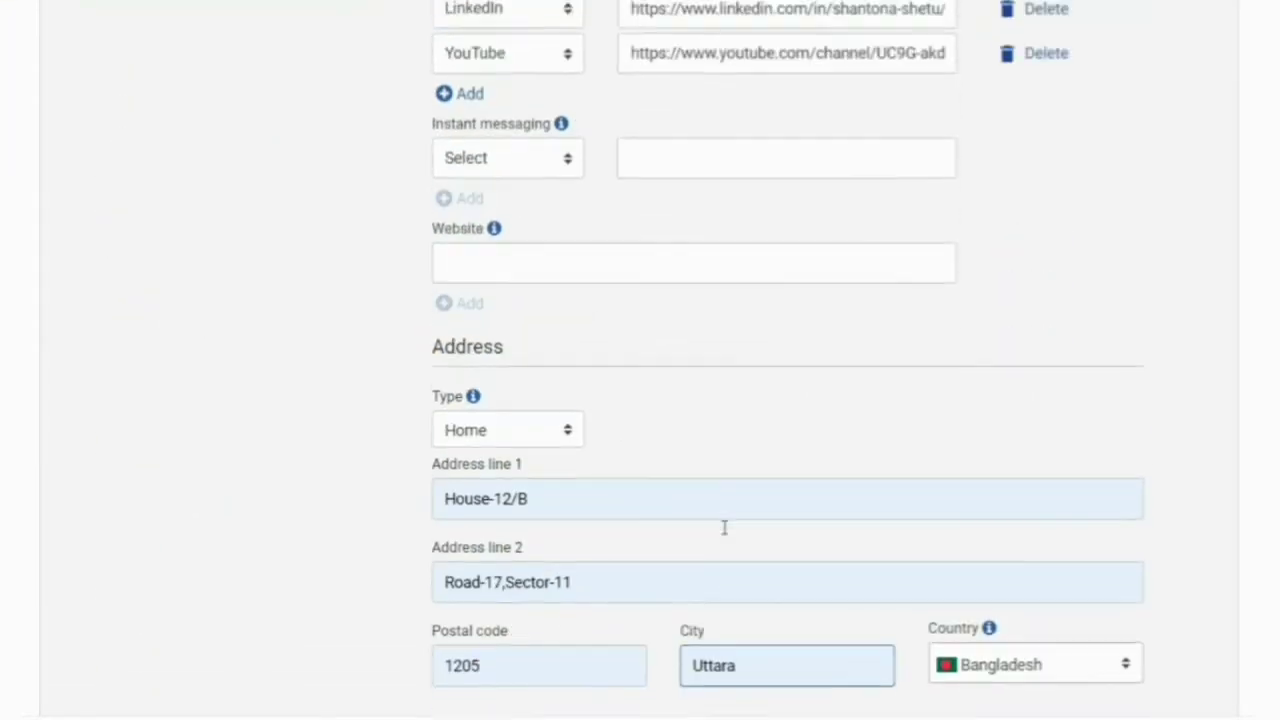
scroll(723, 527, down, 6)
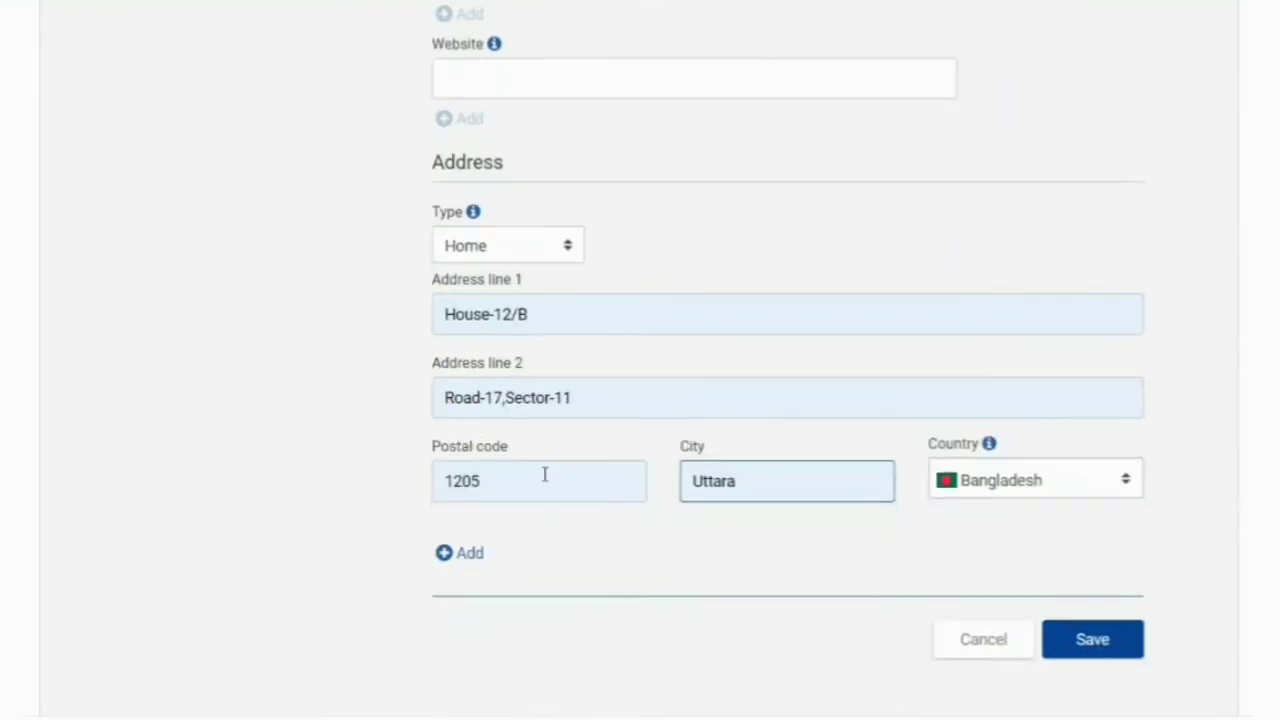
- Complete the remaining address lines from the saved address suggestion
click(549, 315)
click(488, 398)
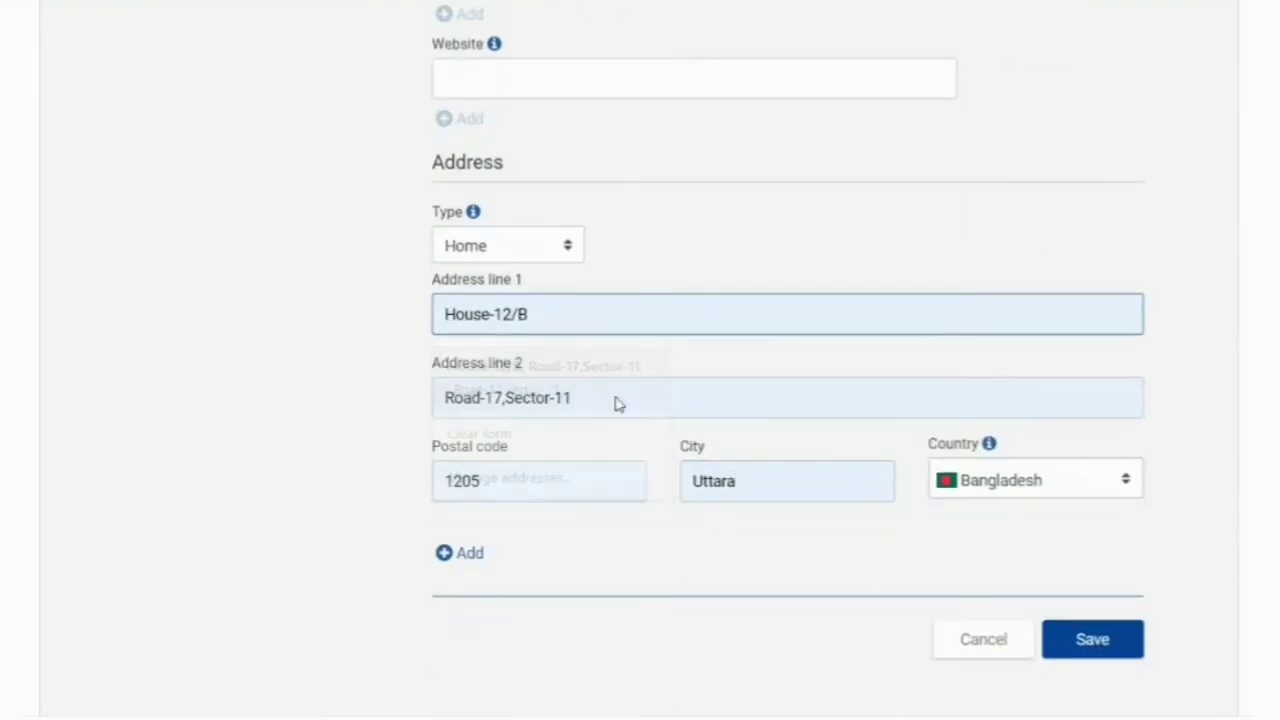
scroll(829, 466, up, 5)
scroll(829, 471, up, 4)
scroll(829, 471, down, 3)
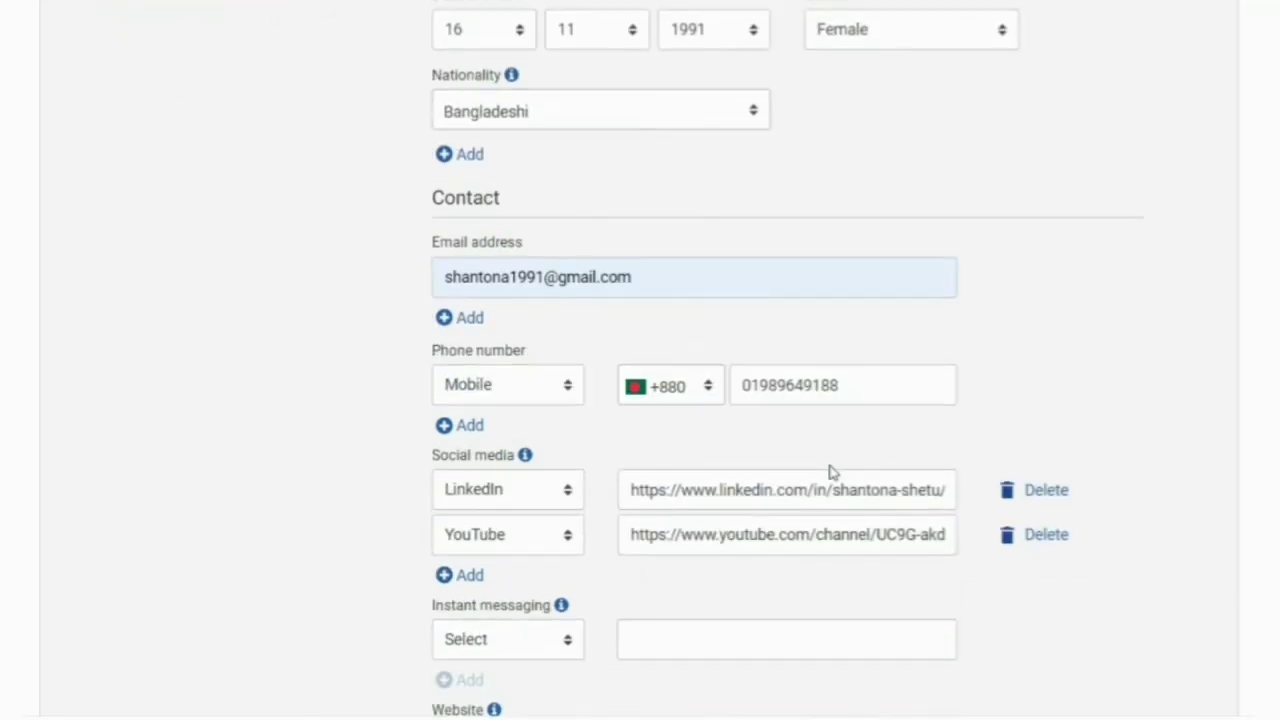
scroll(794, 371, up, 10)
- Replace the autofilled first name with the profile owner's own first name
scroll(630, 470, down, 3)
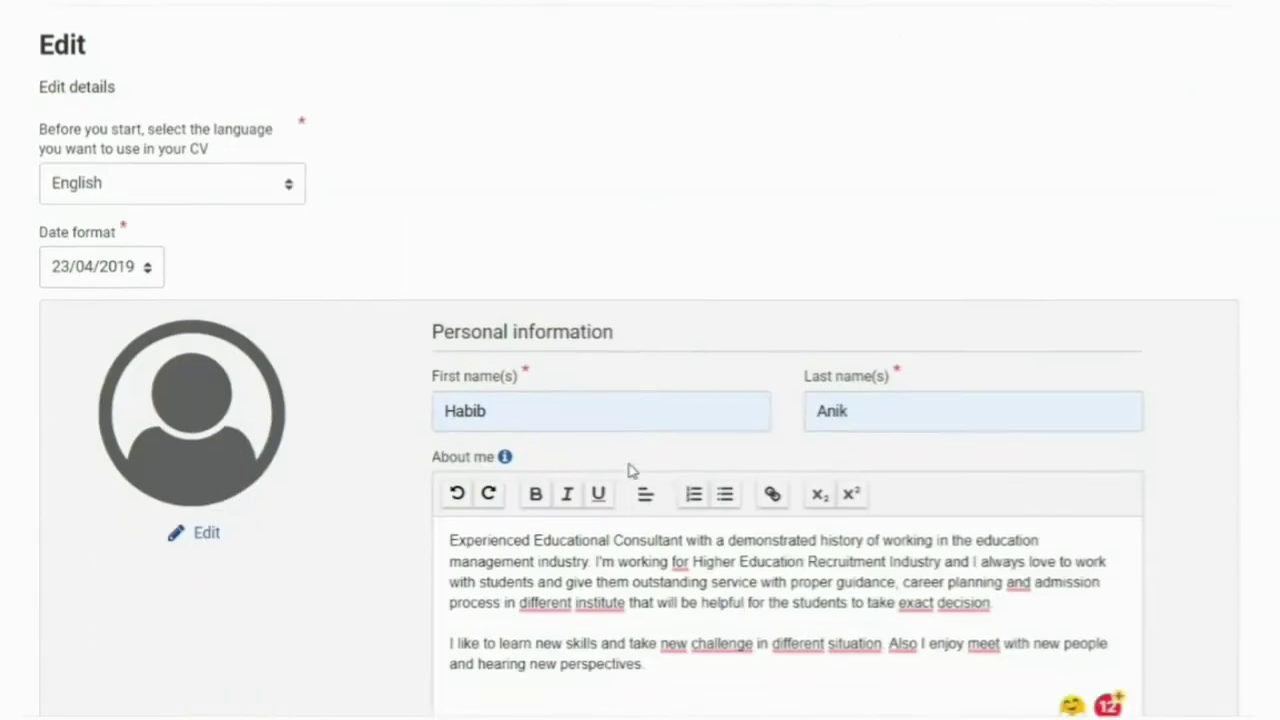
double_click(572, 416)
key(BackSpace)
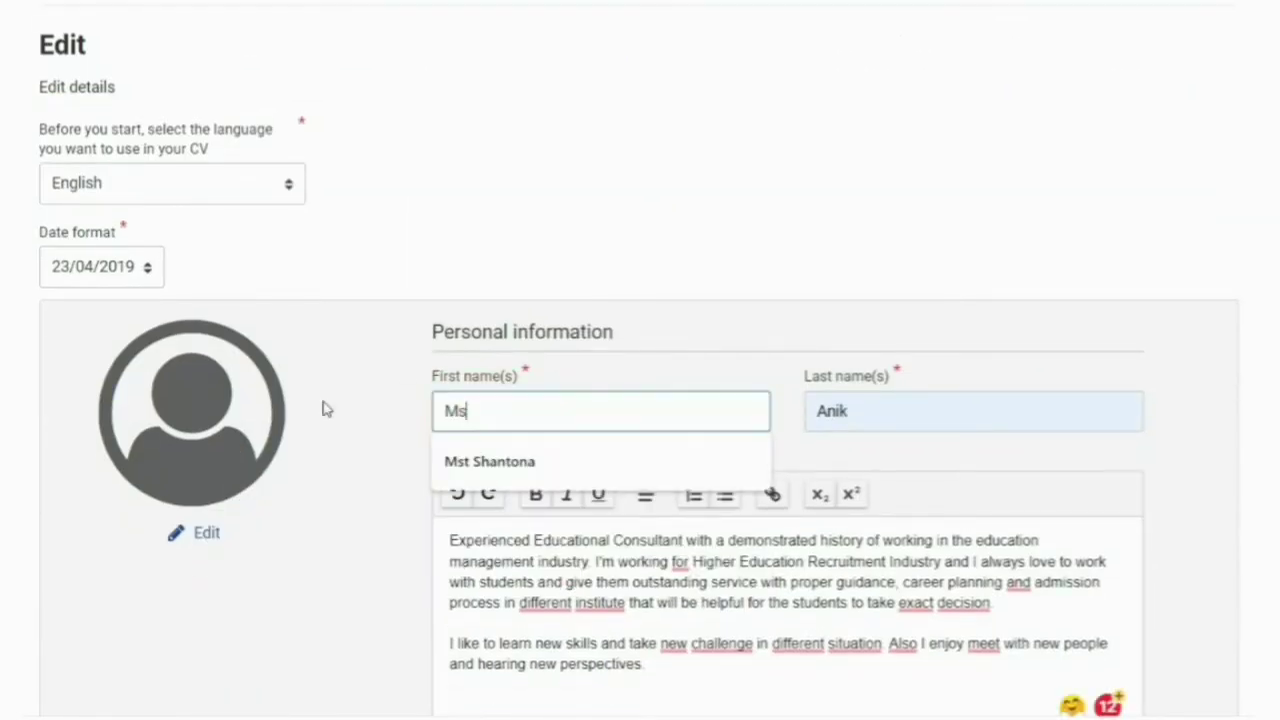
click(458, 461)
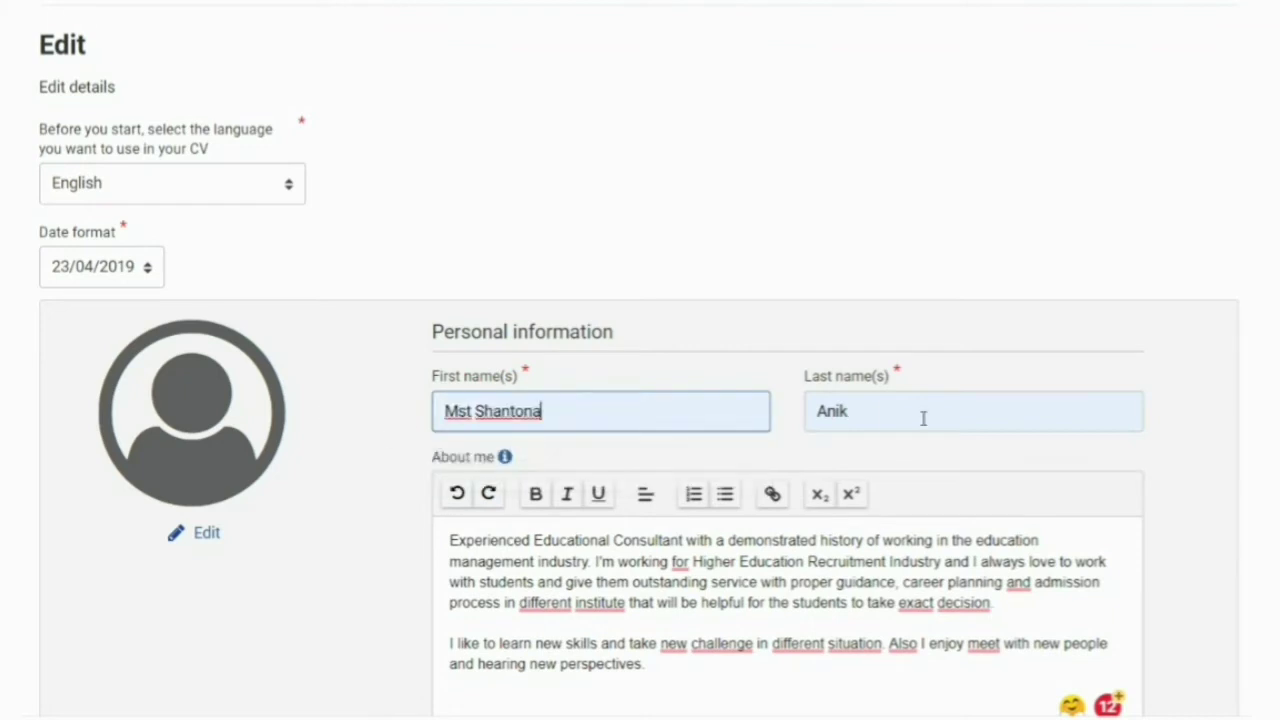
- Replace the autofilled last name with the owner's own last name and review the form
click(920, 416)
key(BackSpace)
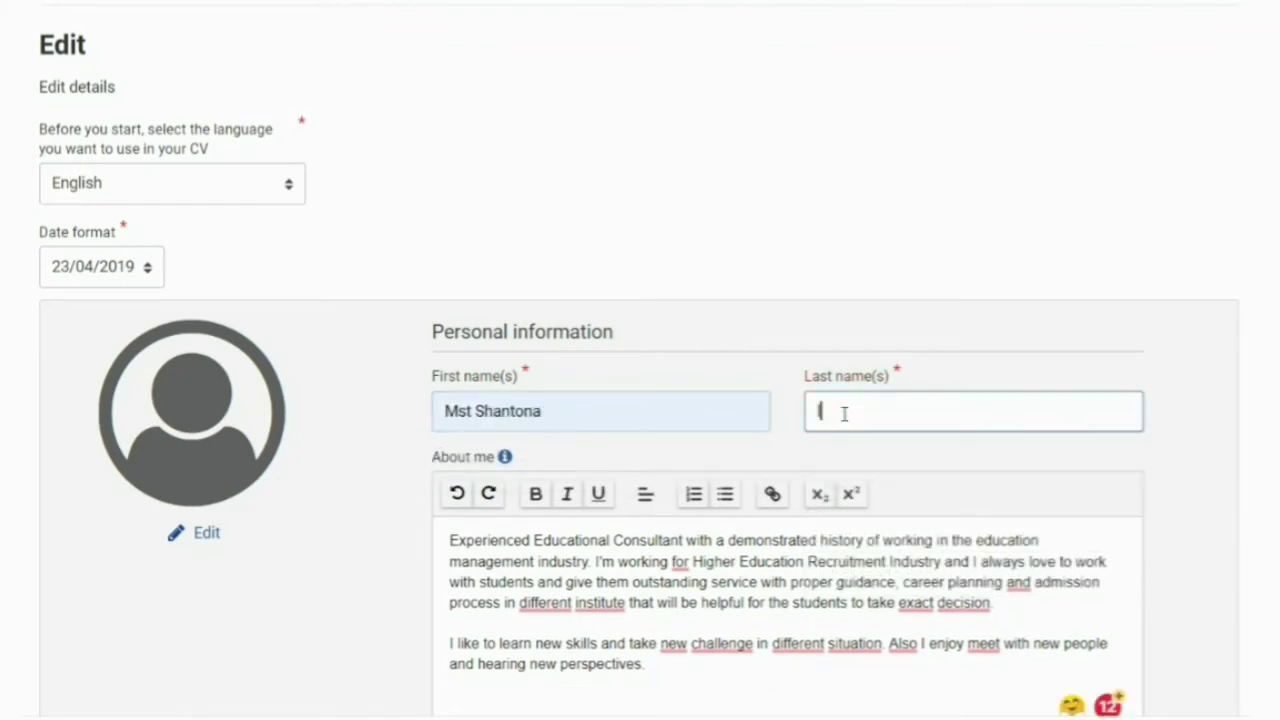
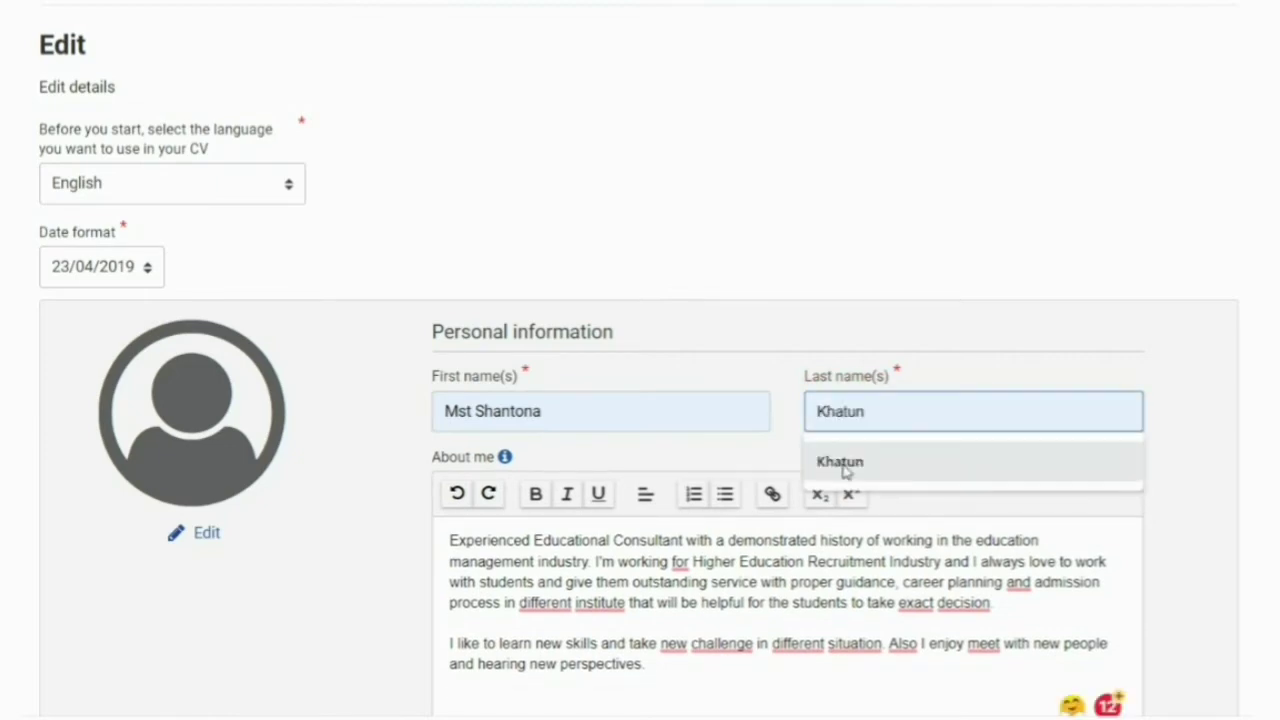
click(843, 463)
scroll(857, 477, down, 6)
scroll(800, 611, down, 8)
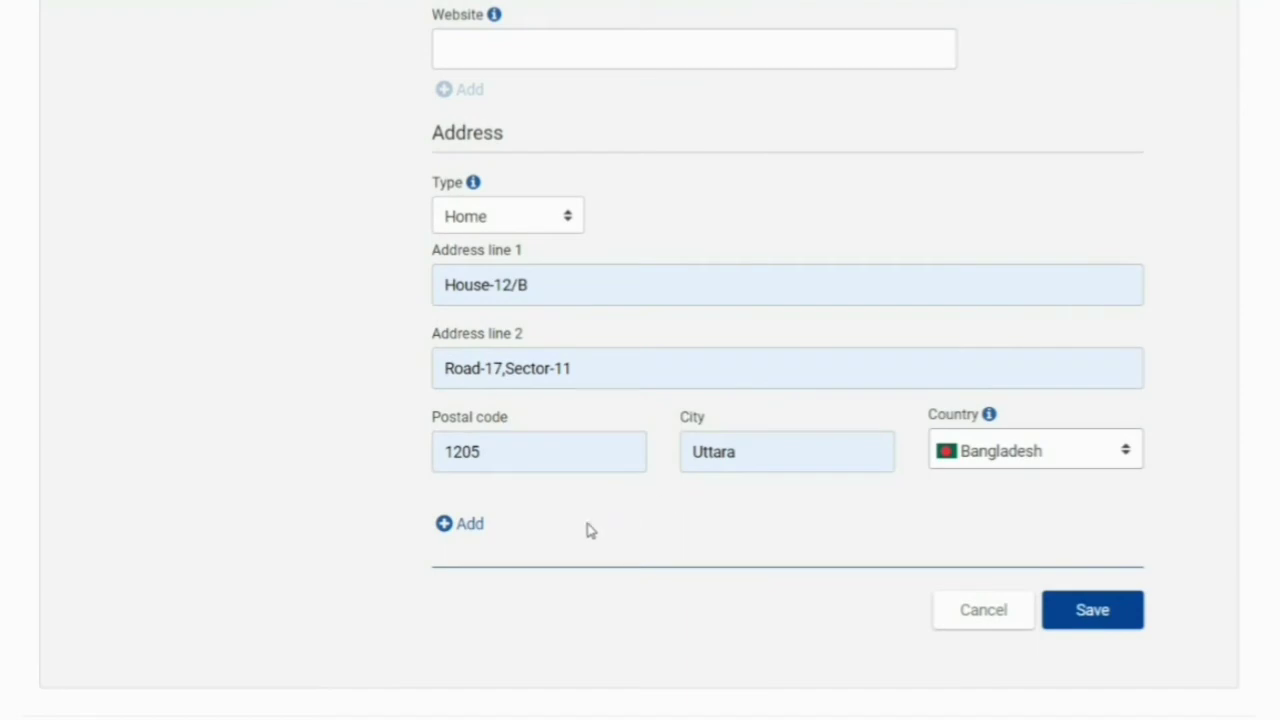
scroll(588, 531, up, 2)
scroll(551, 346, up, 4)
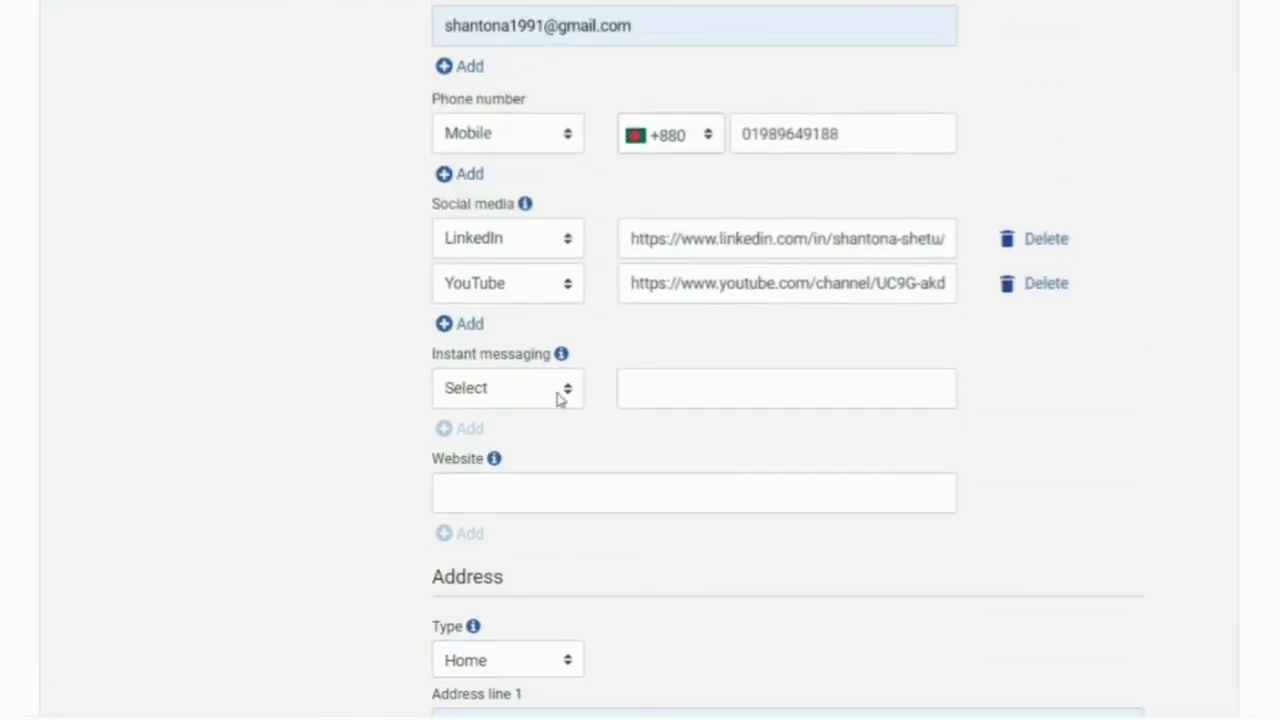
scroll(712, 497, up, 8)
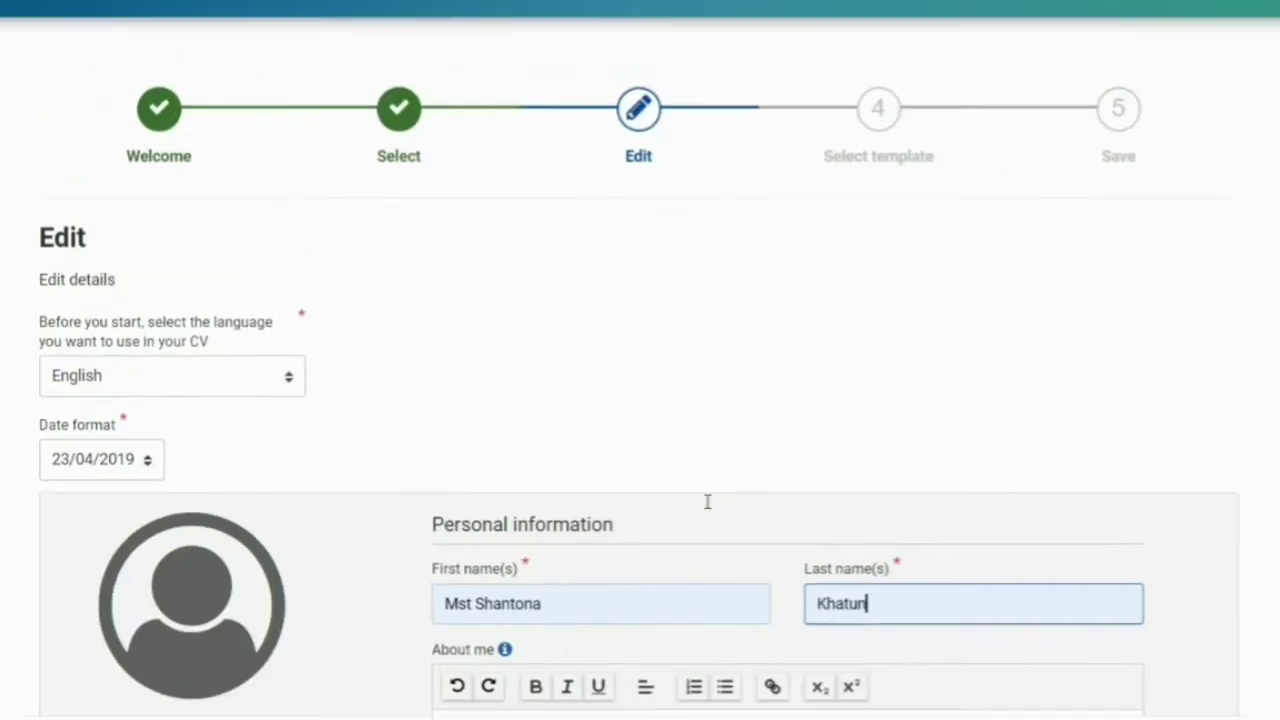
scroll(706, 503, down, 4)
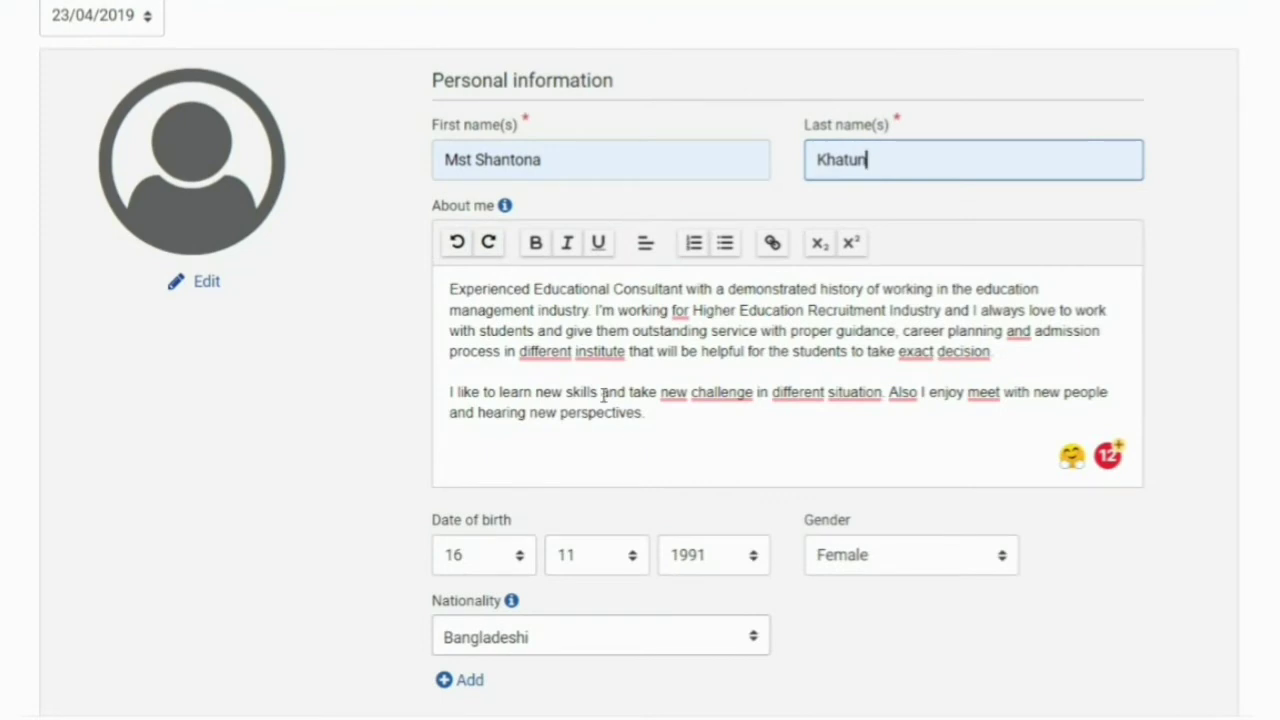
scroll(603, 396, down, 3)
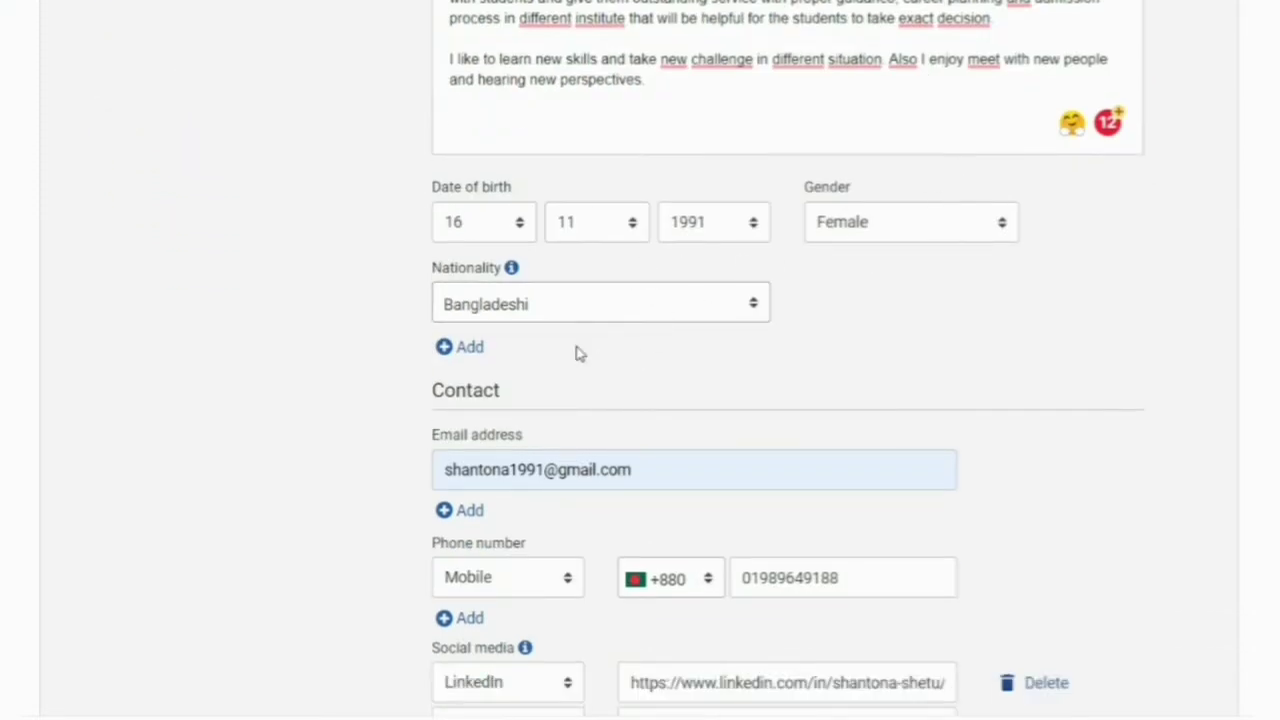
scroll(574, 351, down, 5)
scroll(523, 249, down, 2)
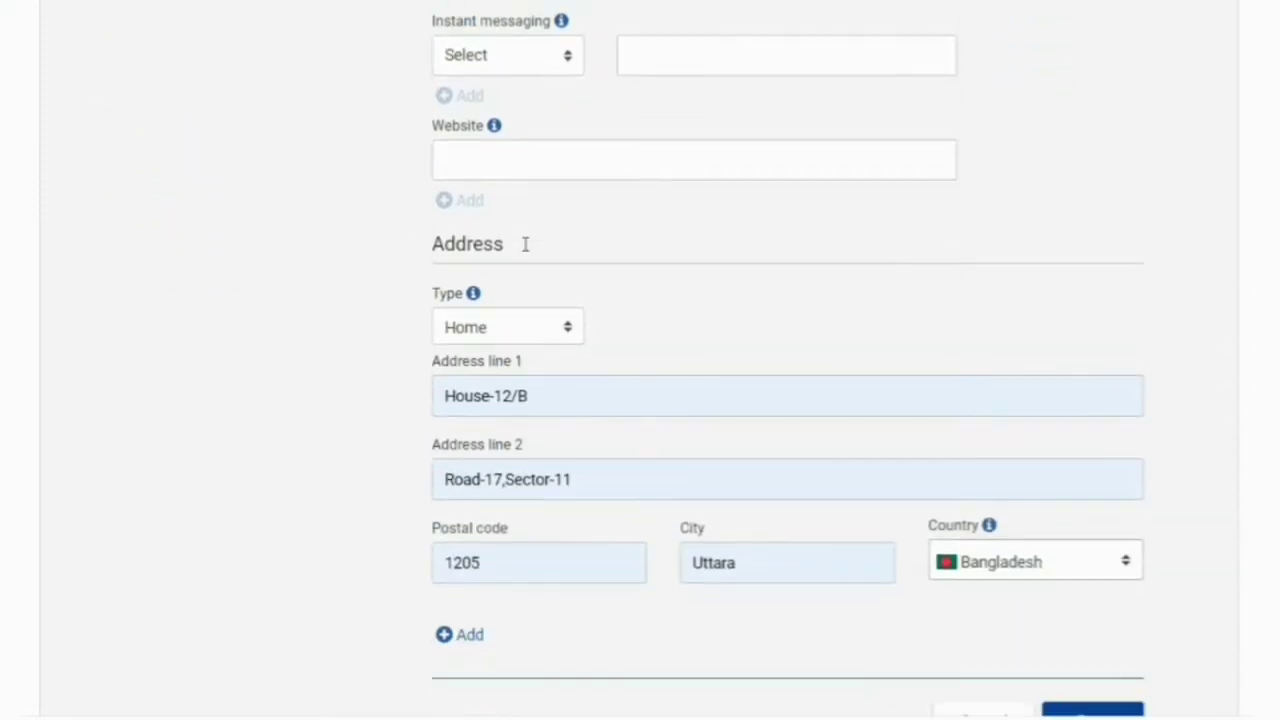
scroll(525, 243, up, 1)
scroll(527, 250, down, 2)
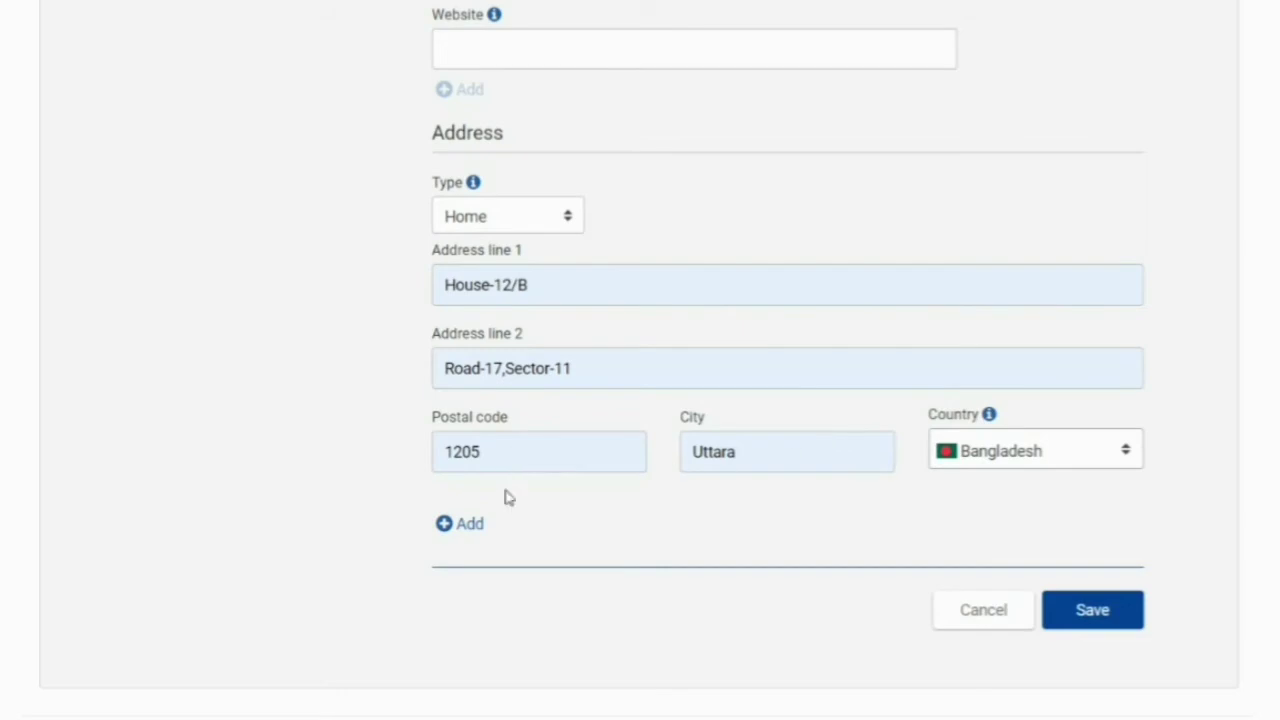
- Save the edited personal details and address, then review the CV before continuing
click(1112, 618)
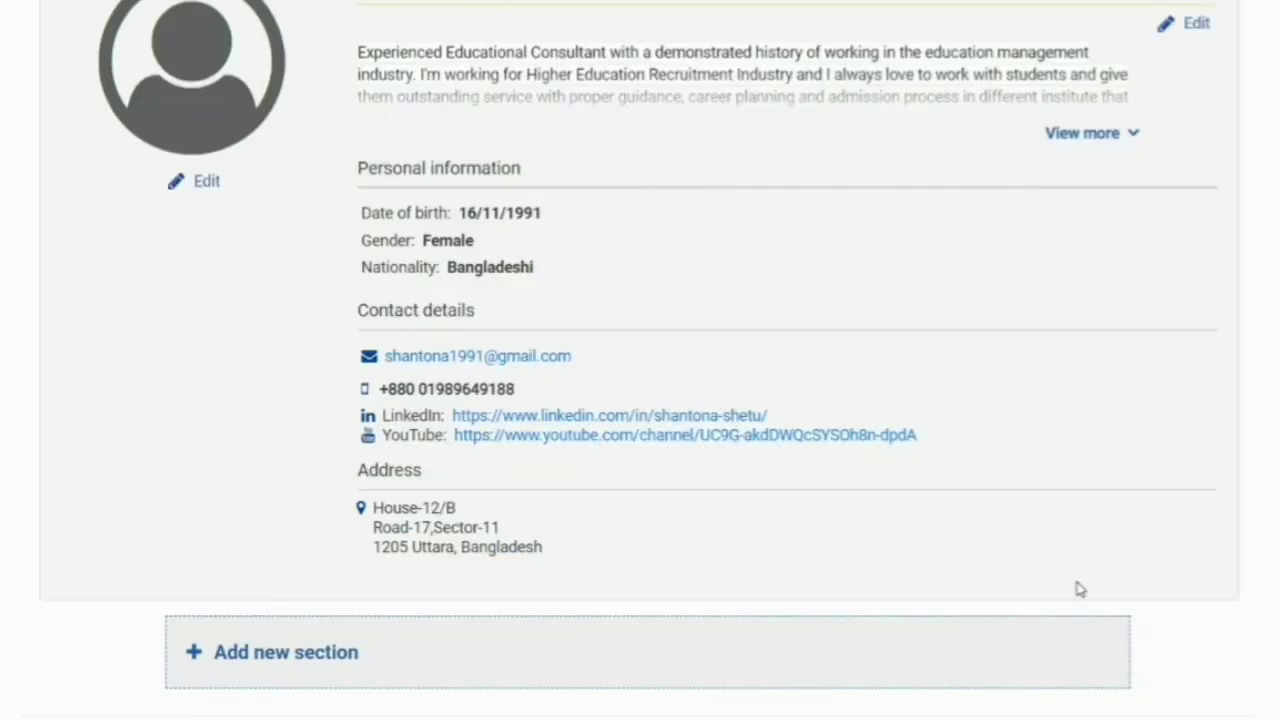
scroll(708, 372, up, 4)
scroll(690, 364, down, 4)
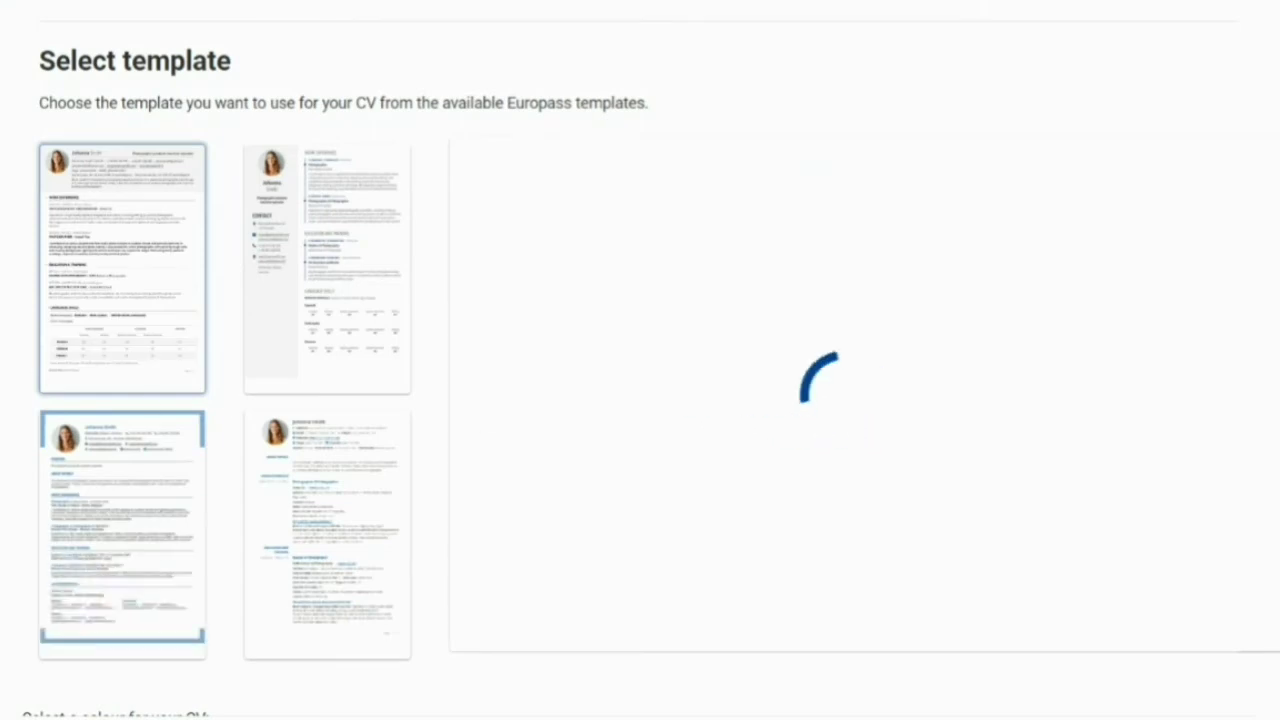
scroll(213, 385, down, 5)
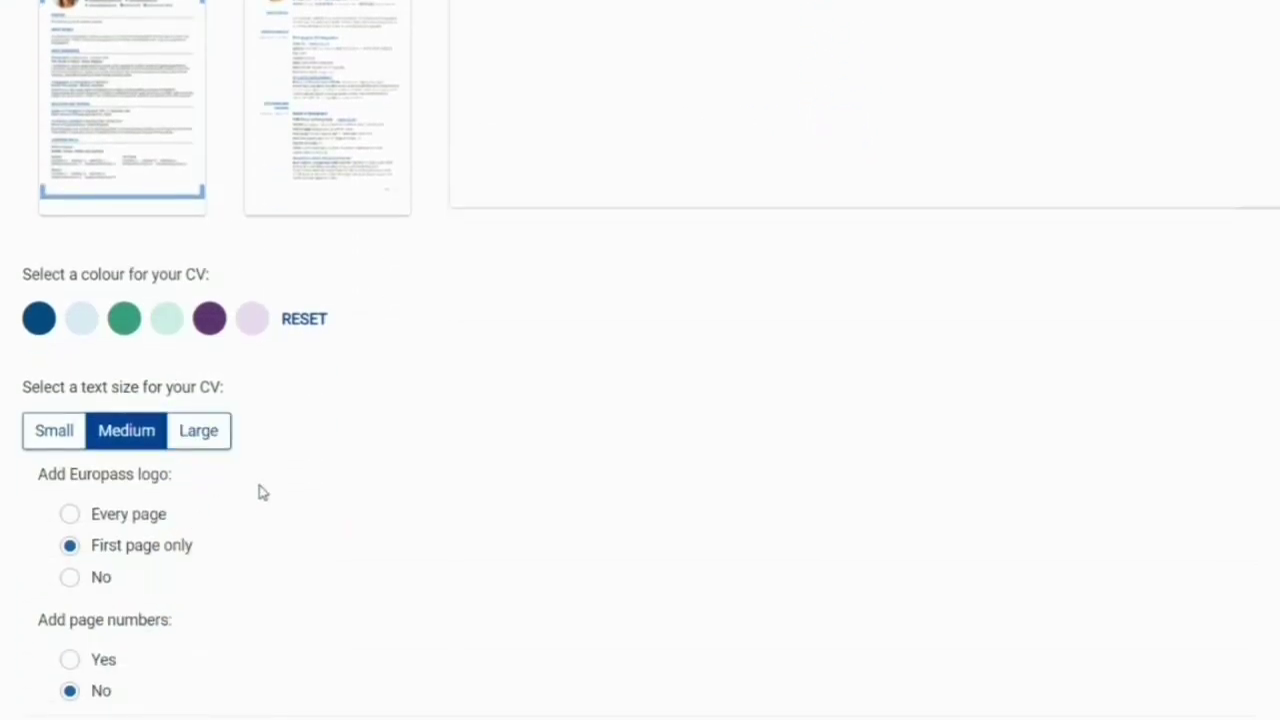
scroll(258, 484, up, 6)
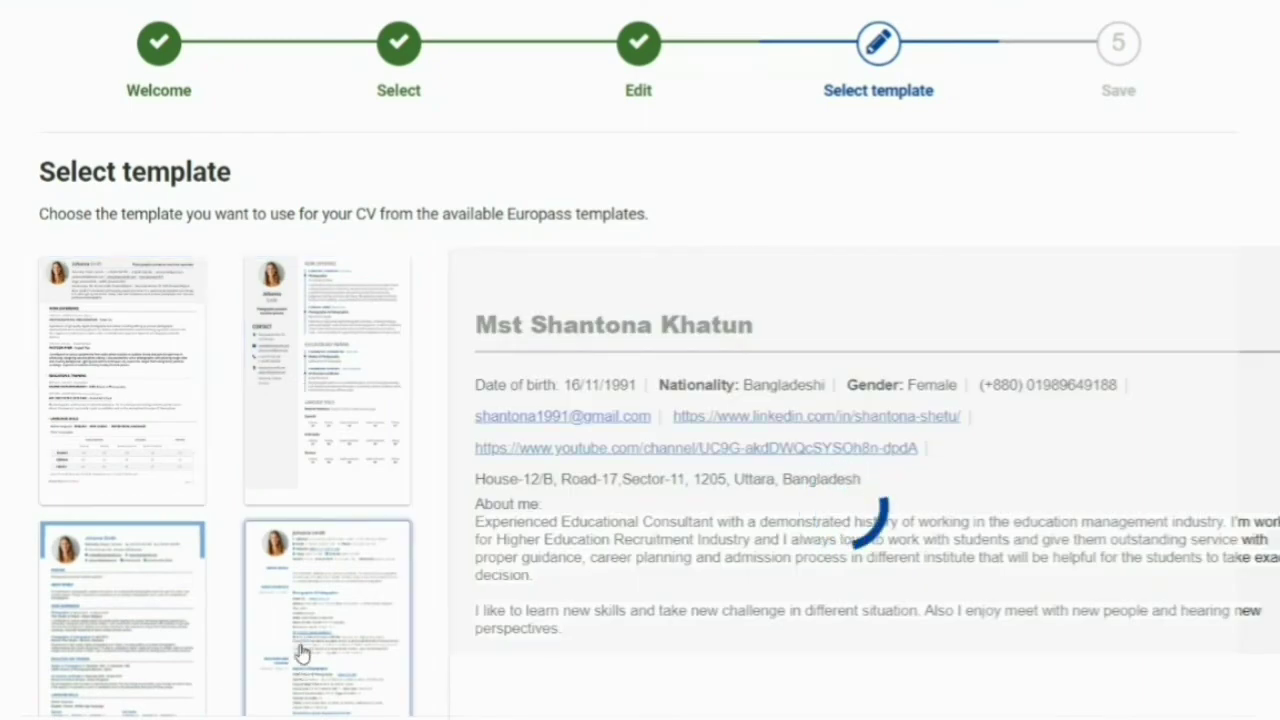
scroll(763, 484, down, 4)
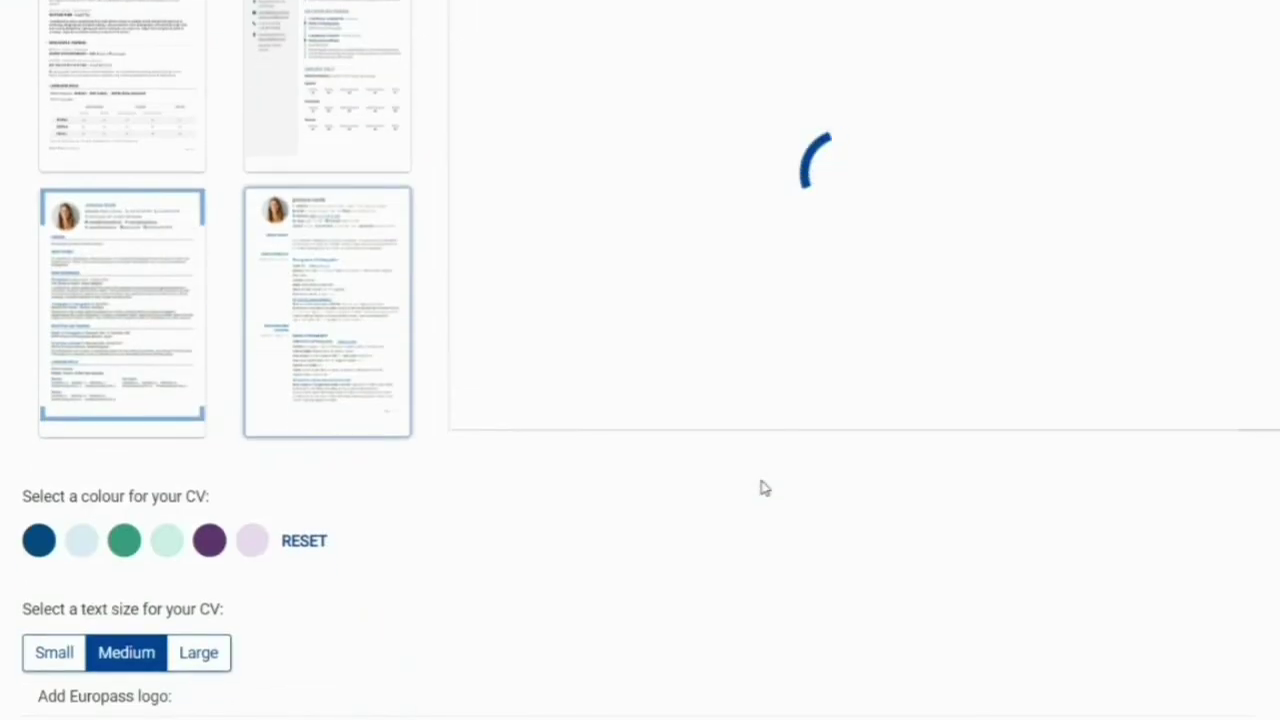
scroll(763, 484, up, 4)
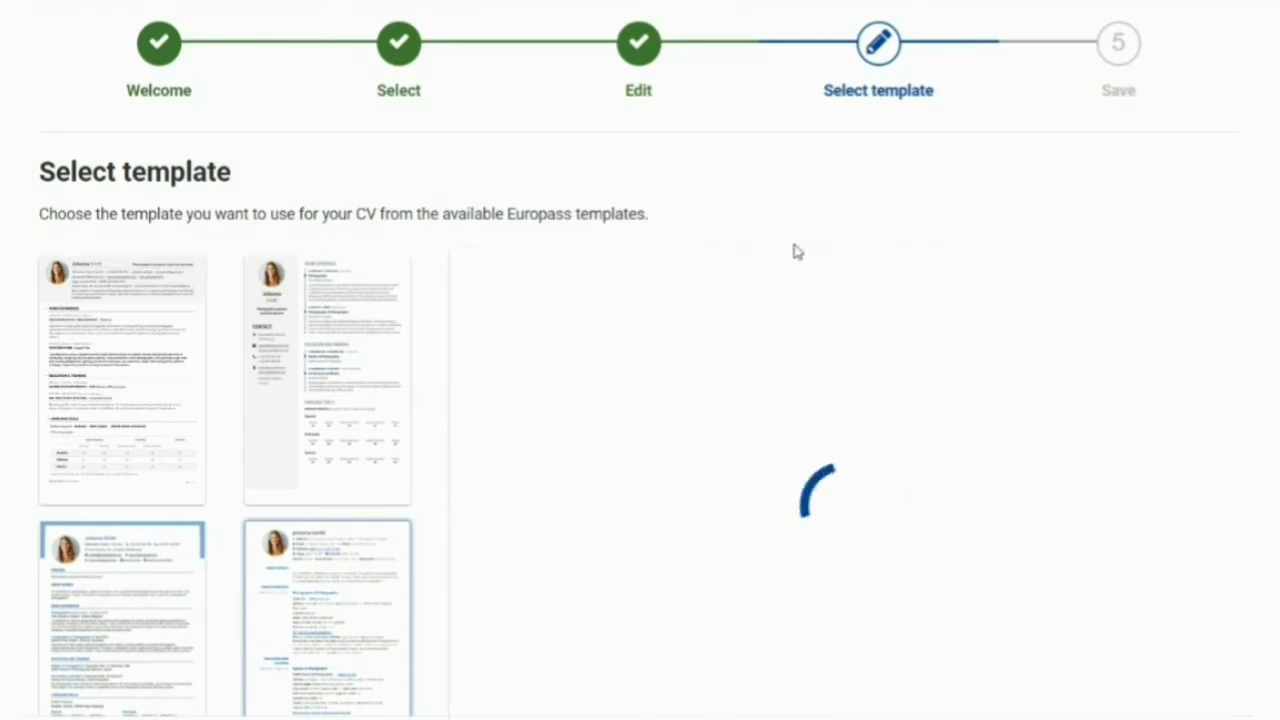
scroll(794, 251, down, 3)
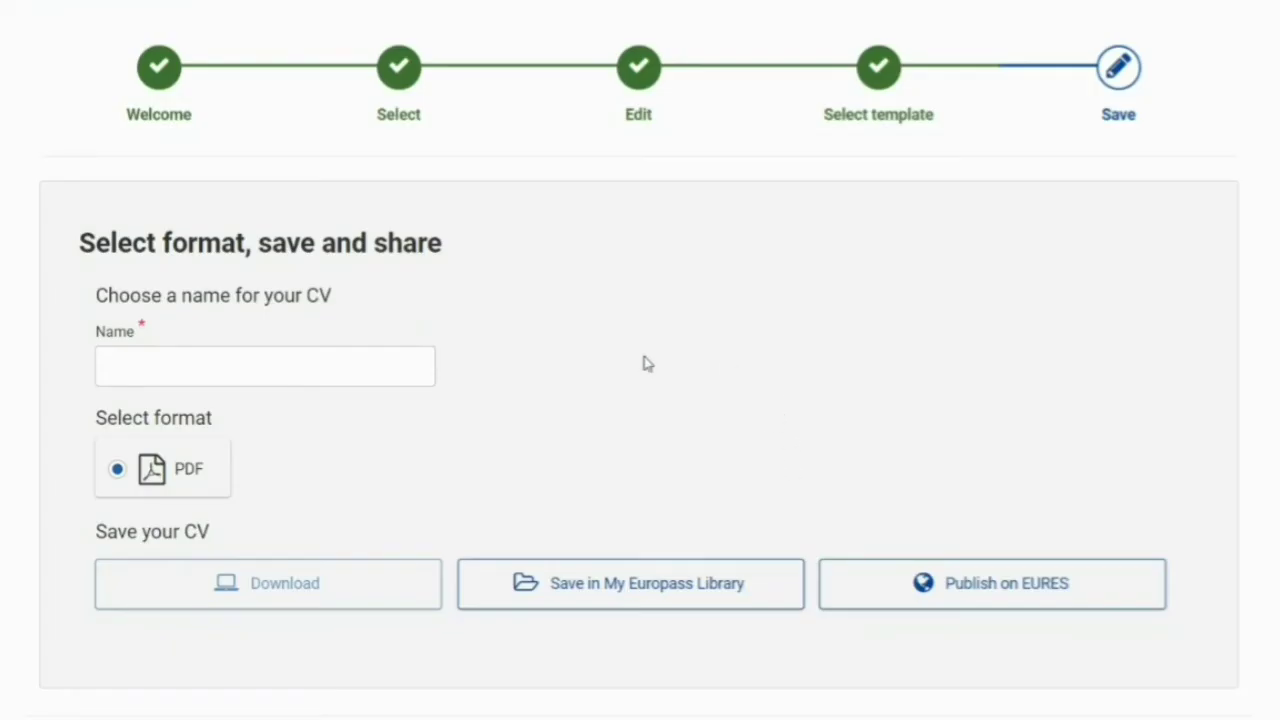
- Name the CV and save it to My Europass Library
click(183, 360)
text(Shantona- Europass CV)
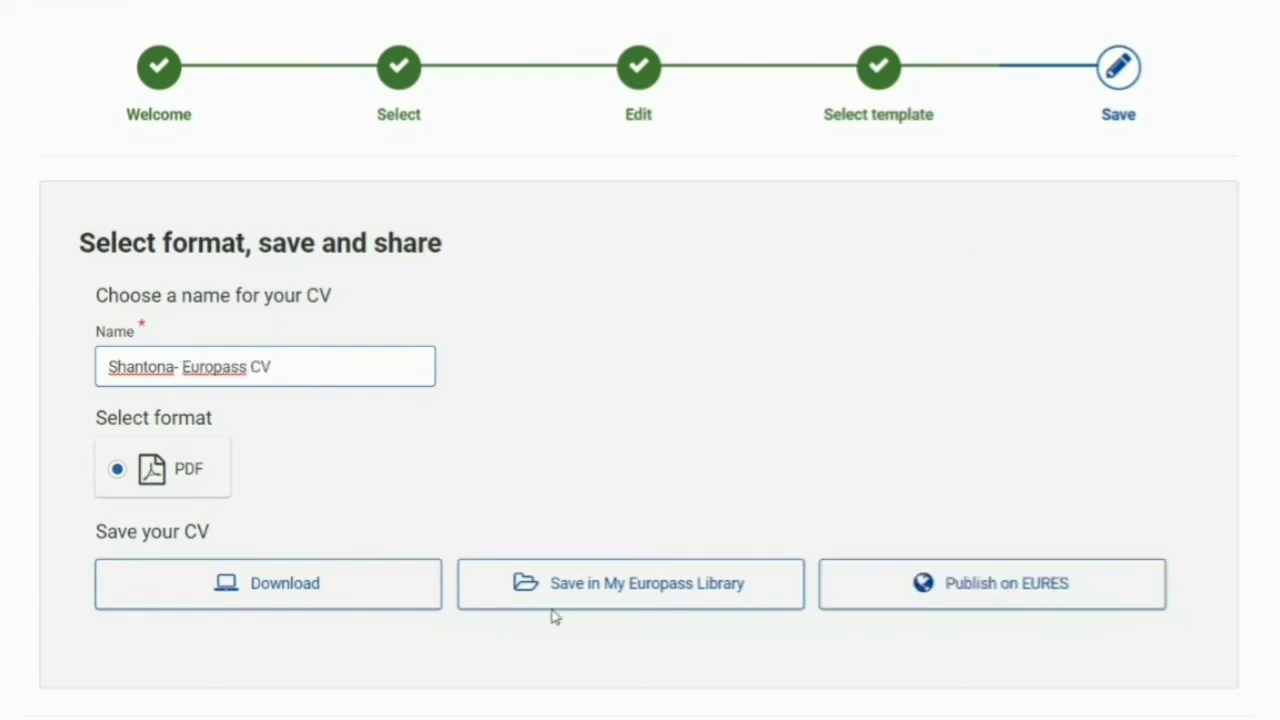
click(623, 600)
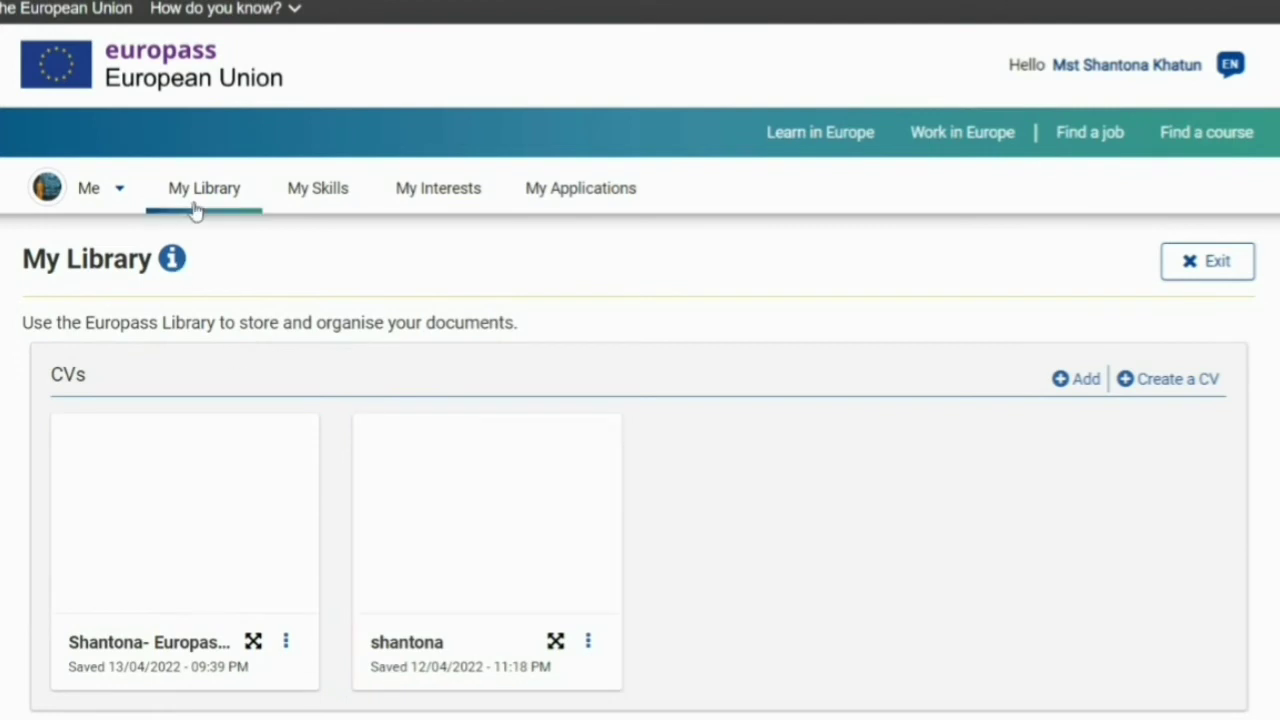
- Go to the My Europass dashboard from the personal pages menu
click(88, 190)
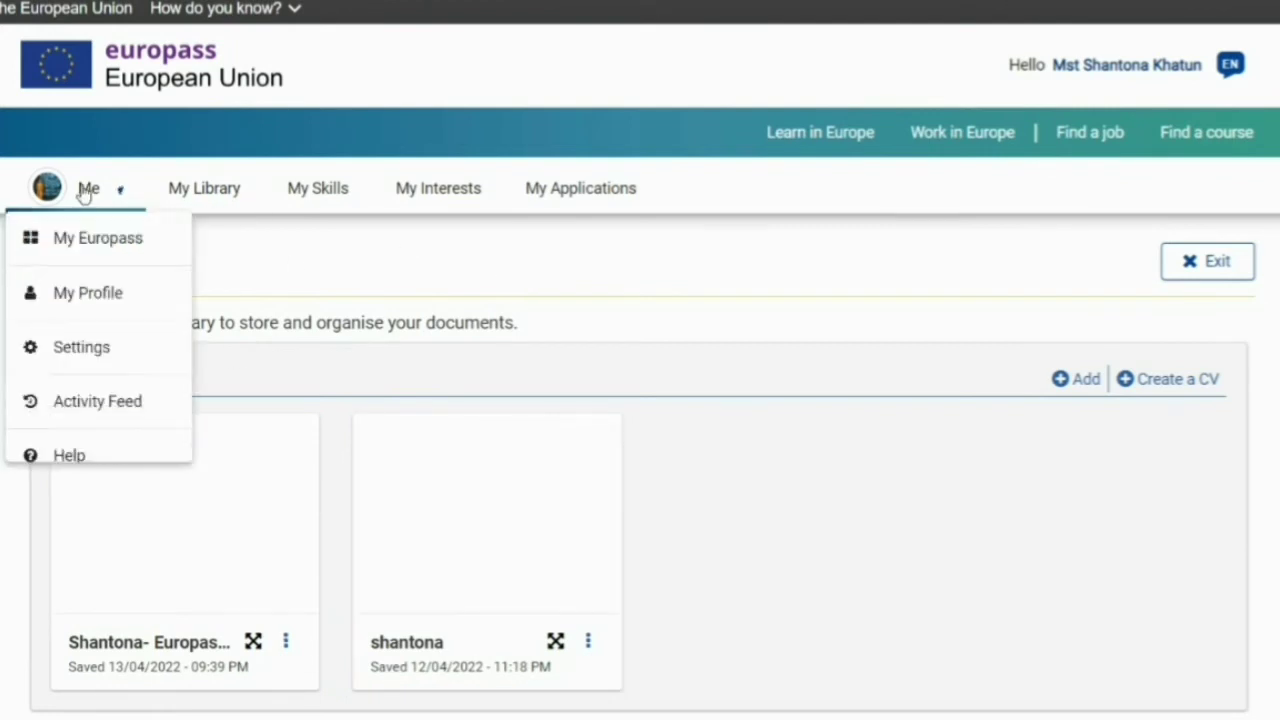
click(111, 241)
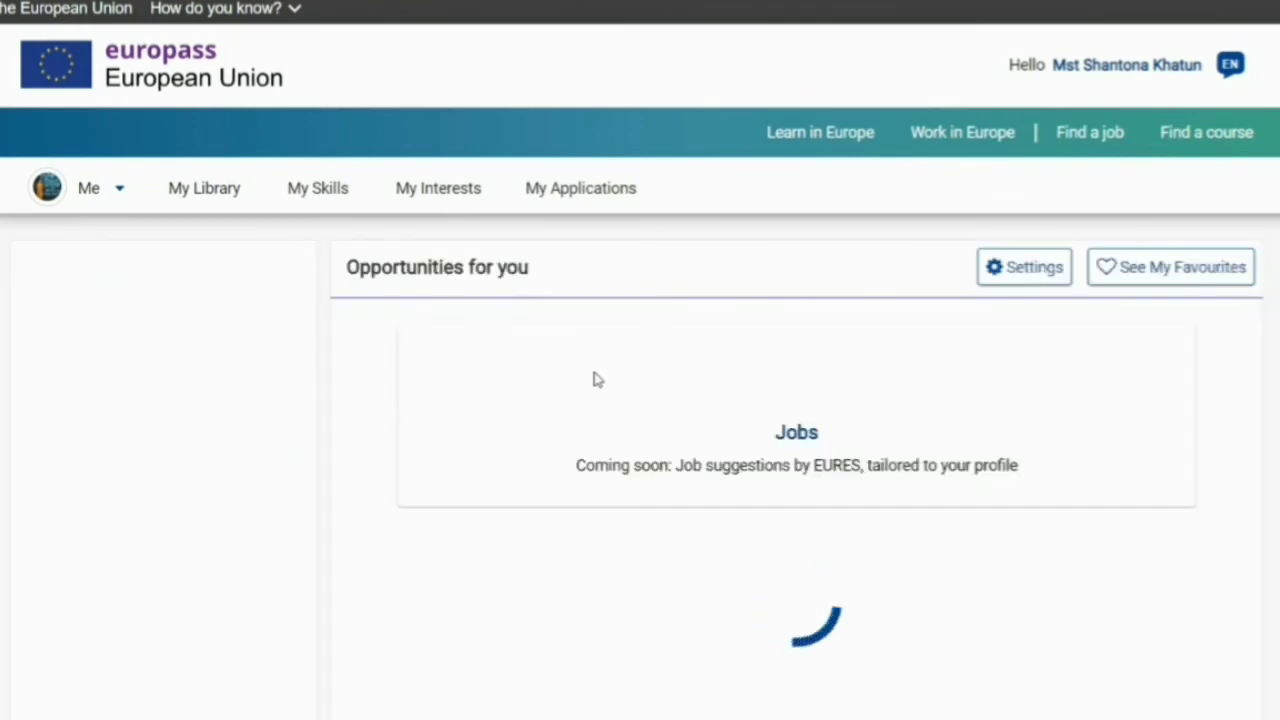
click(94, 190)
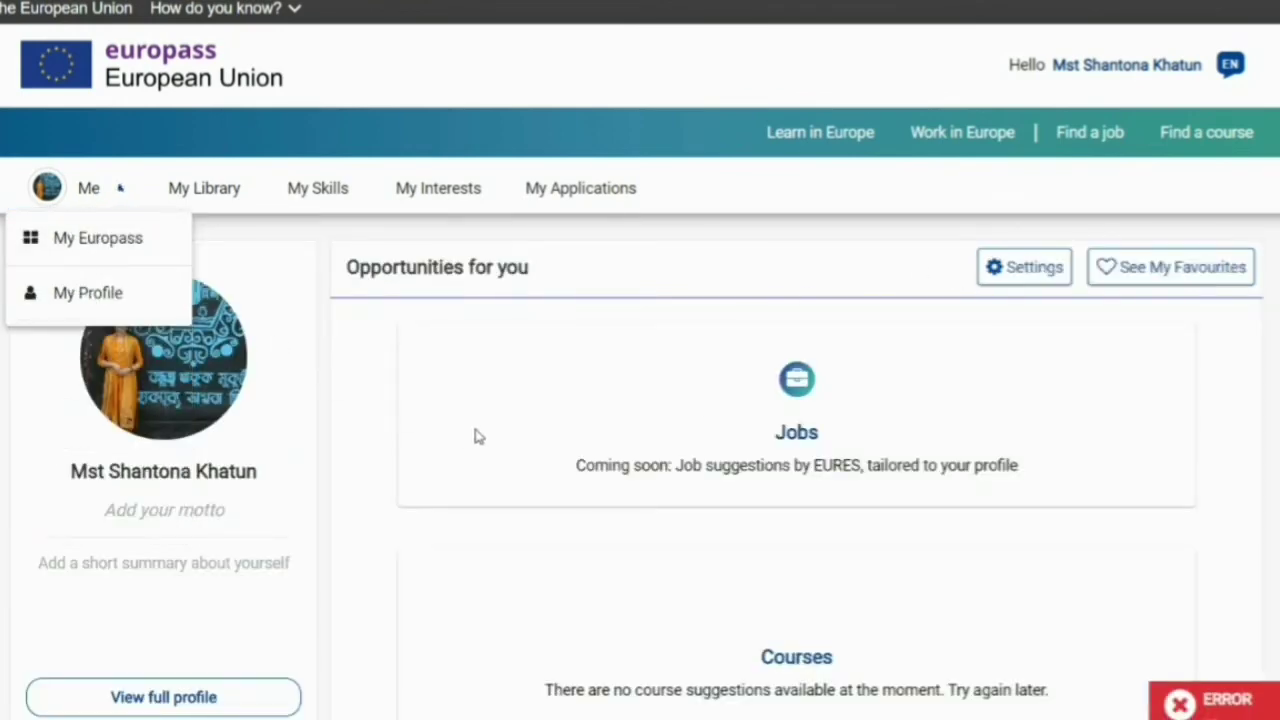
scroll(268, 525, down, 1)
scroll(268, 525, down, 2)
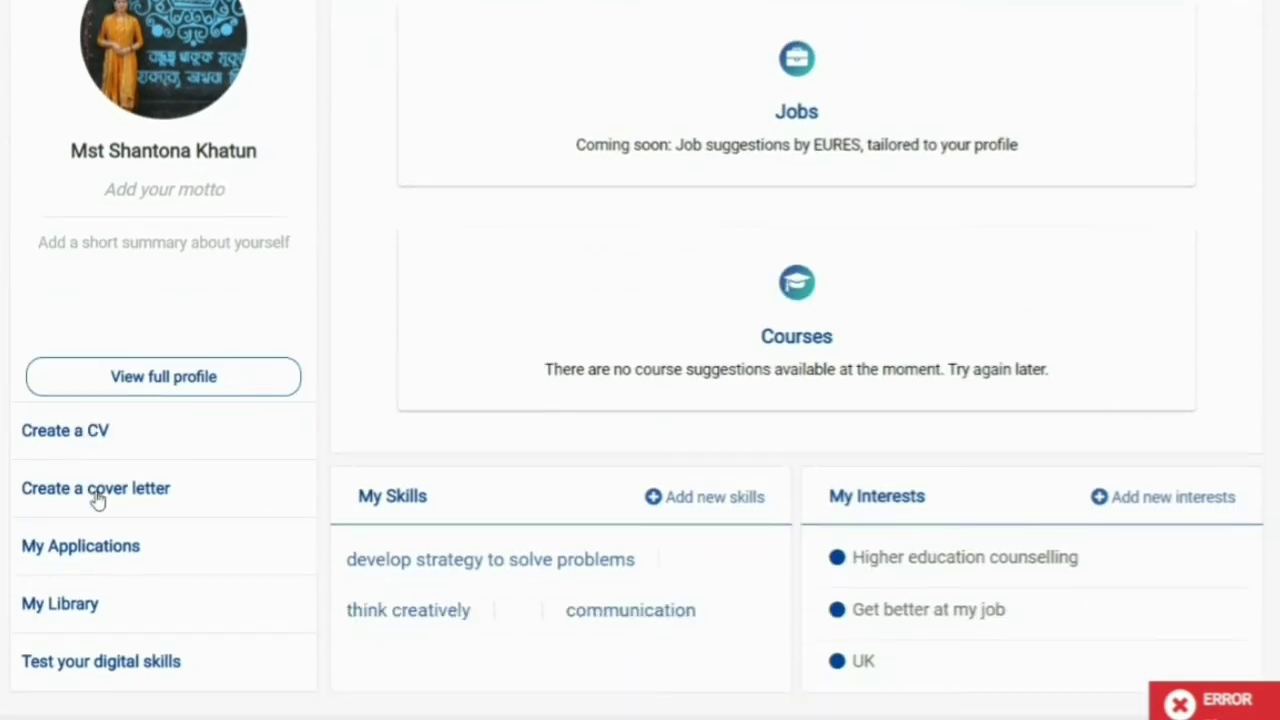
- Start a new CV from the existing profile and review its unticked sections
click(68, 436)
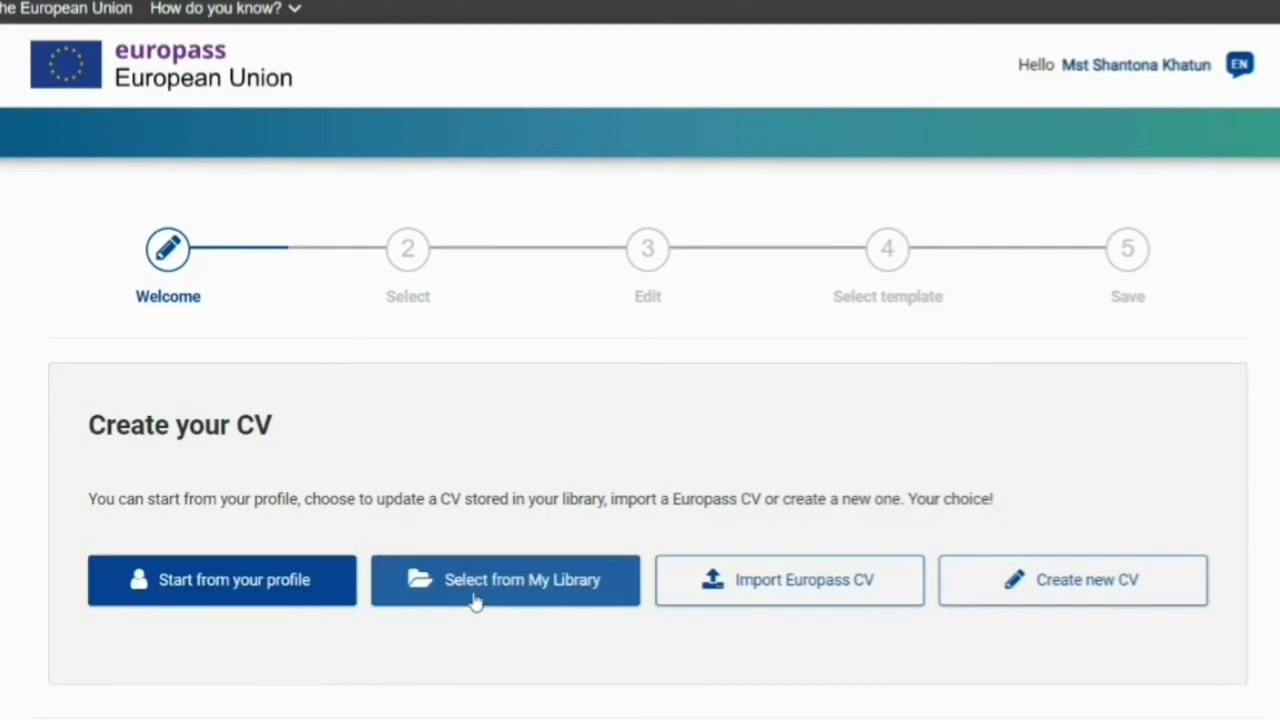
click(286, 587)
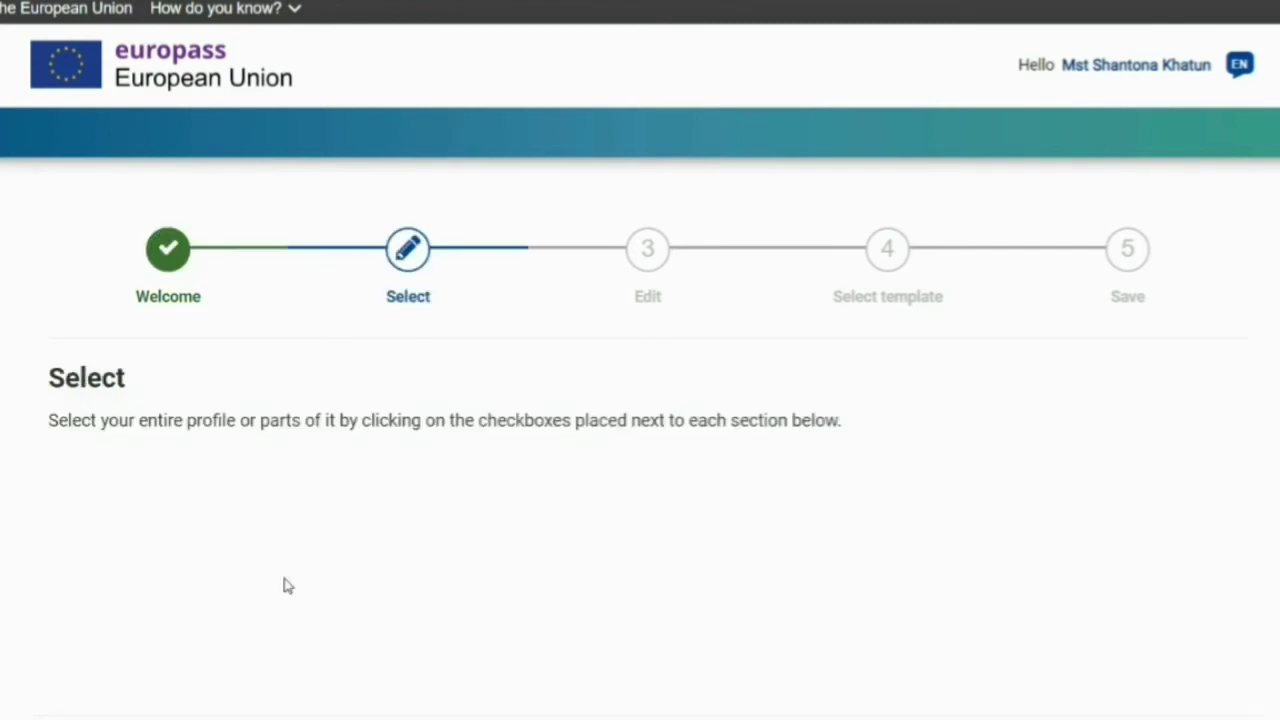
scroll(574, 489, down, 7)
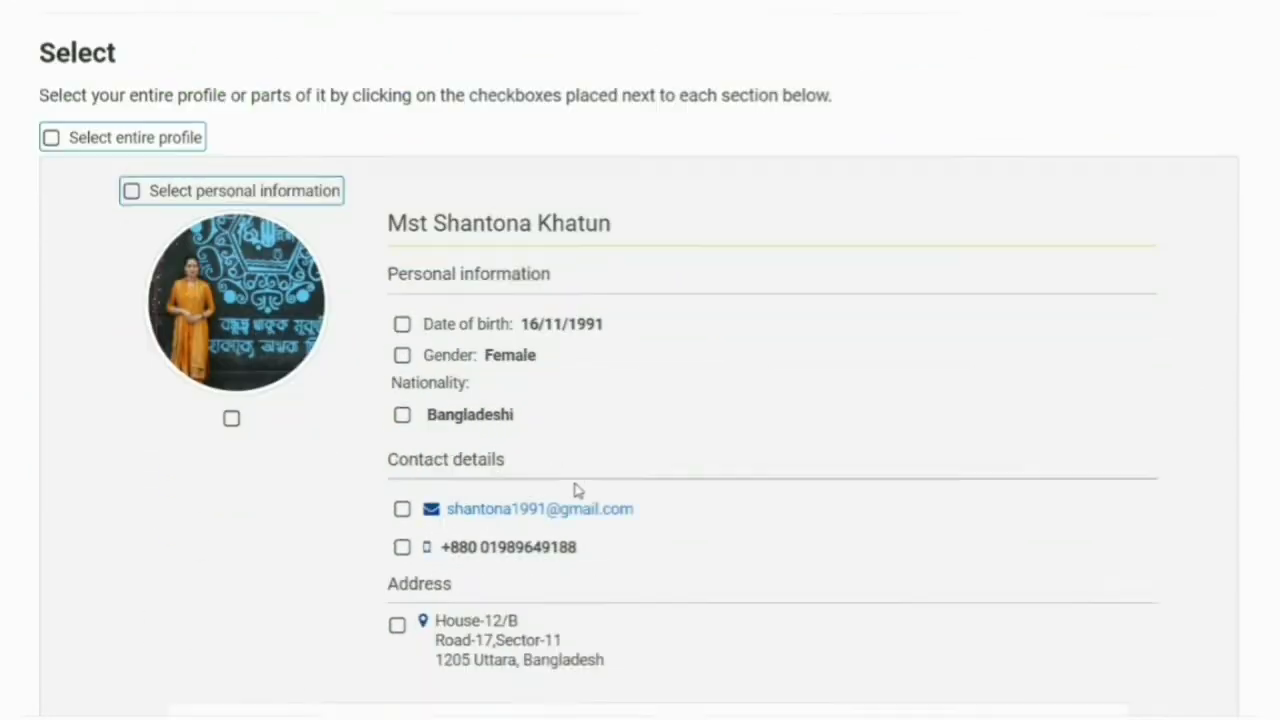
scroll(436, 366, up, 3)
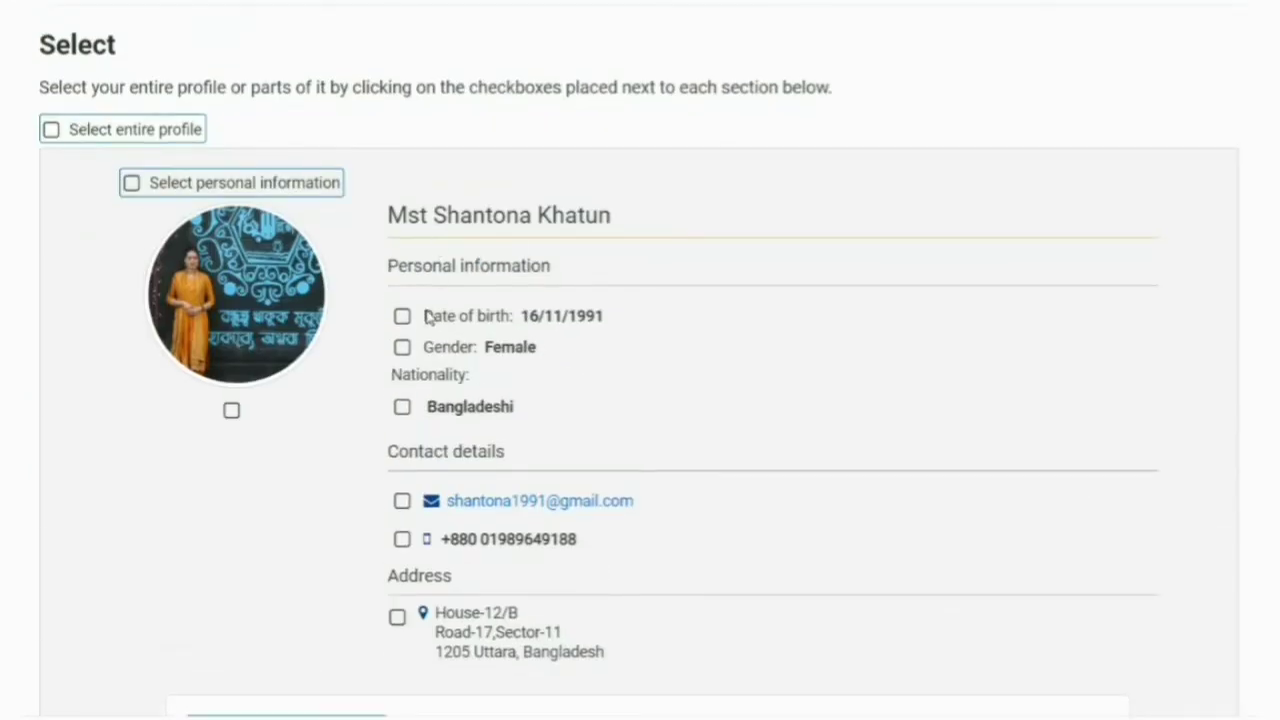
scroll(489, 432, down, 3)
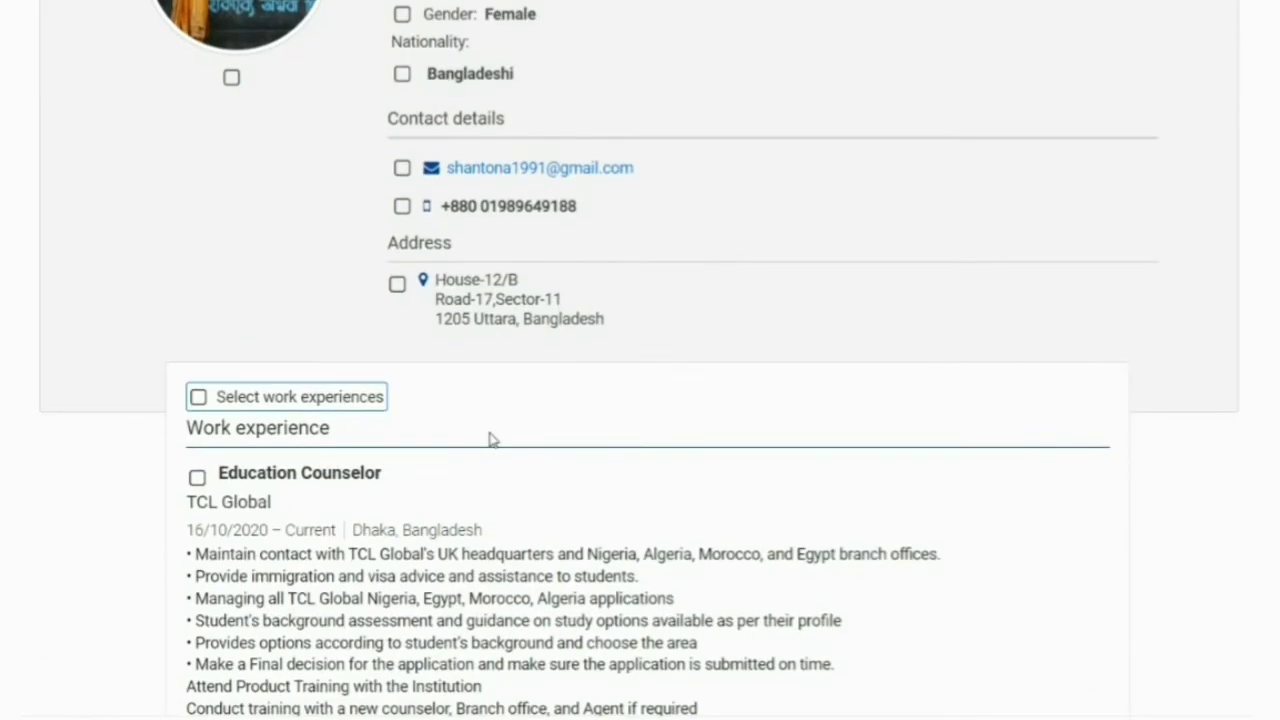
scroll(490, 438, down, 2)
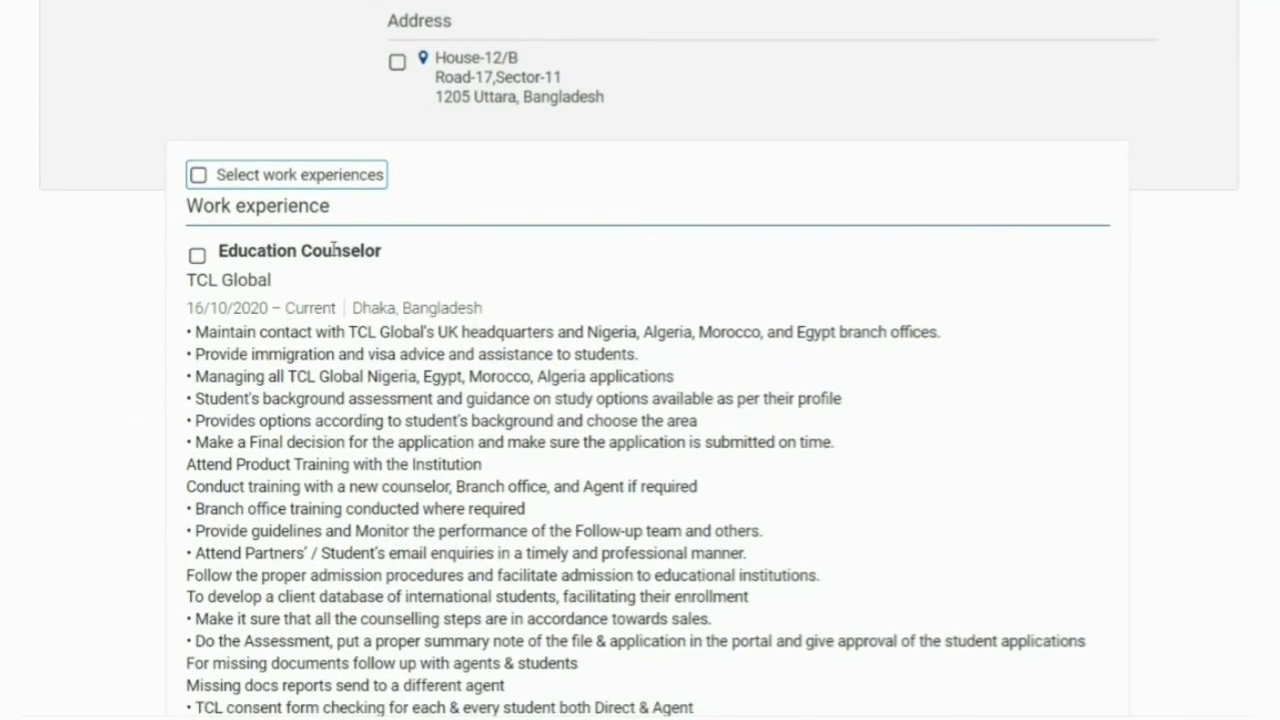
scroll(255, 303, down, 4)
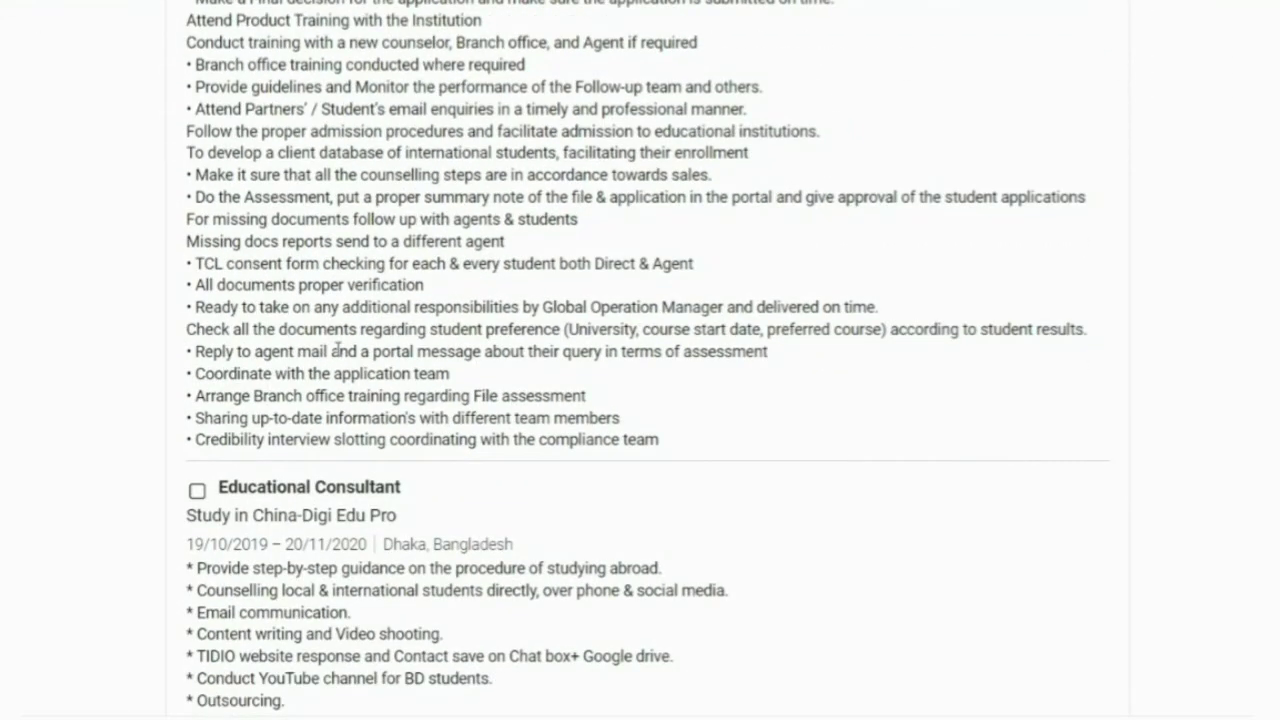
scroll(337, 350, down, 6)
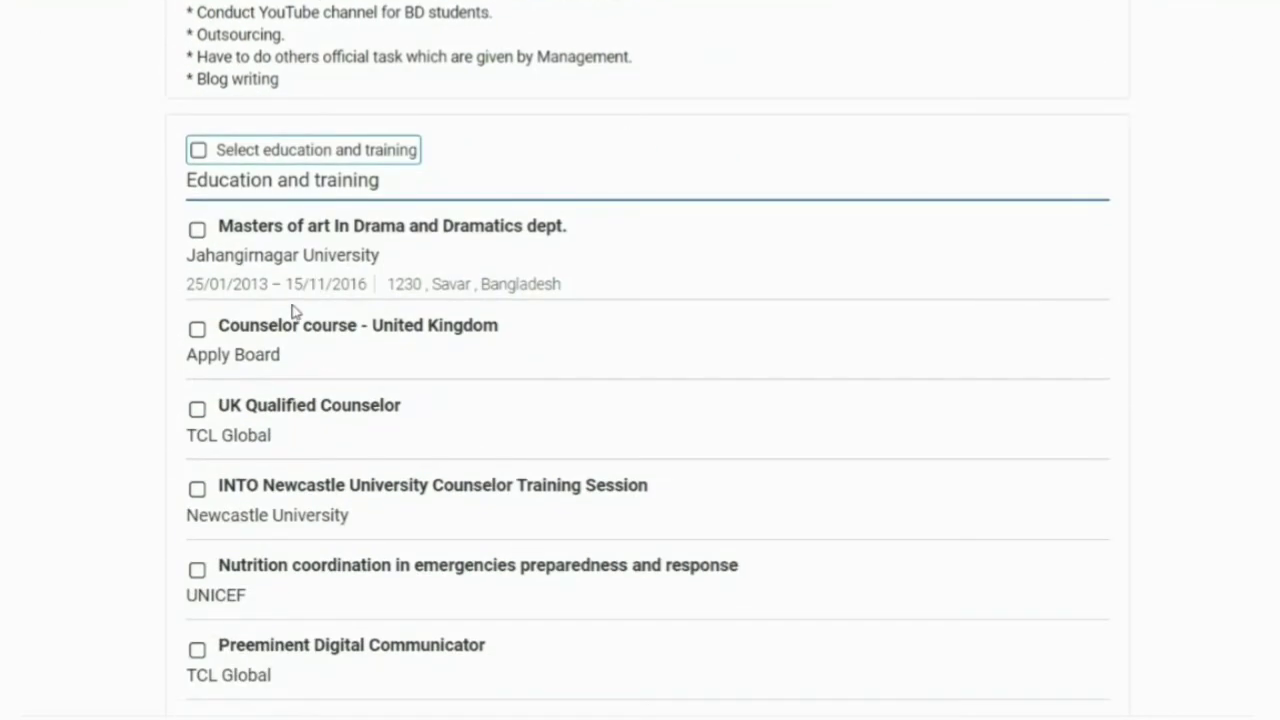
scroll(283, 437, down, 5)
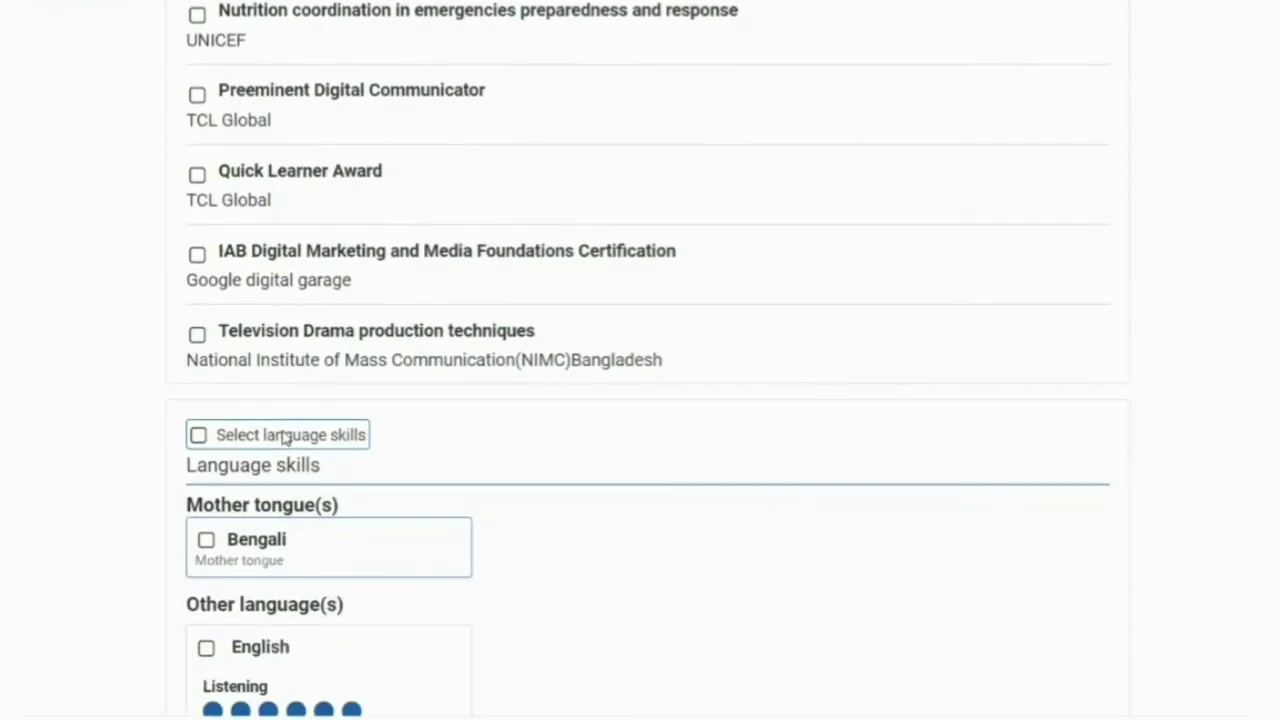
scroll(345, 432, down, 3)
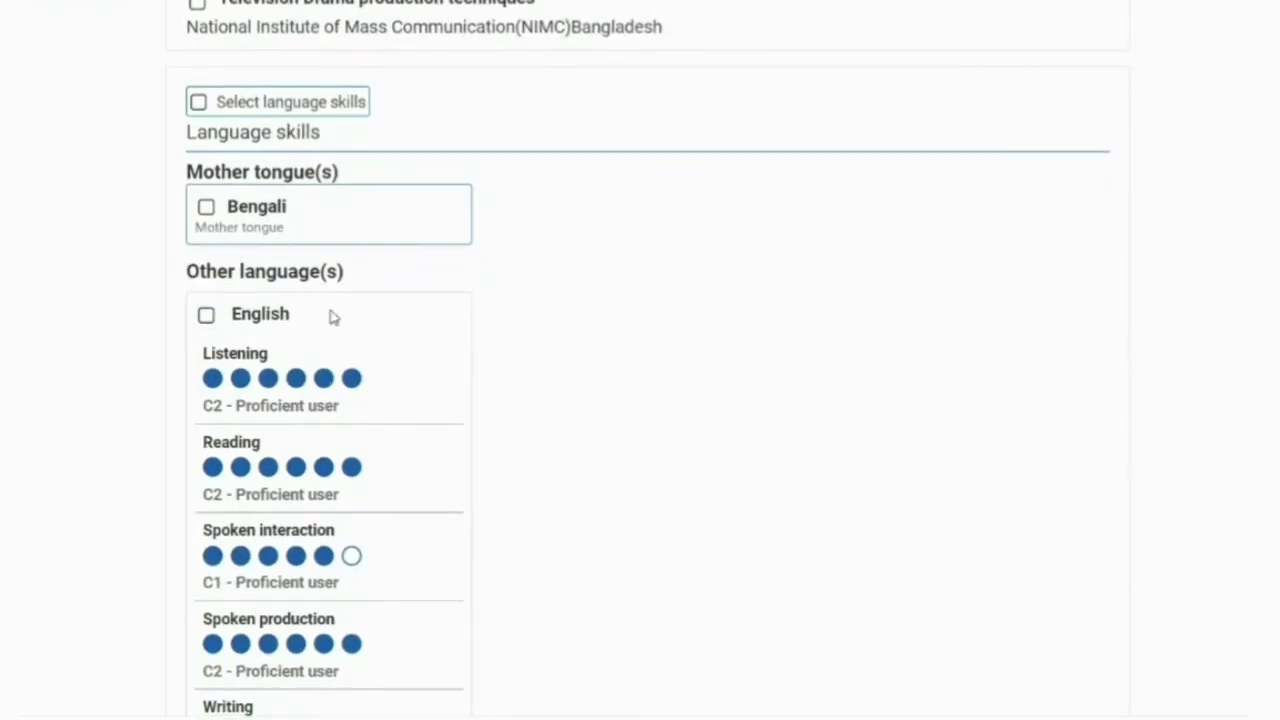
scroll(333, 317, down, 3)
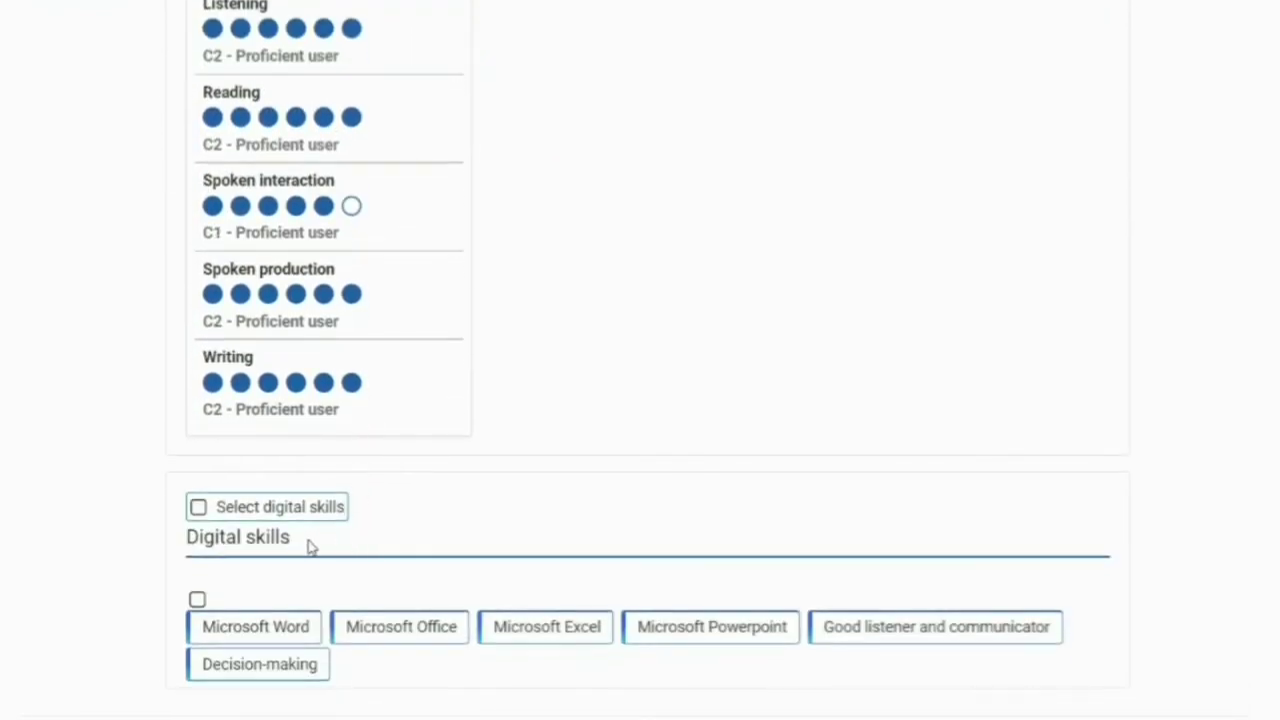
scroll(420, 555, up, 1)
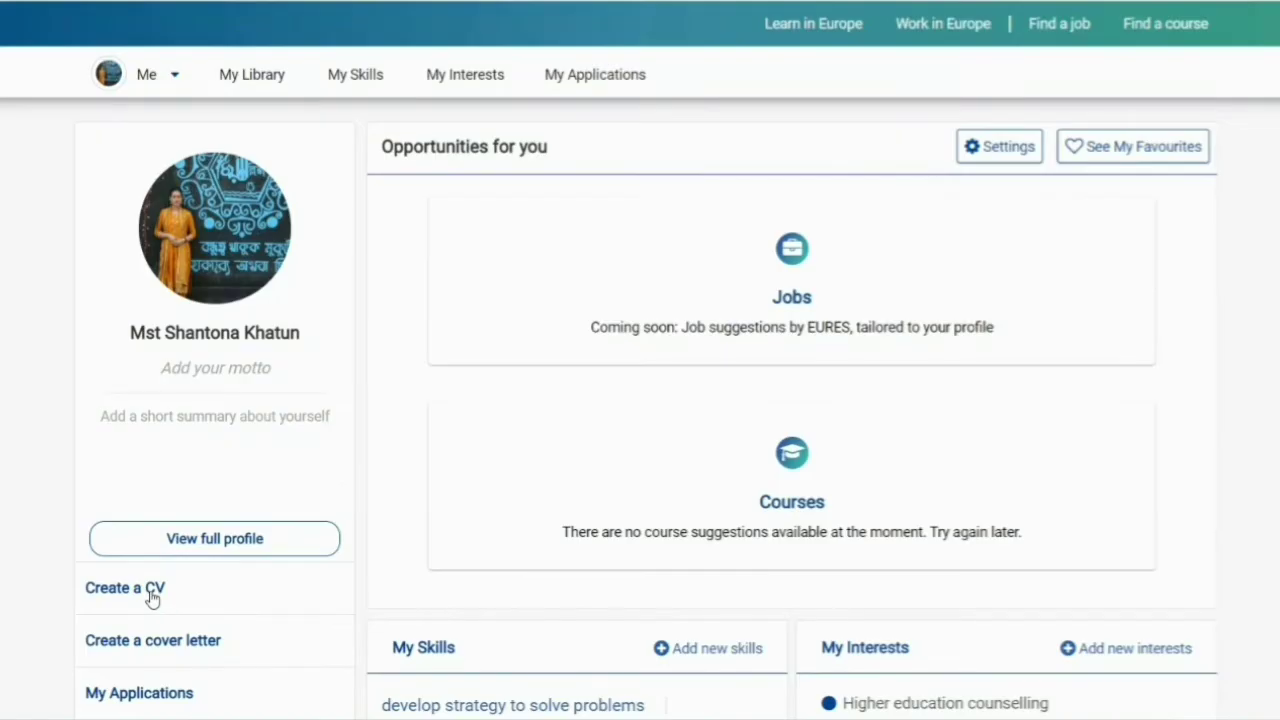
- Restart the CV from the saved profile and tick 'Select entire profile'
click(152, 597)
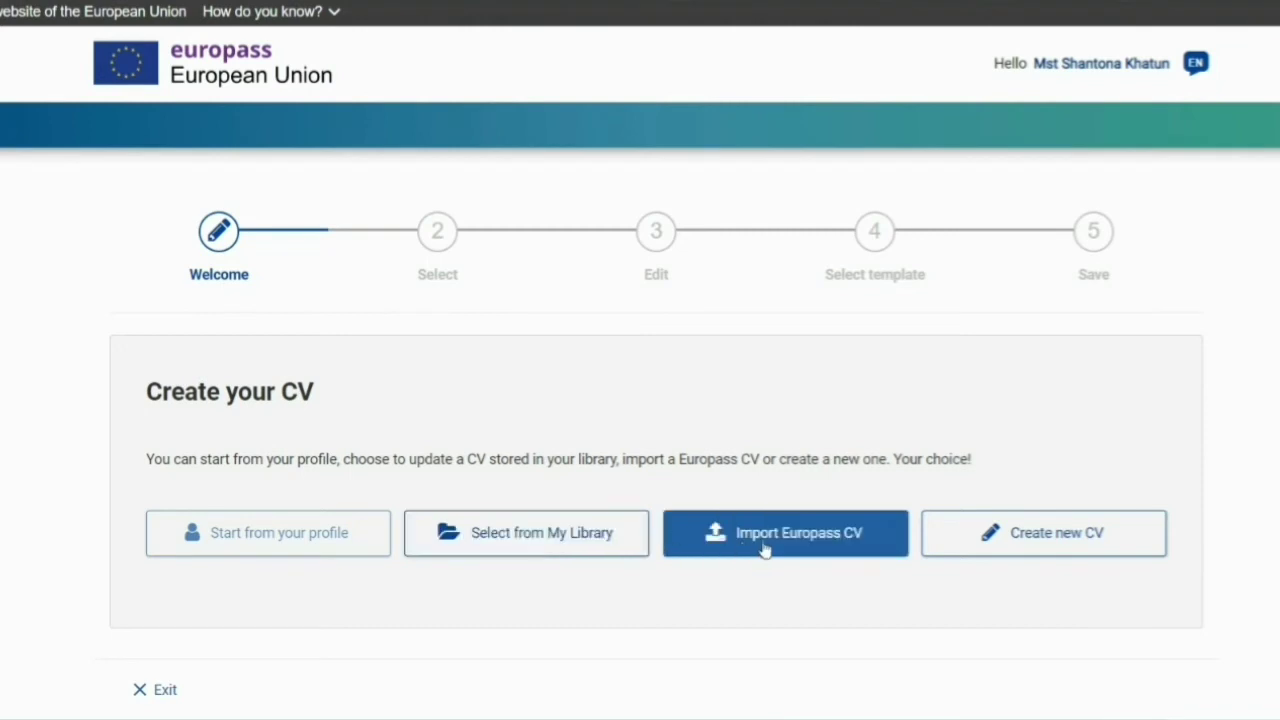
click(277, 540)
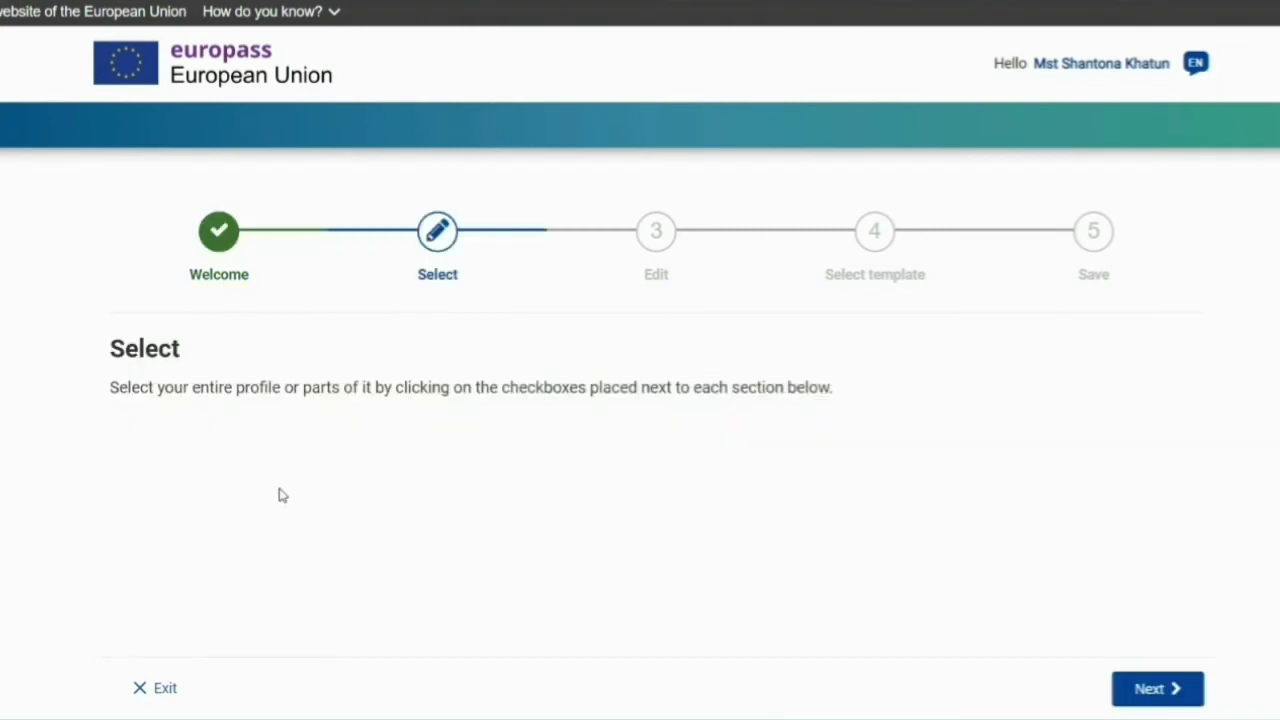
scroll(534, 451, down, 3)
scroll(530, 433, up, 1)
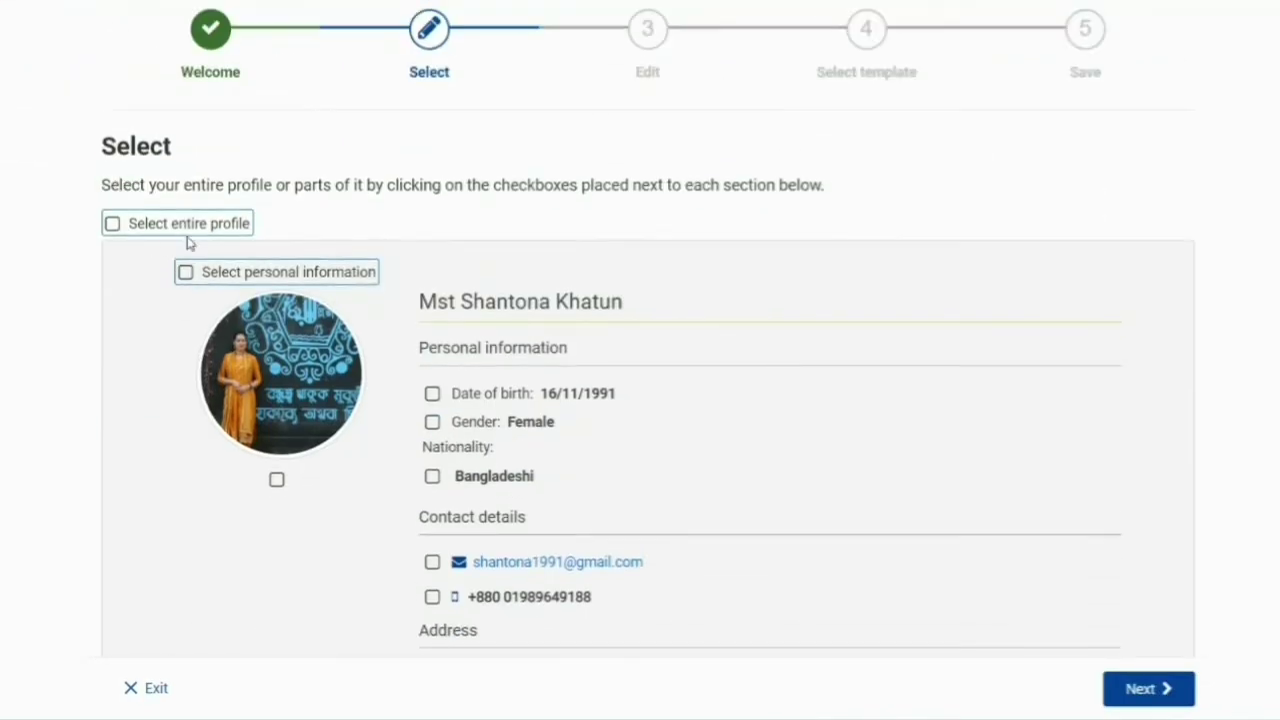
click(111, 225)
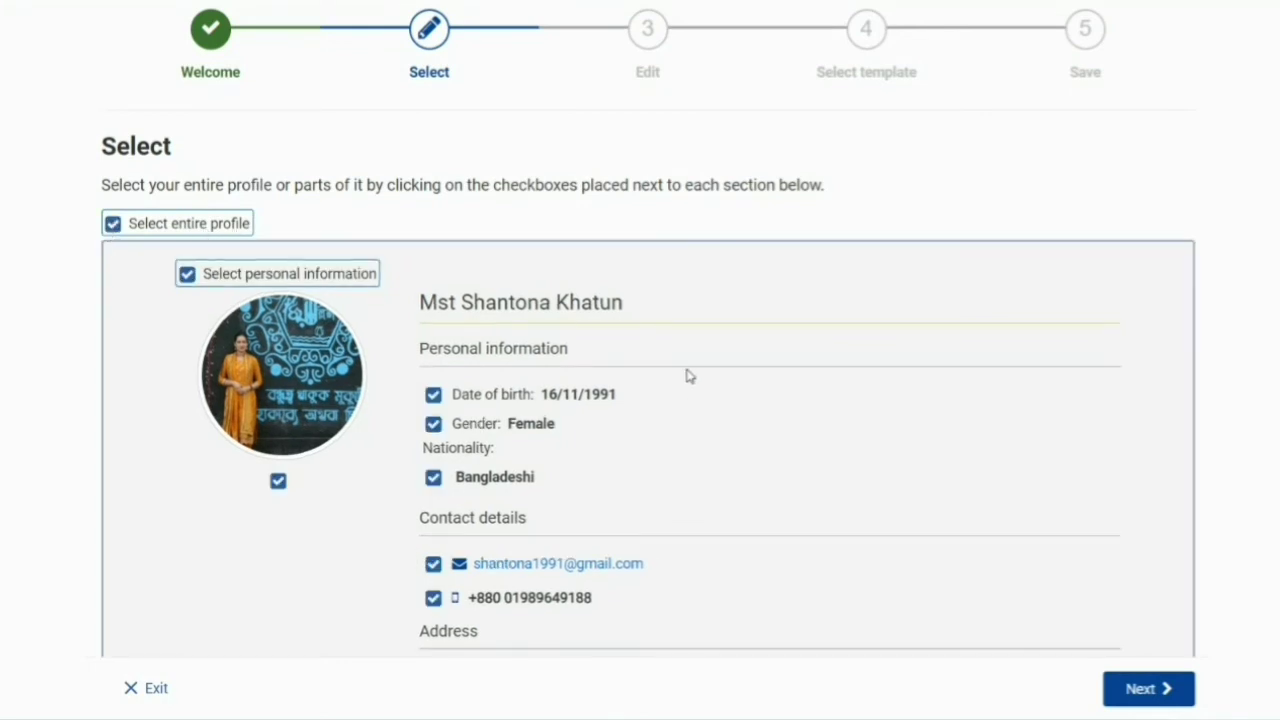
- Check that every profile section is ticked and continue to the Edit step
scroll(687, 376, down, 2)
scroll(609, 218, down, 2)
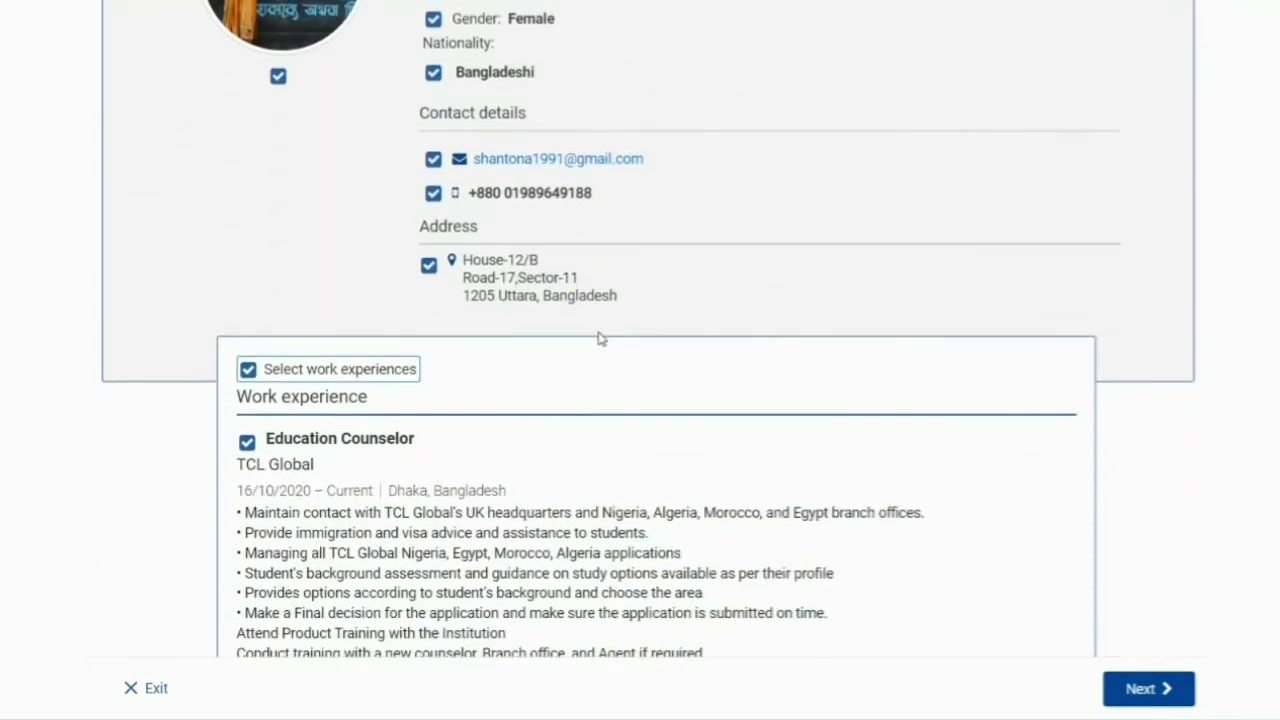
scroll(357, 335, down, 8)
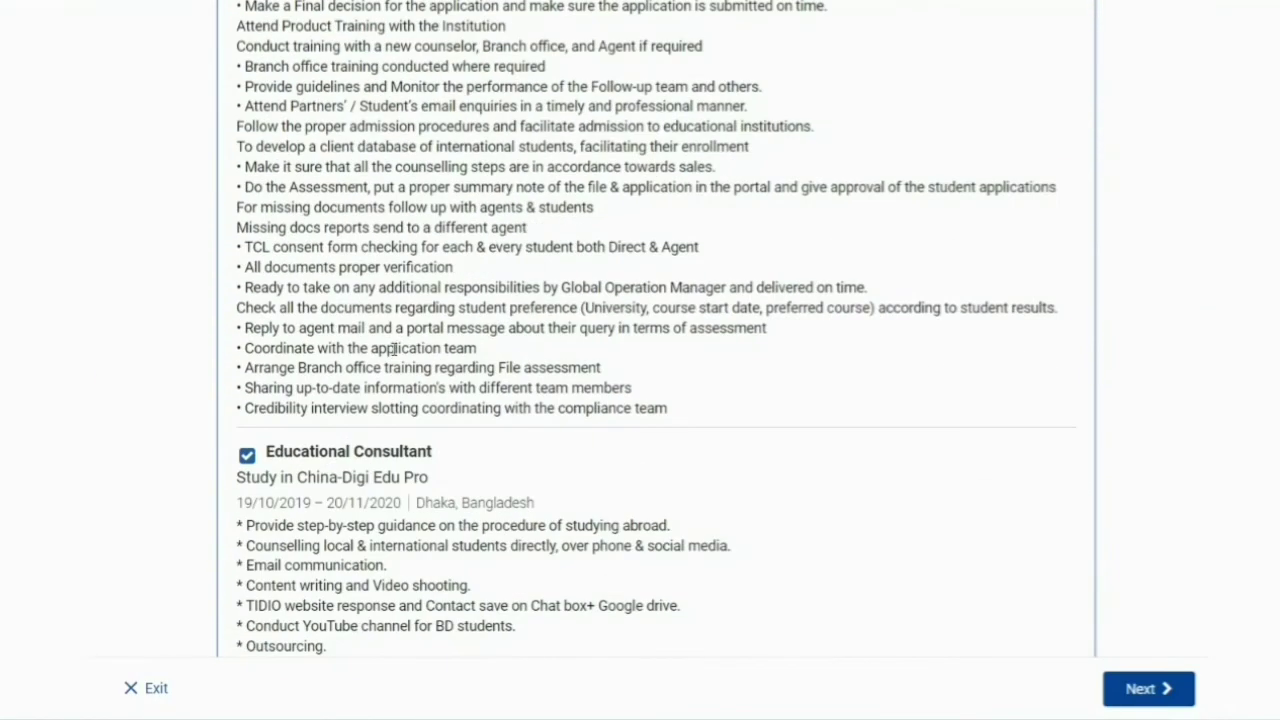
scroll(395, 345, up, 5)
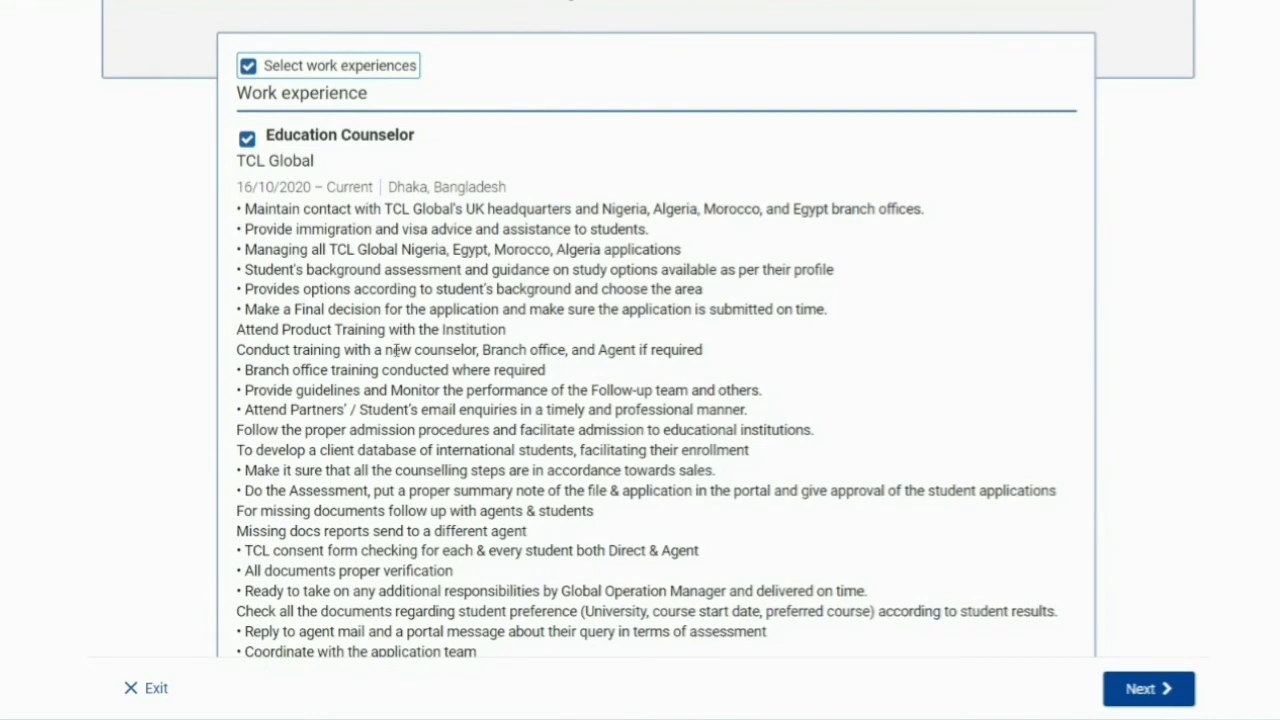
scroll(385, 322, down, 2)
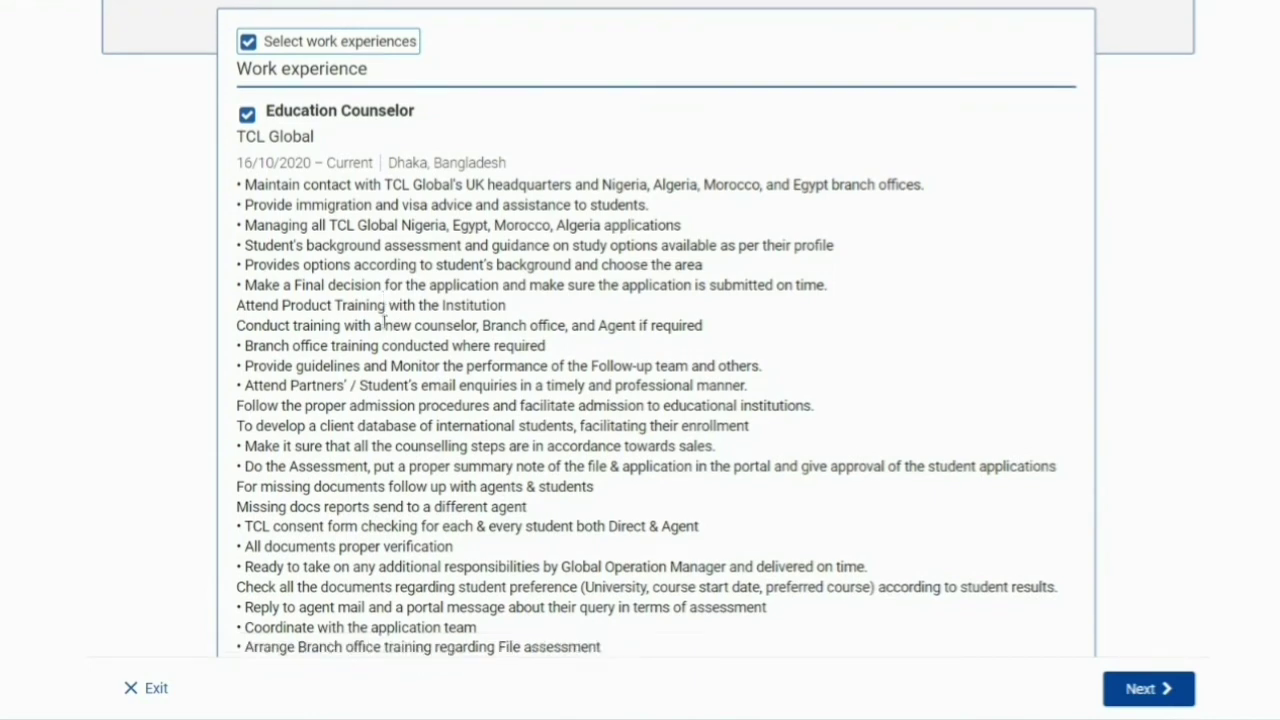
scroll(385, 322, down, 3)
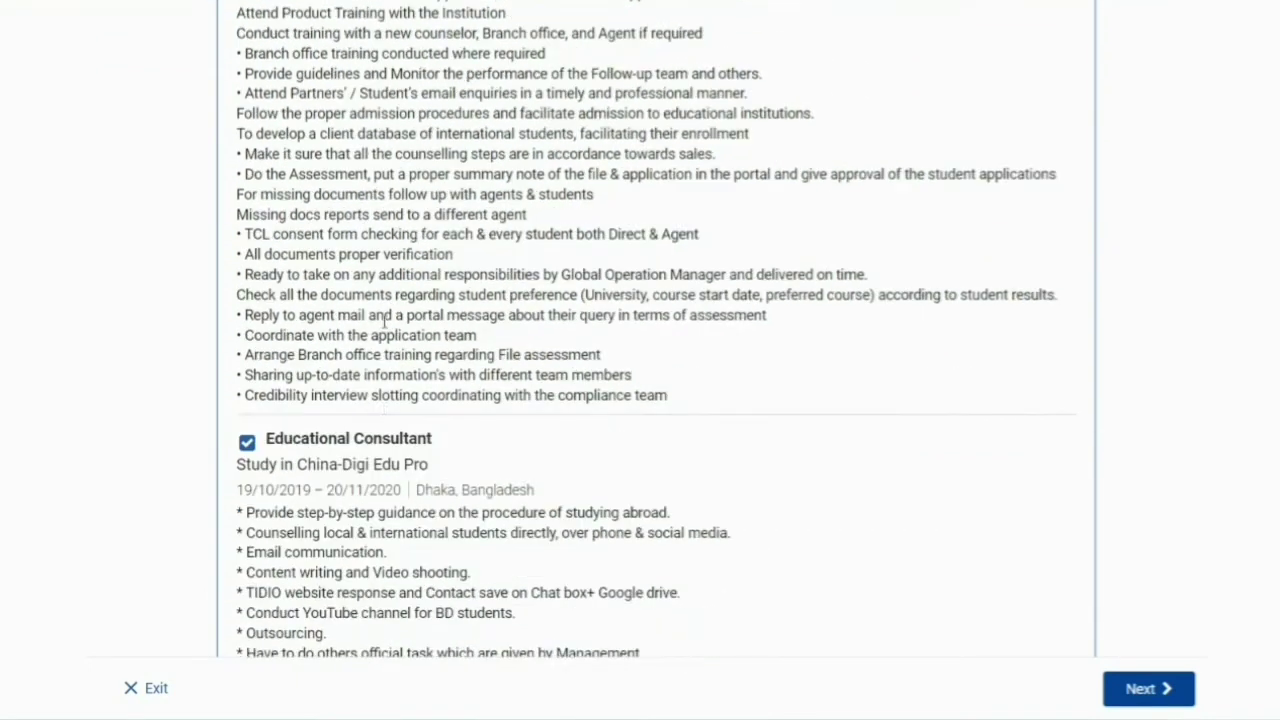
scroll(270, 305, down, 2)
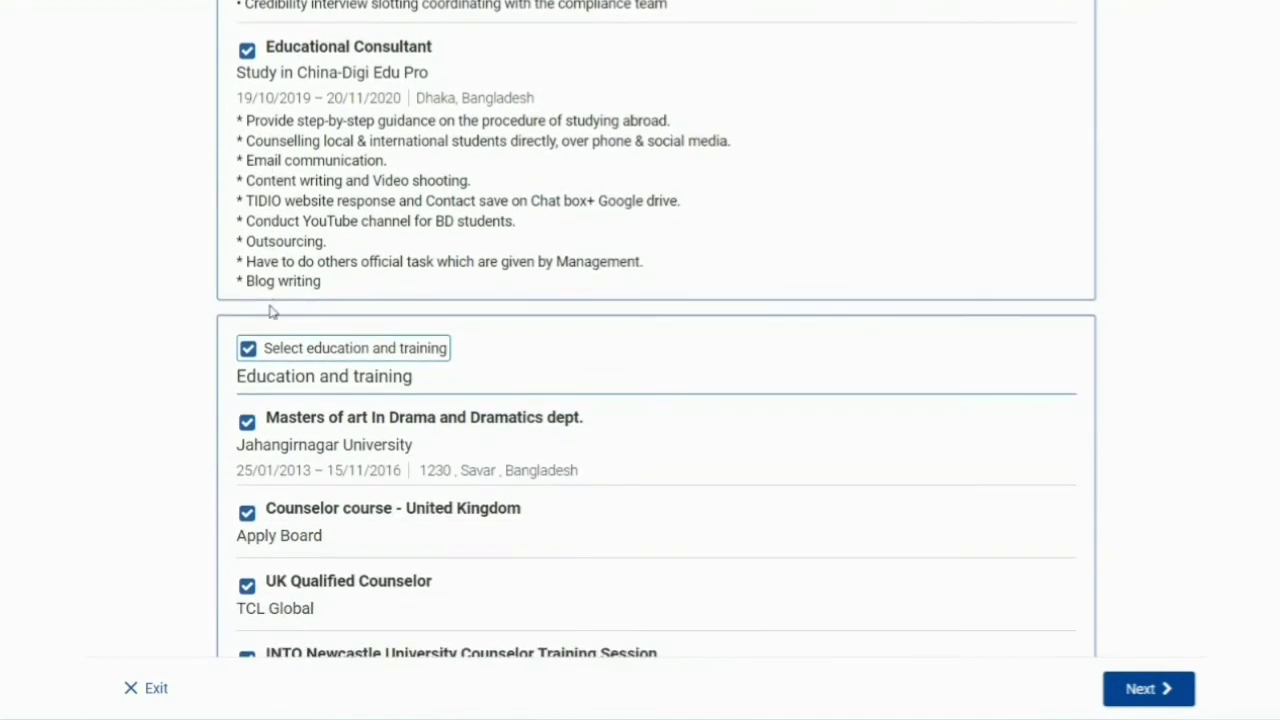
scroll(272, 312, down, 3)
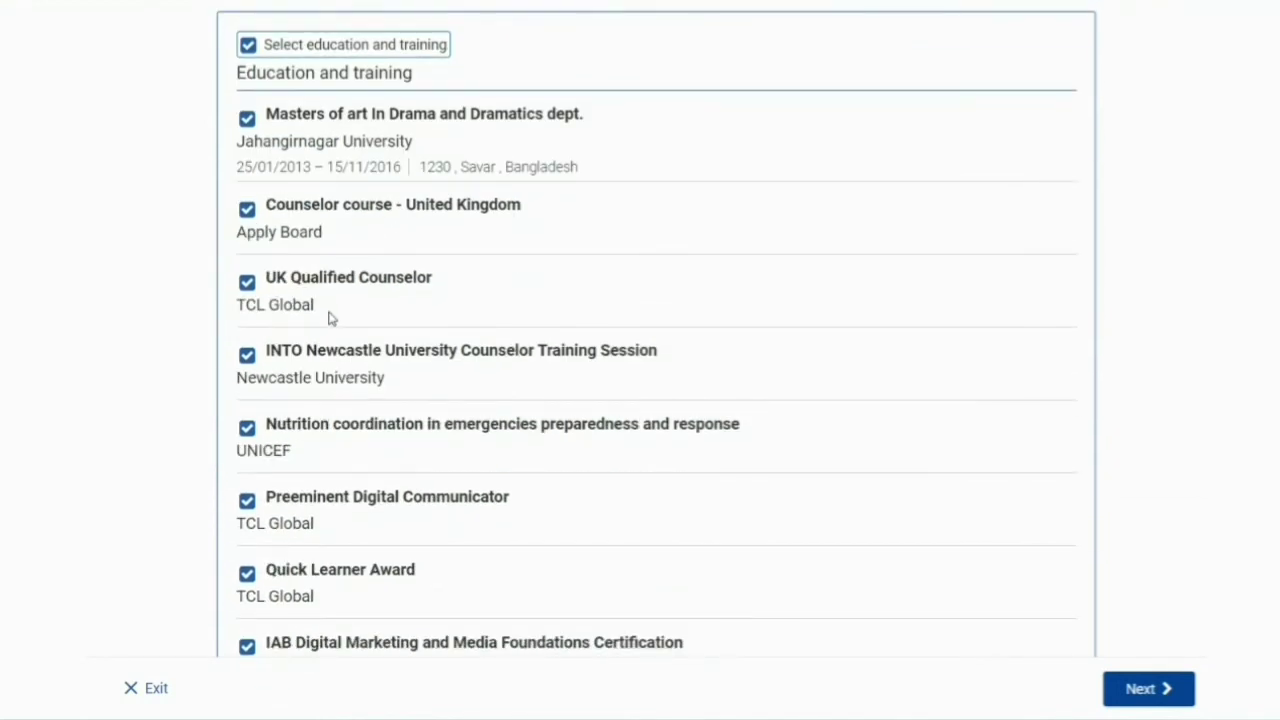
scroll(332, 317, down, 3)
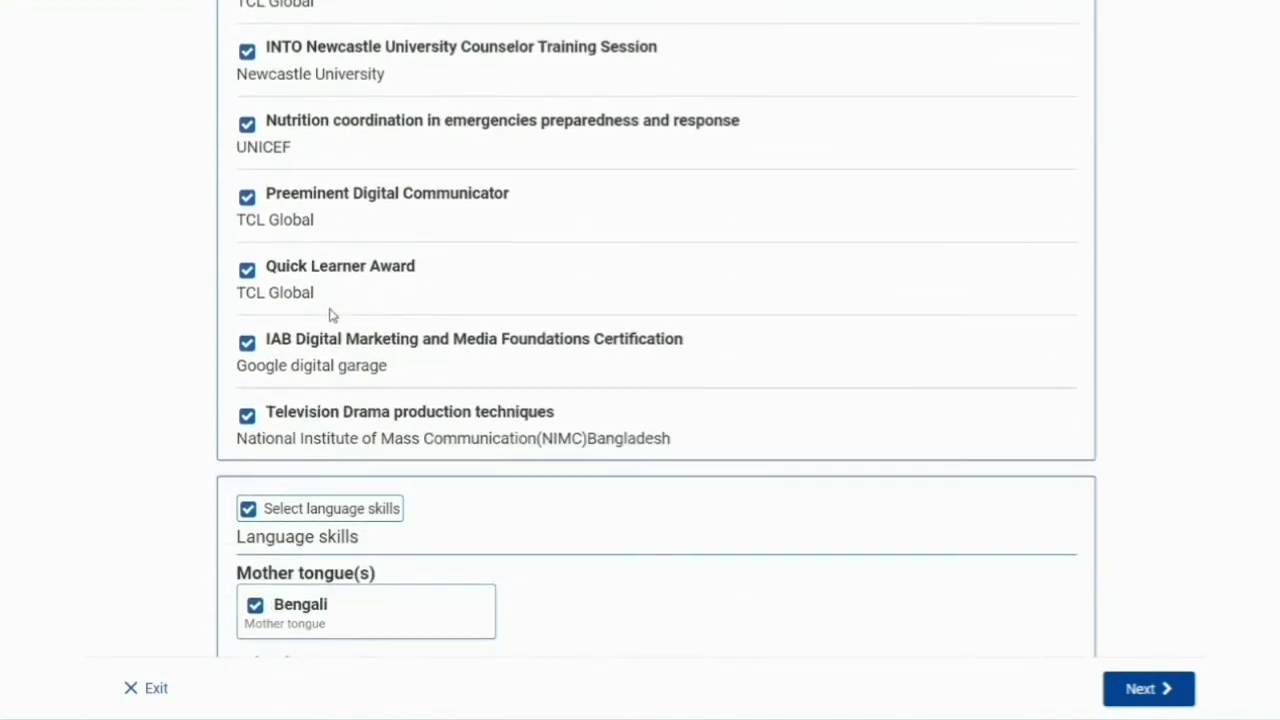
scroll(357, 464, down, 1)
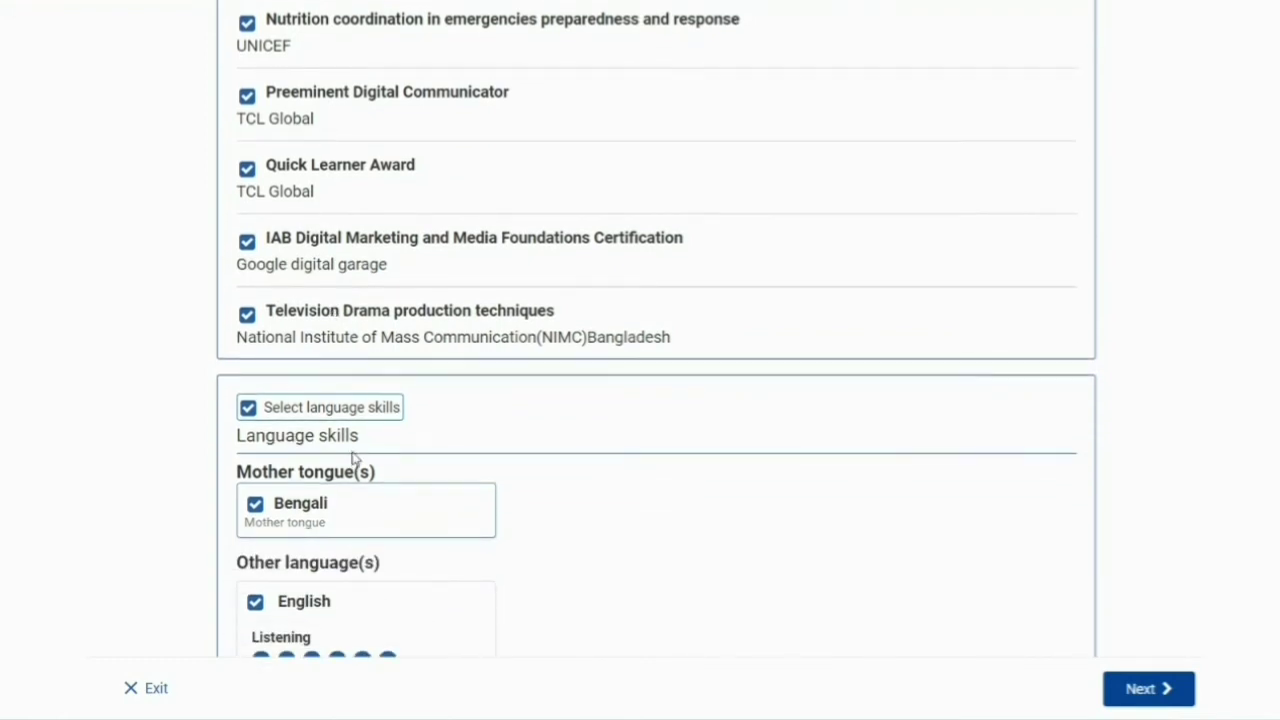
scroll(354, 460, down, 6)
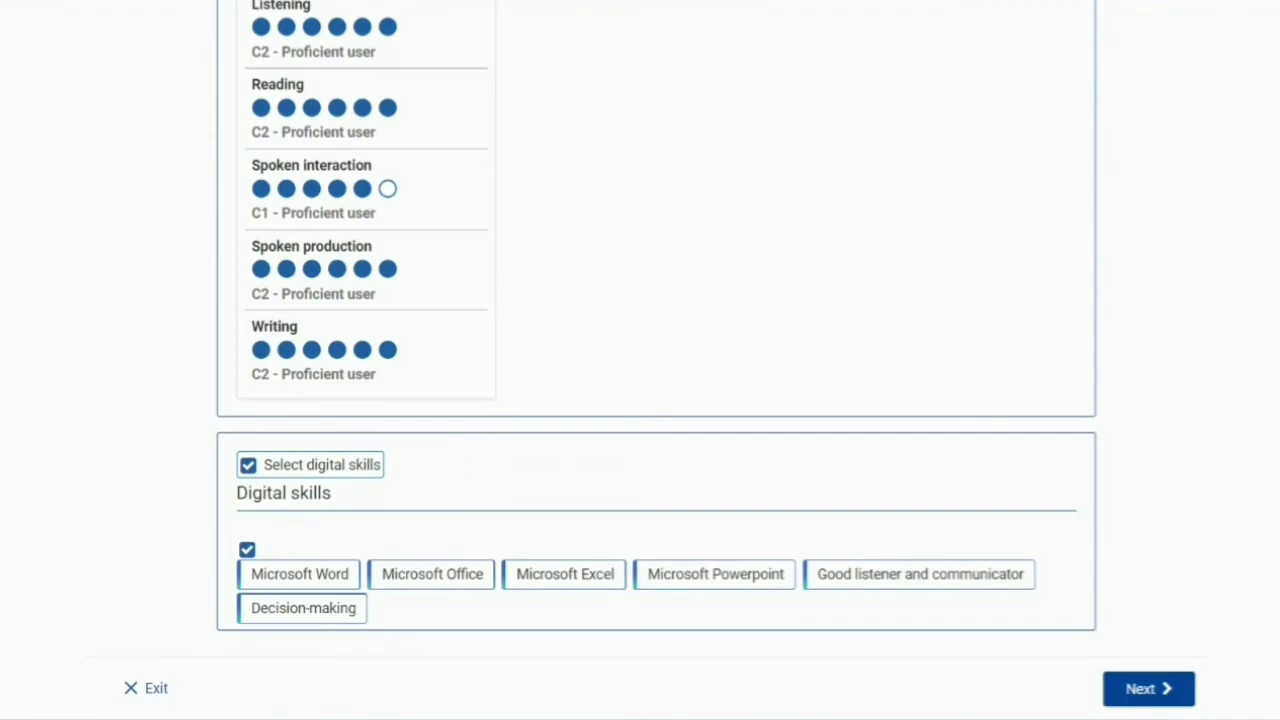
click(1148, 690)
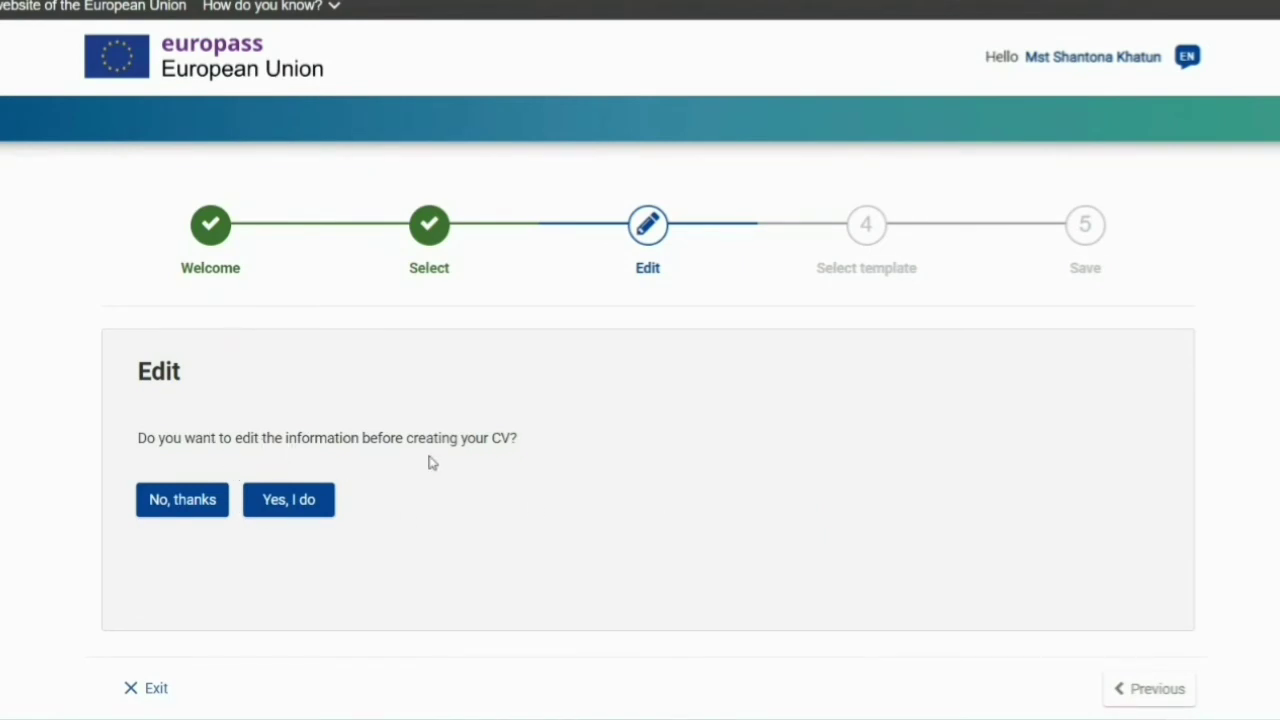
- Skip editing, look over the CV's template preview, and continue to the Save step
click(189, 502)
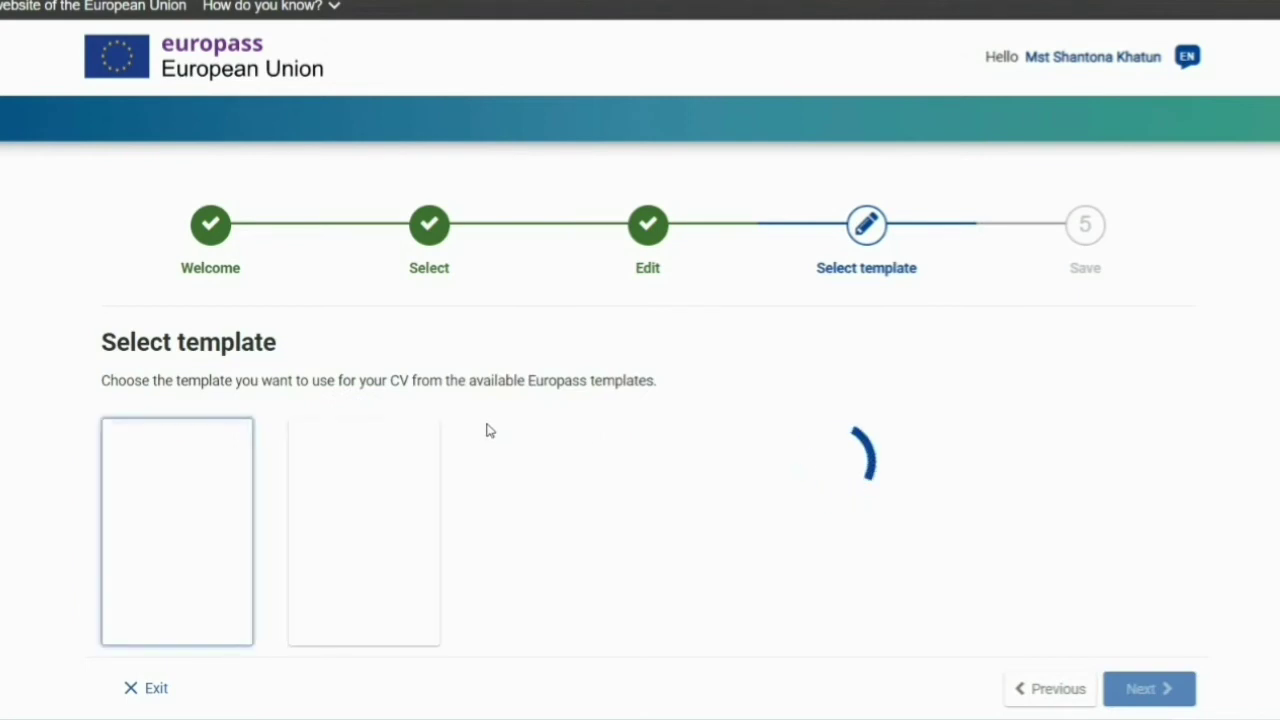
scroll(486, 429, down, 3)
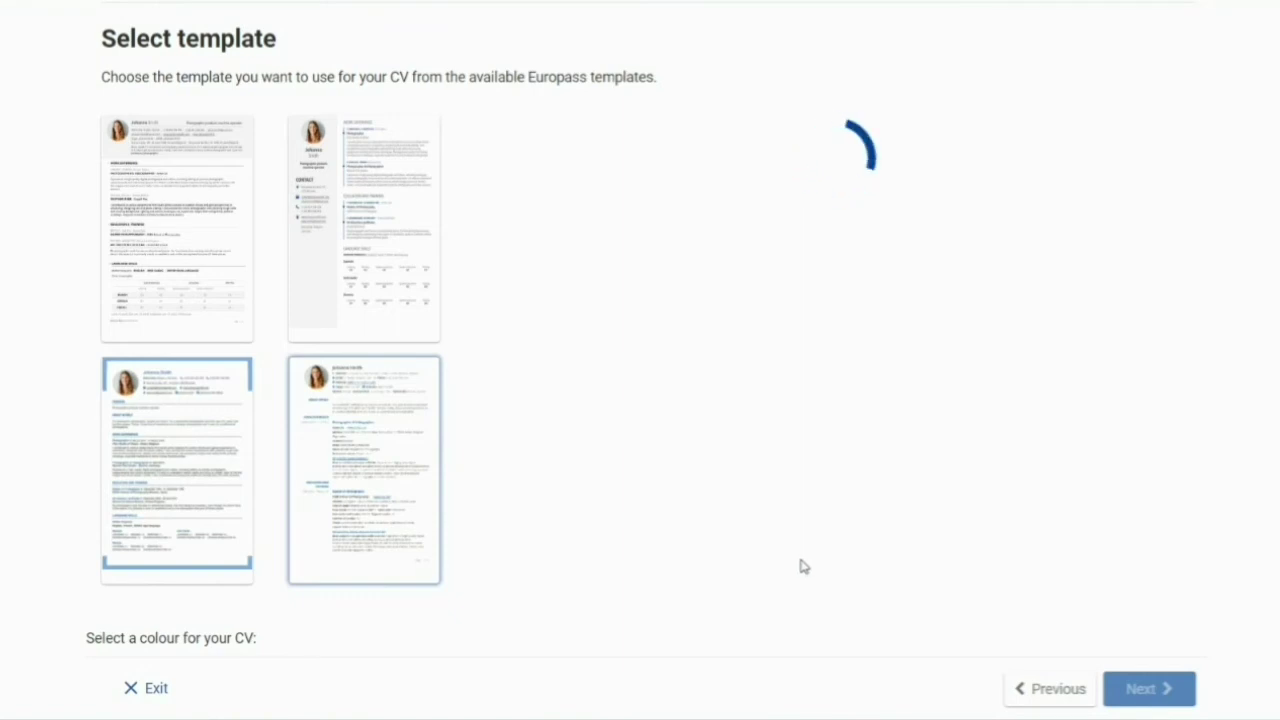
scroll(823, 543, up, 2)
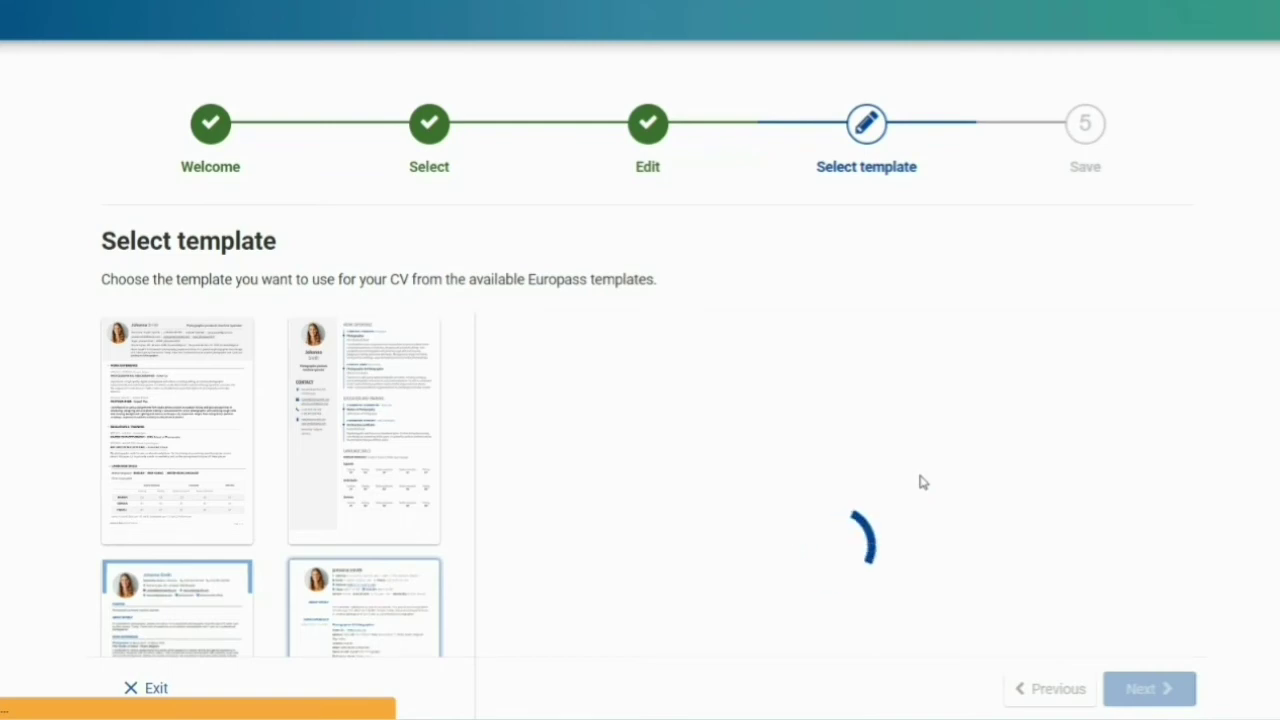
scroll(922, 482, down, 1)
scroll(922, 482, down, 3)
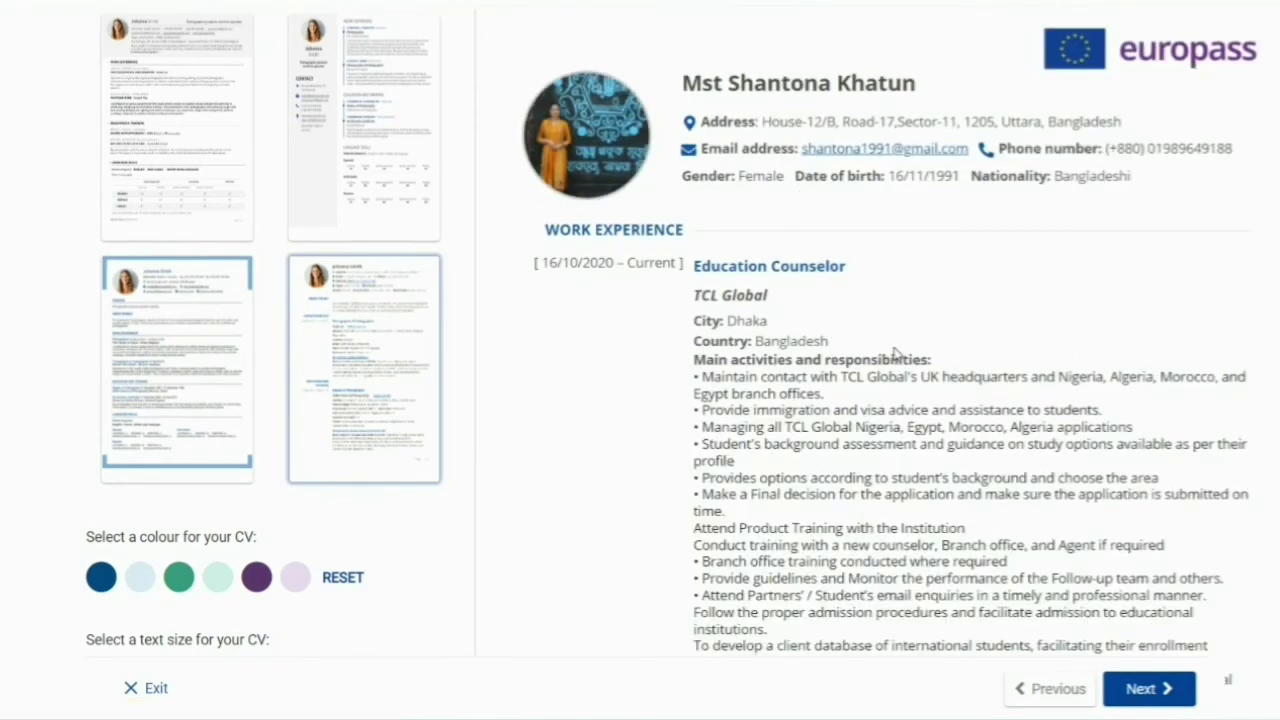
scroll(900, 420, down, 7)
scroll(858, 434, down, 9)
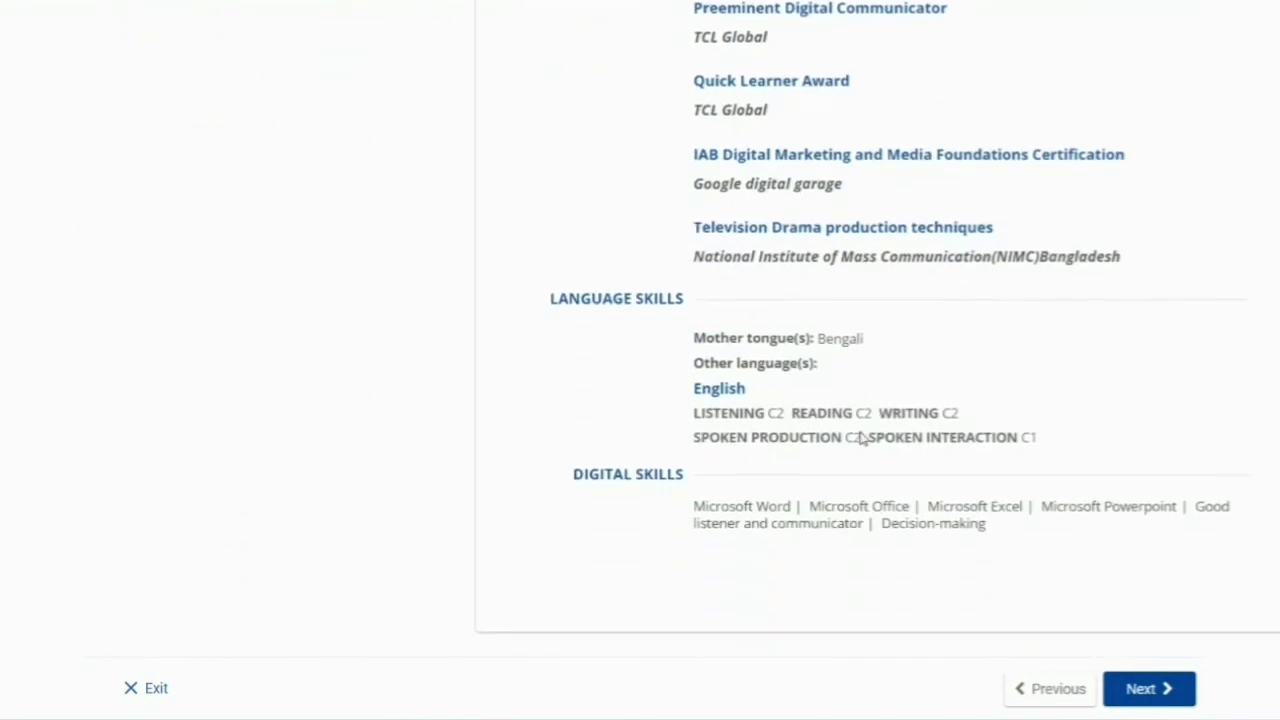
click(1146, 692)
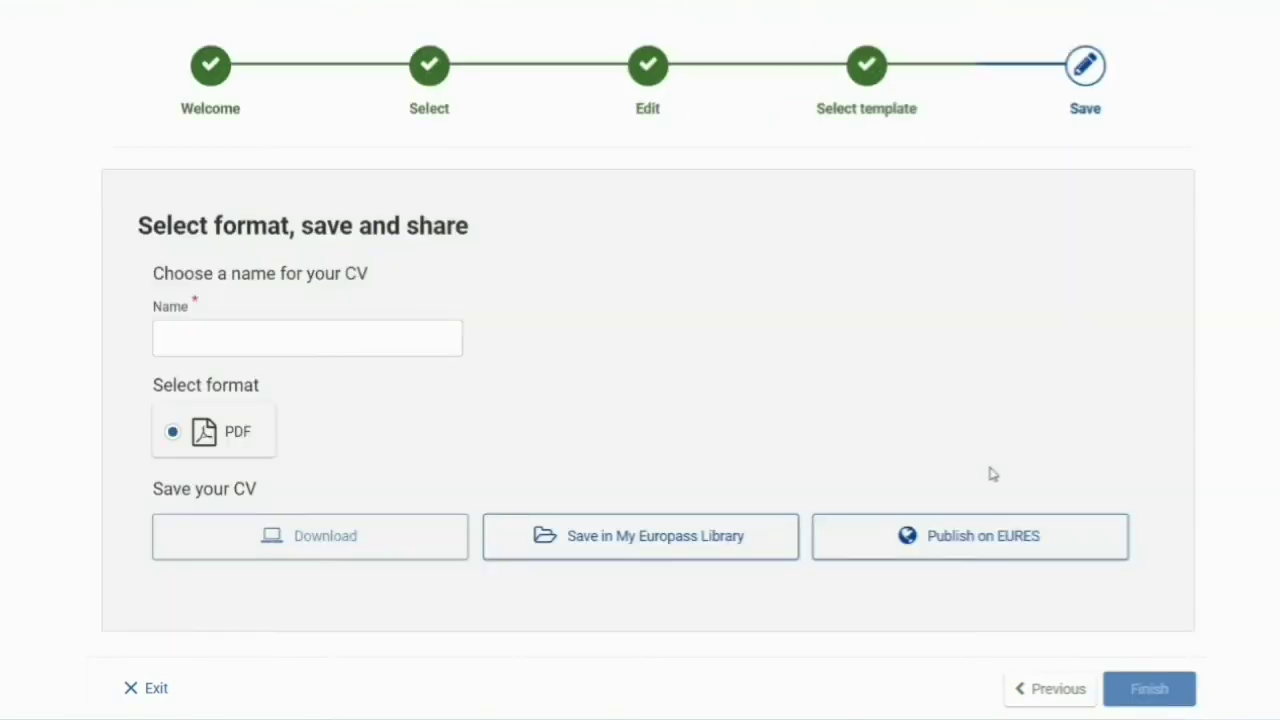
- Name the CV with the owner's first name plus 'Europass format CV' and save it as PDF
click(291, 348)
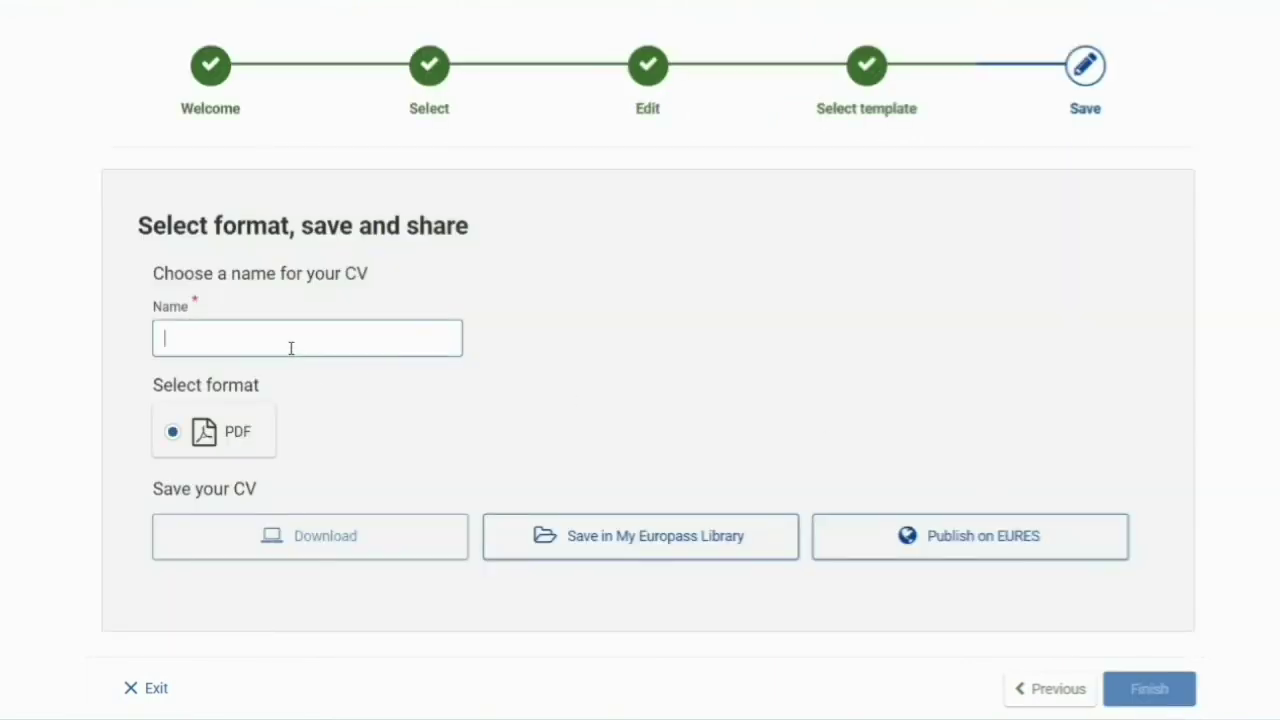
text(Shantona - Europass fo)
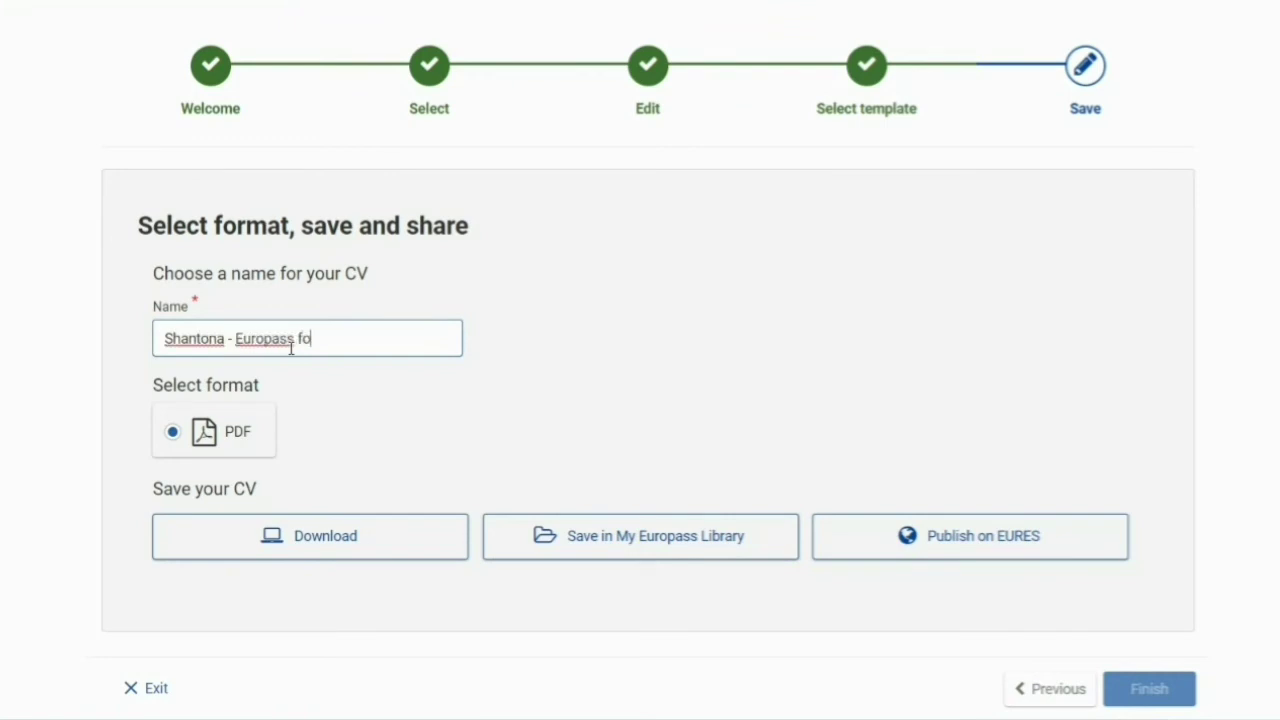
text(rmateCV)
click(349, 338)
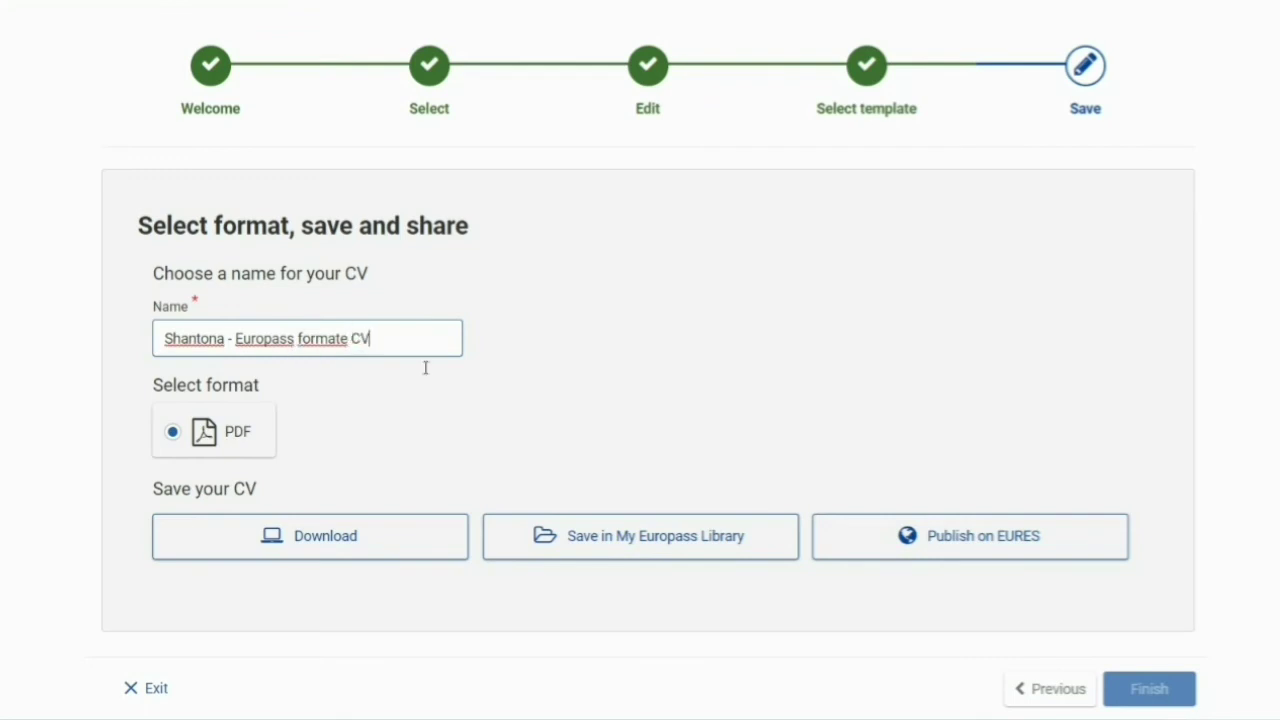
right_click(326, 338)
click(352, 362)
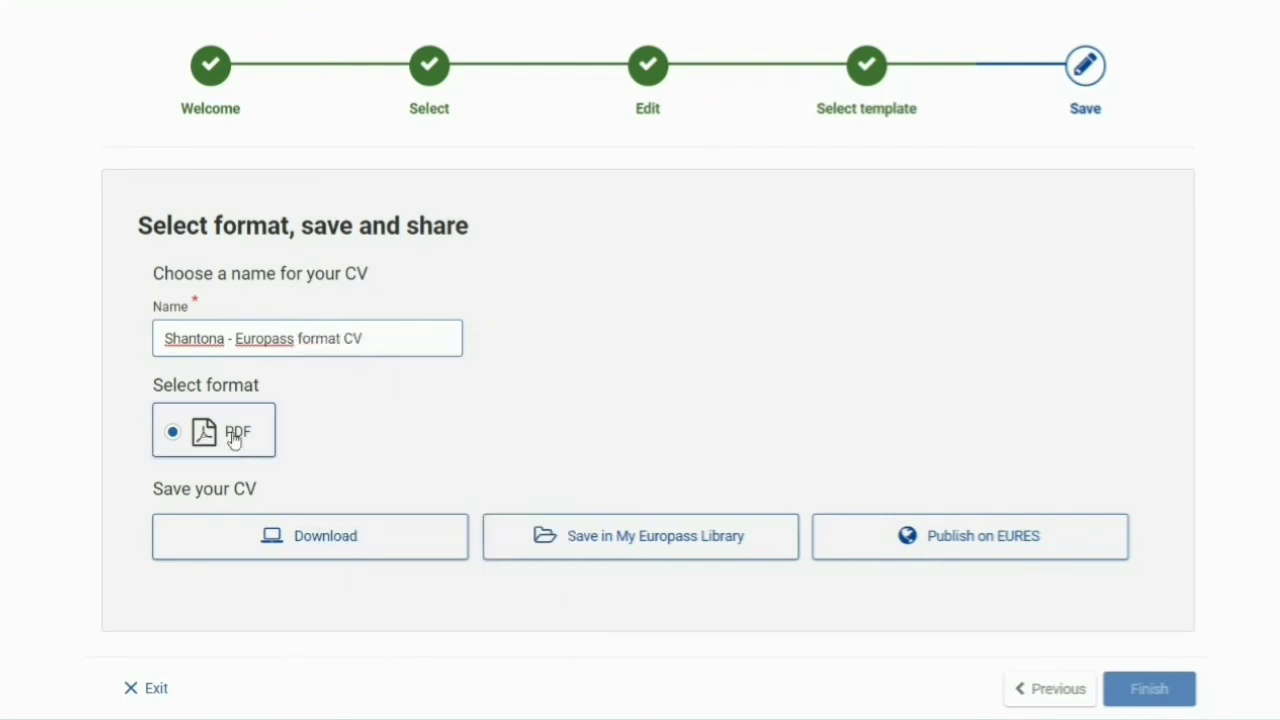
click(601, 545)
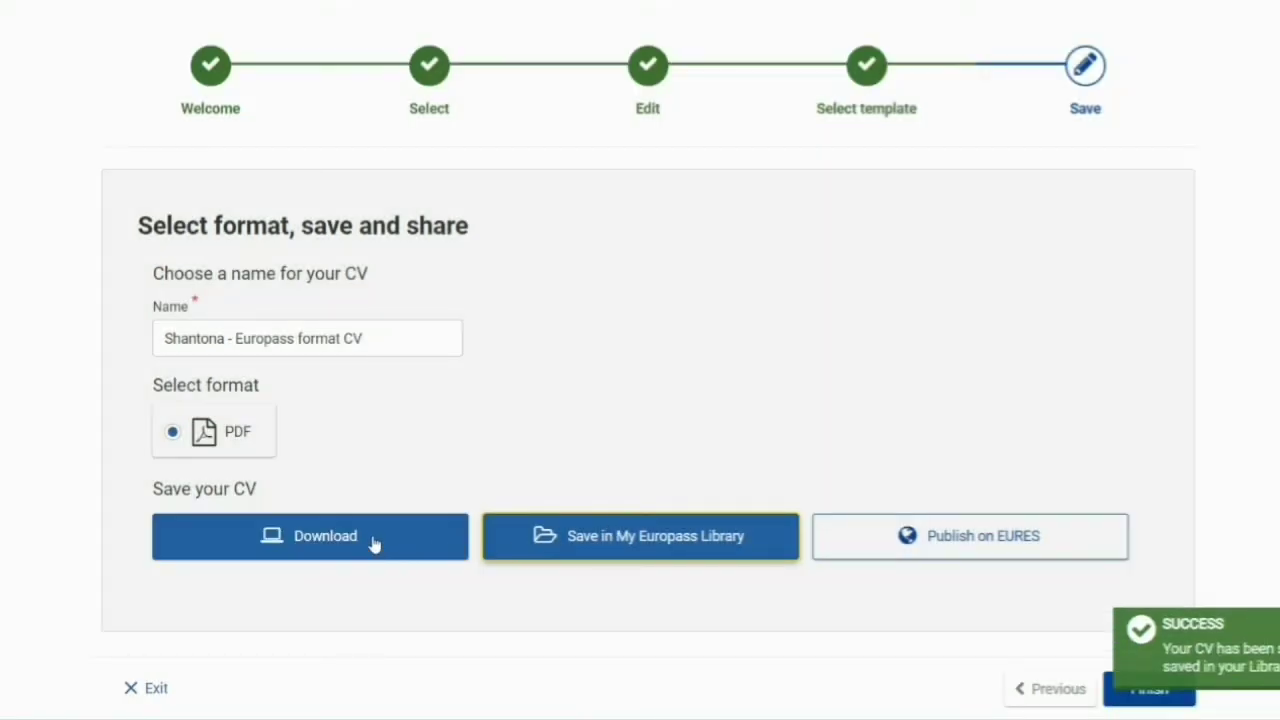
- Download the CV as a PDF and open it from the Downloads folder
click(375, 543)
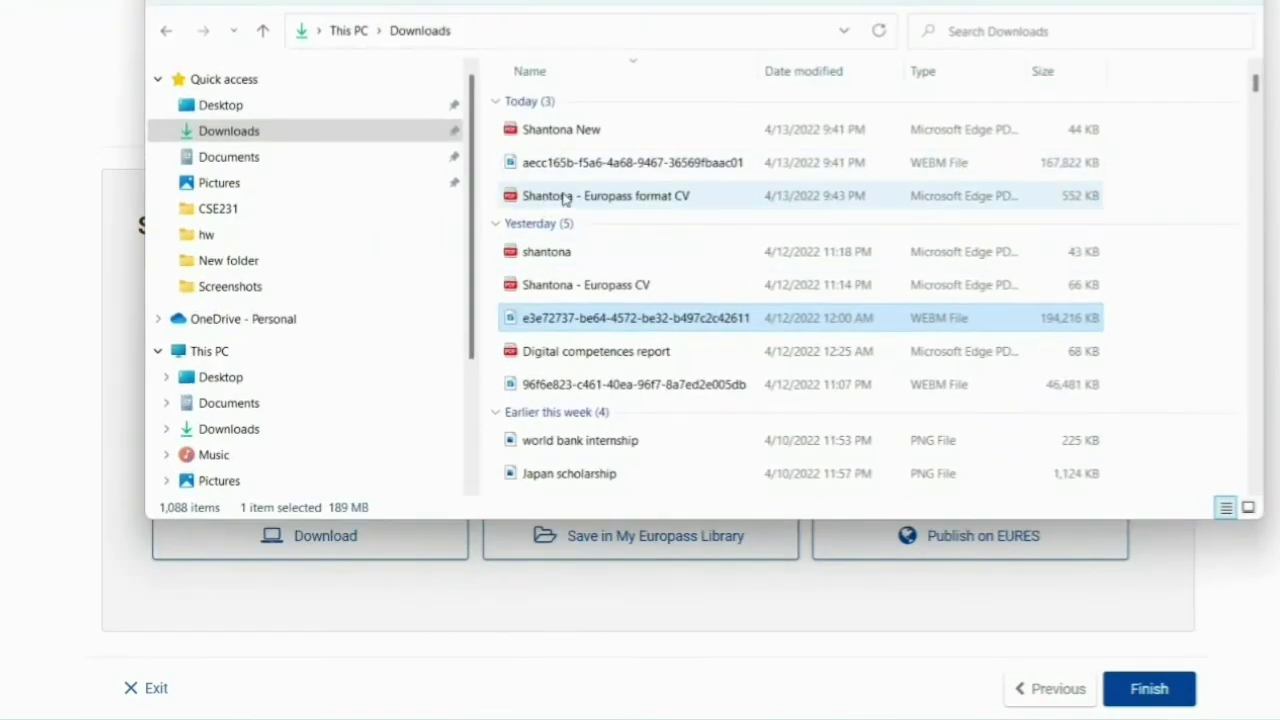
double_click(565, 198)
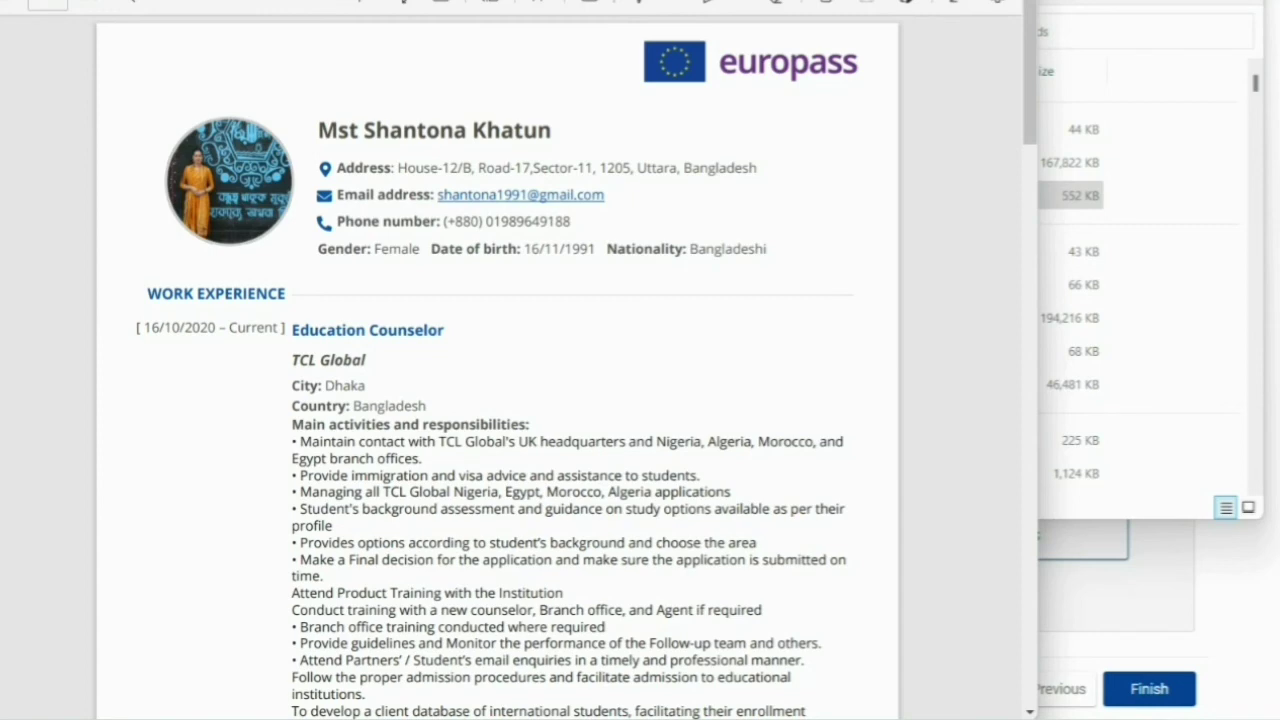
- Maximize and zoom the CV PDF, read through to the end, then finish the CV wizard
click(962, 0)
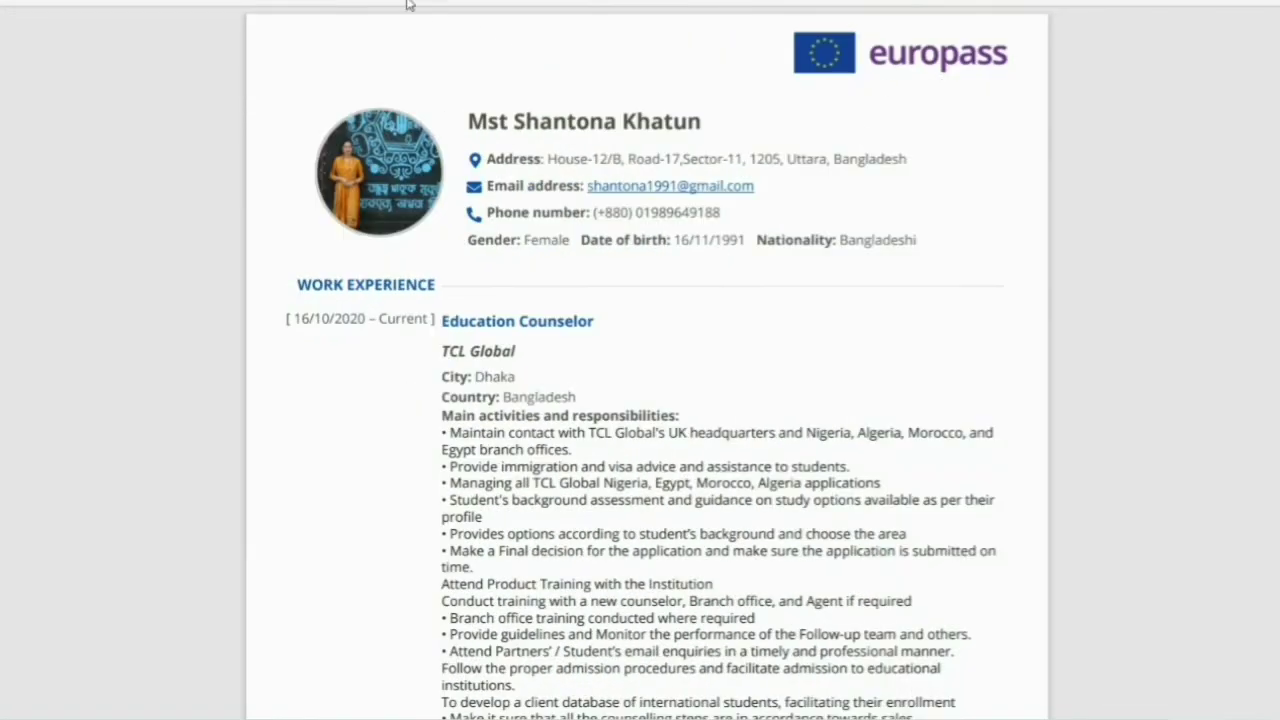
key(ctrl+plus)
key(ctrl+plus)
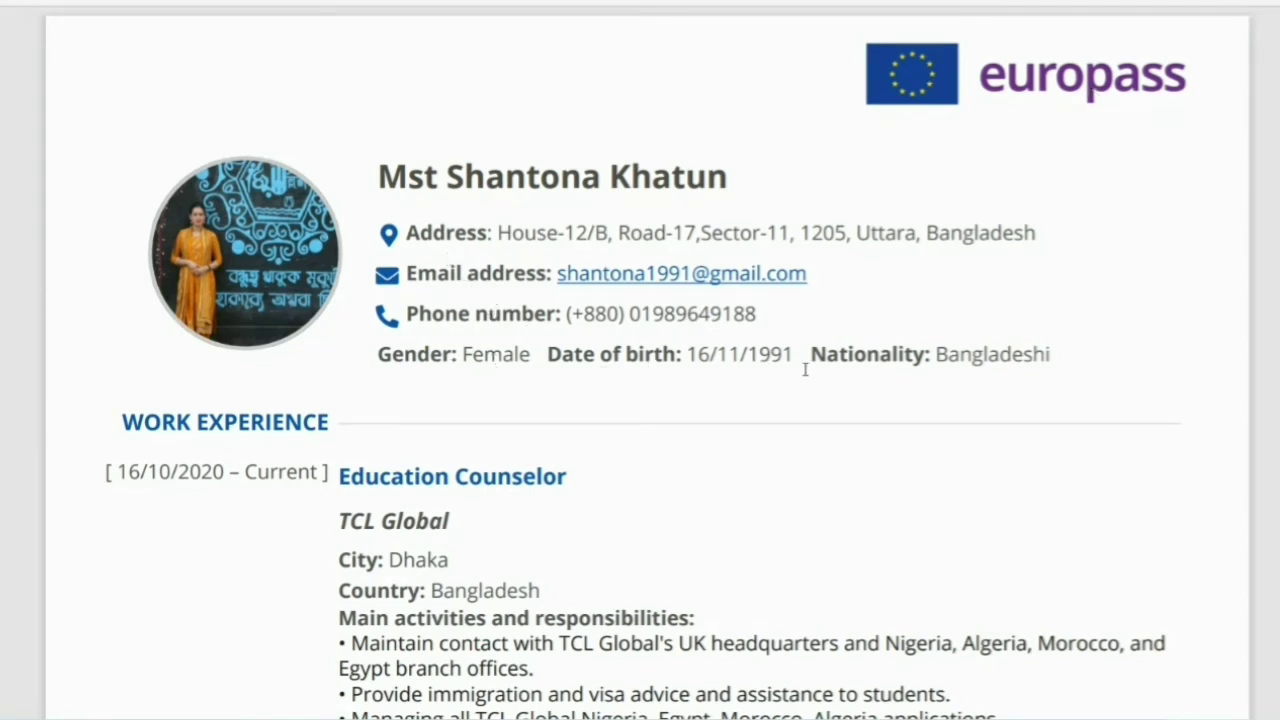
scroll(349, 337, down, 5)
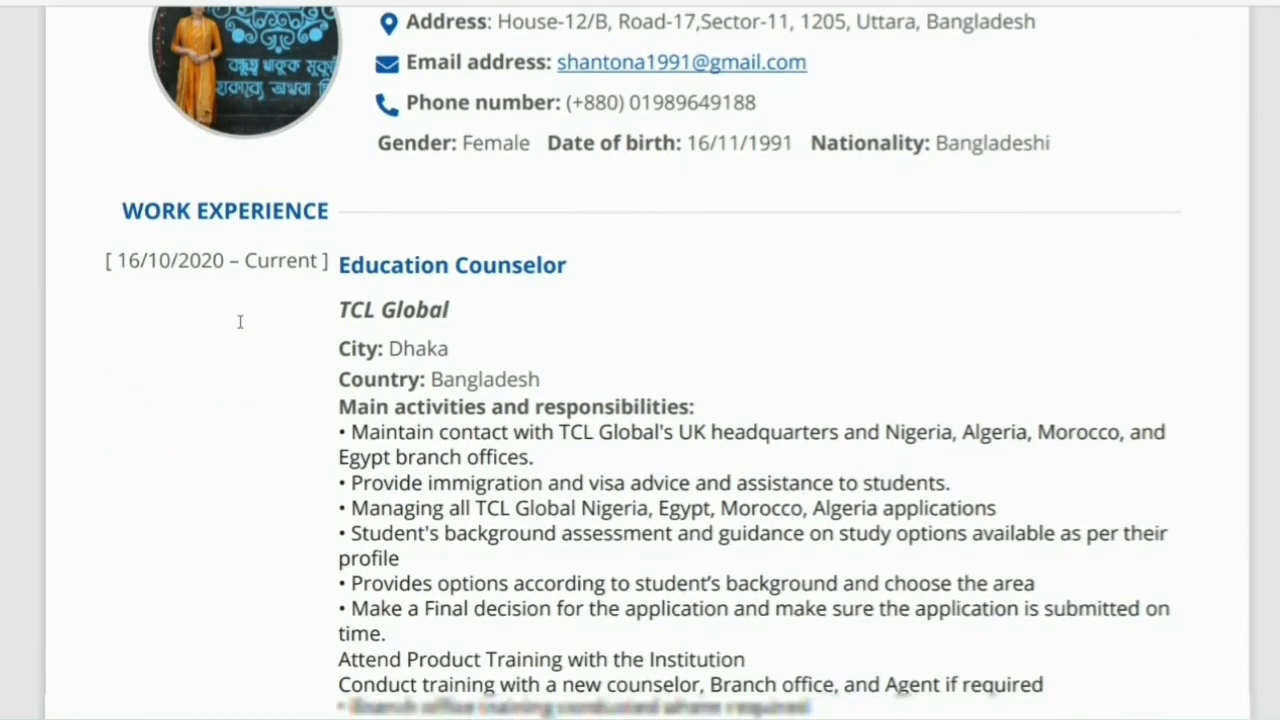
scroll(458, 338, down, 20)
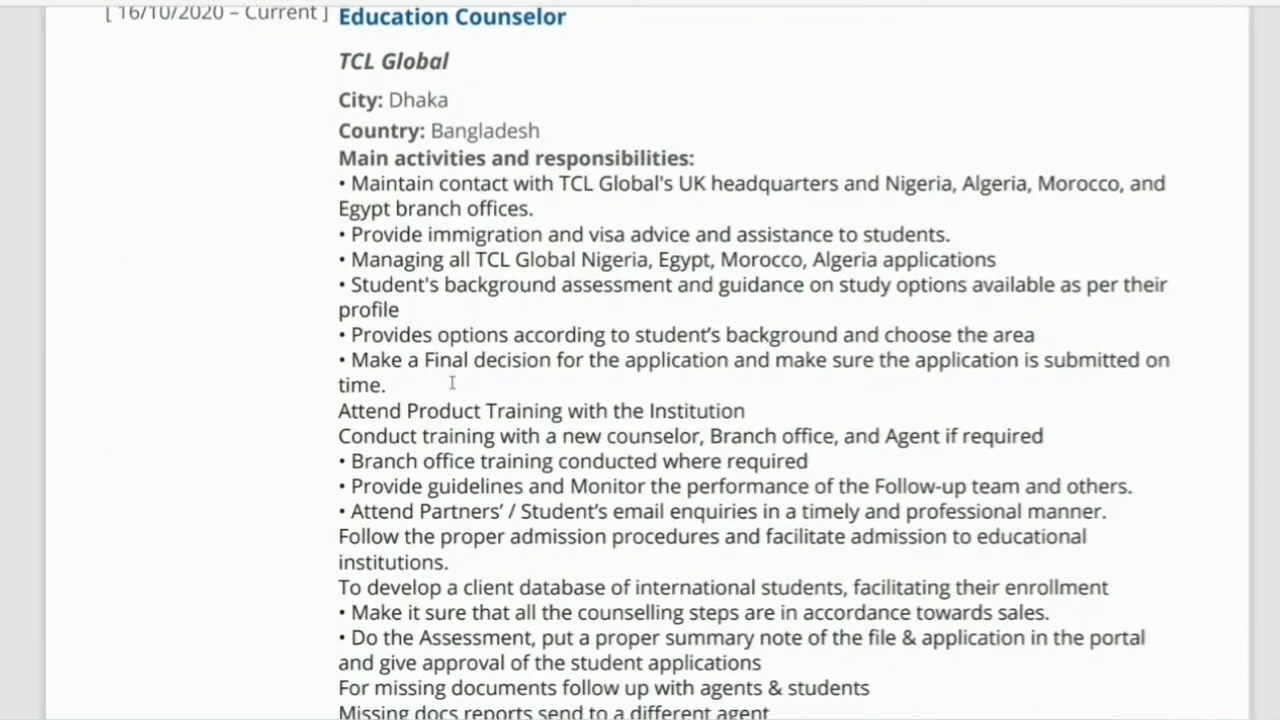
scroll(452, 383, down, 13)
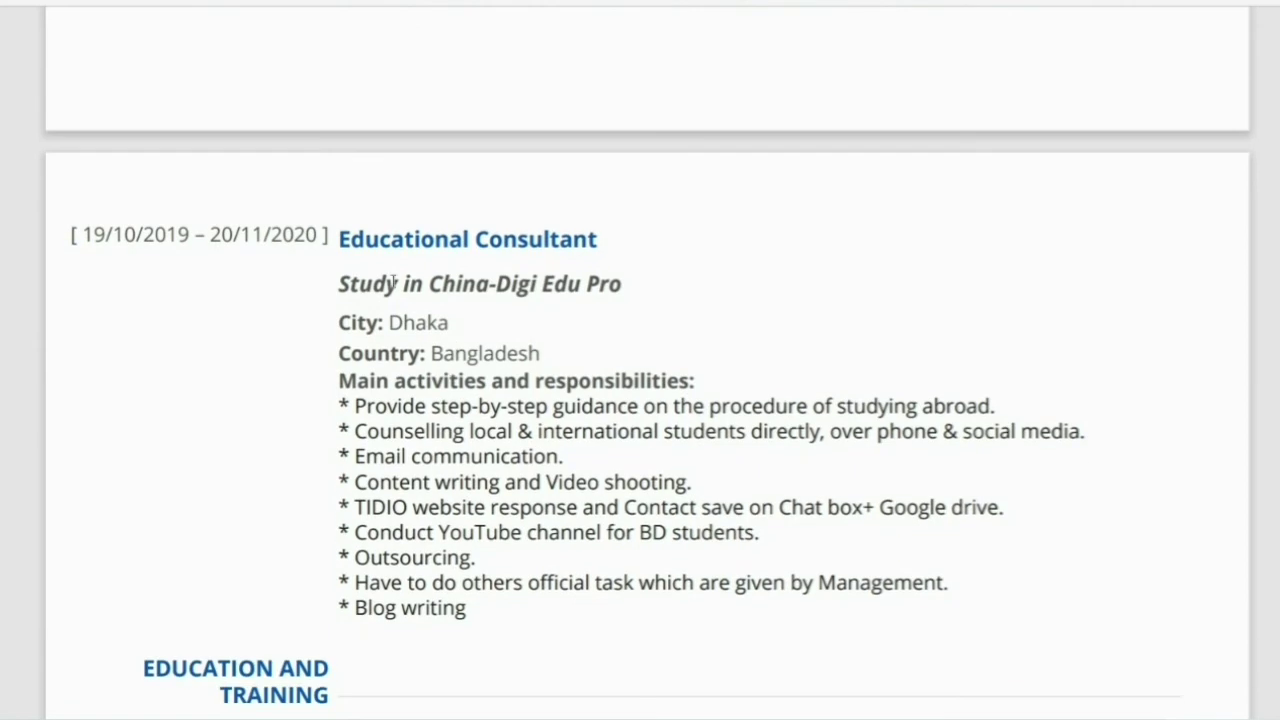
scroll(606, 225, down, 20)
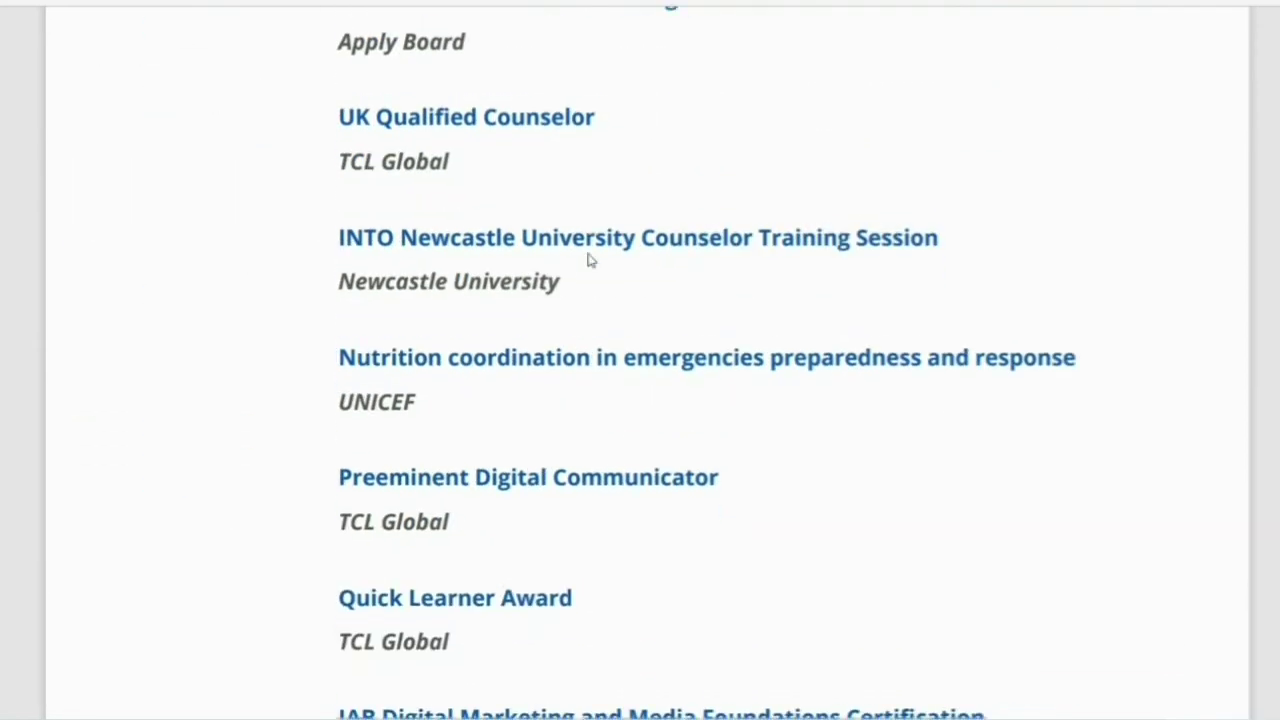
scroll(560, 375, down, 12)
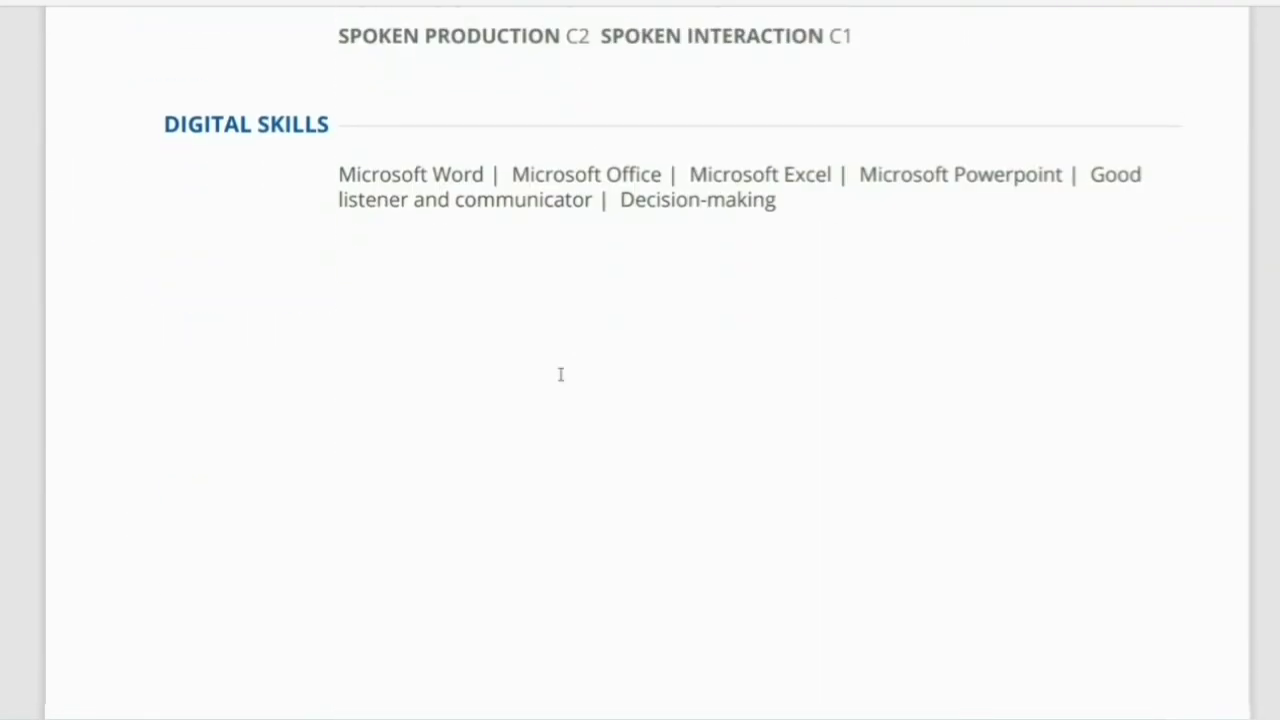
scroll(561, 379, up, 20)
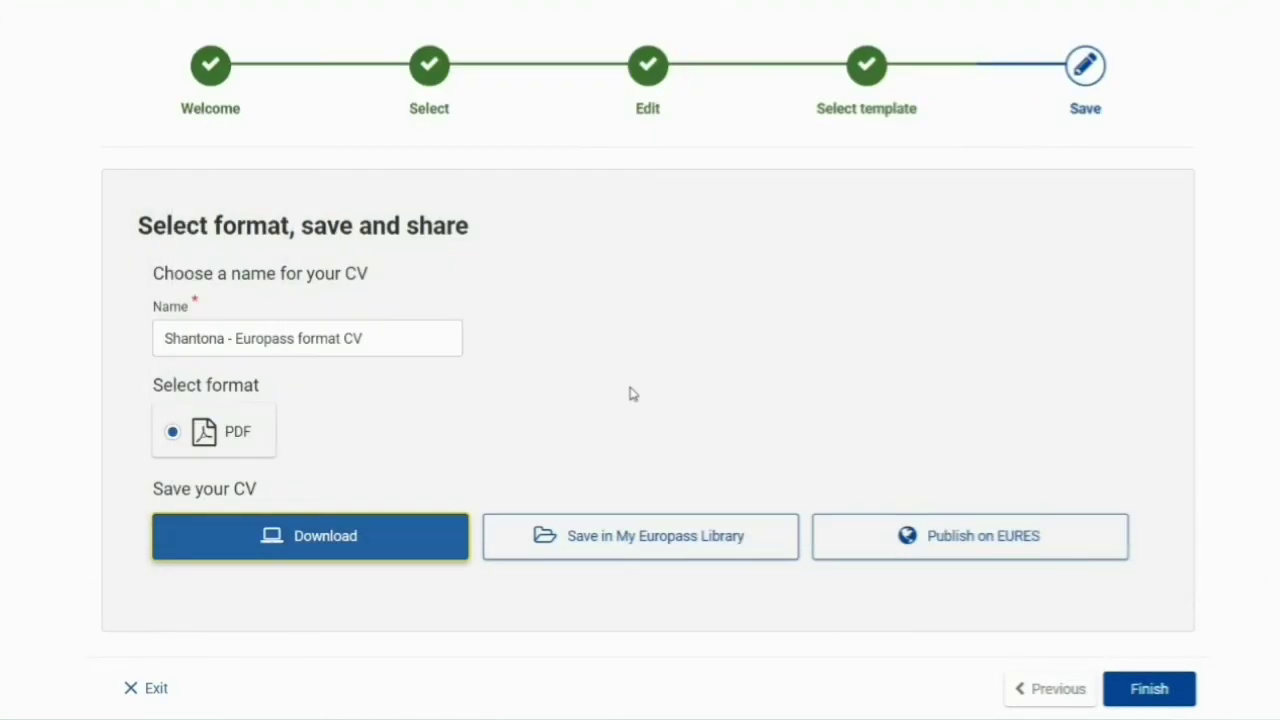
scroll(480, 394, up, 2)
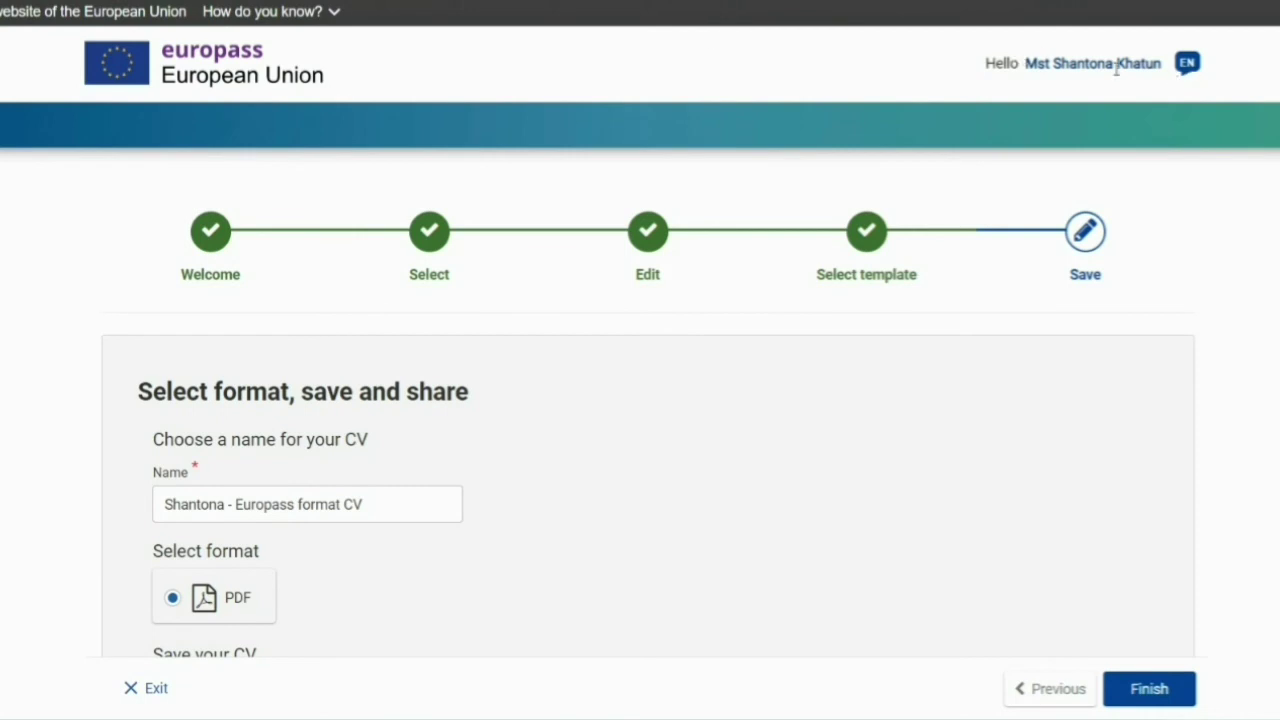
scroll(1000, 537, down, 2)
click(1148, 688)
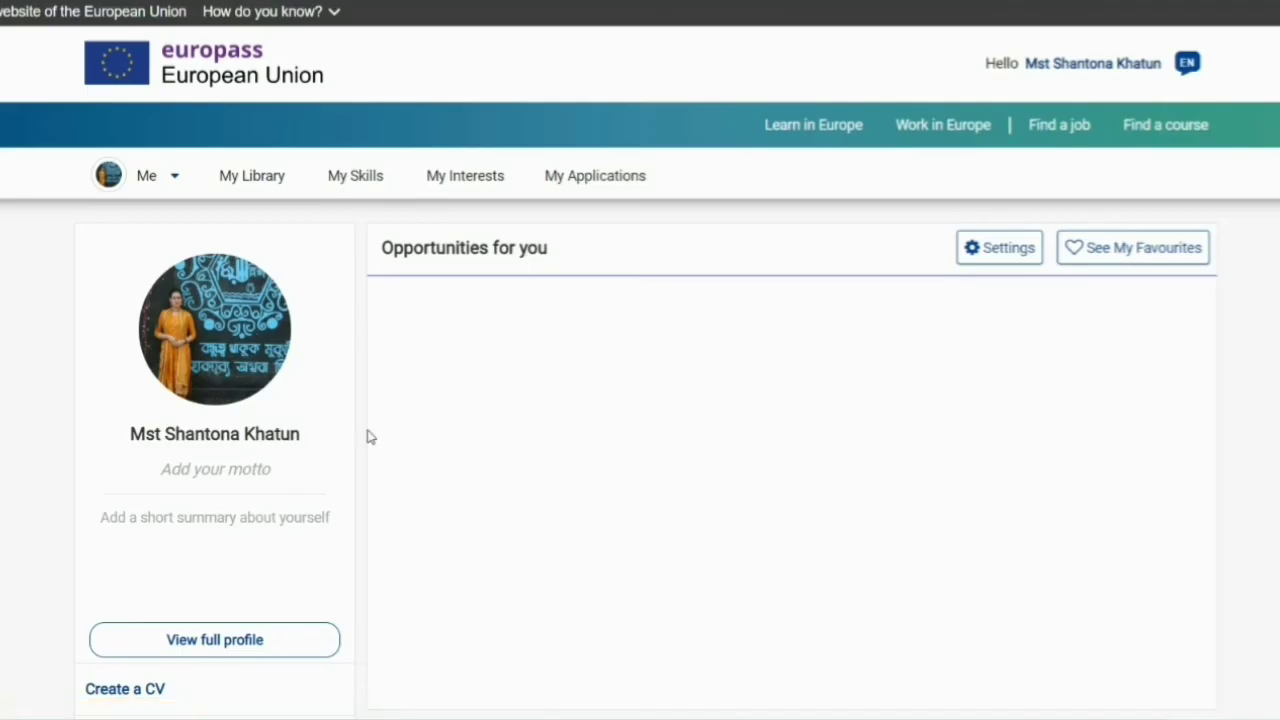
- Scroll down the dashboard and open the full Europass profile
scroll(286, 531, down, 3)
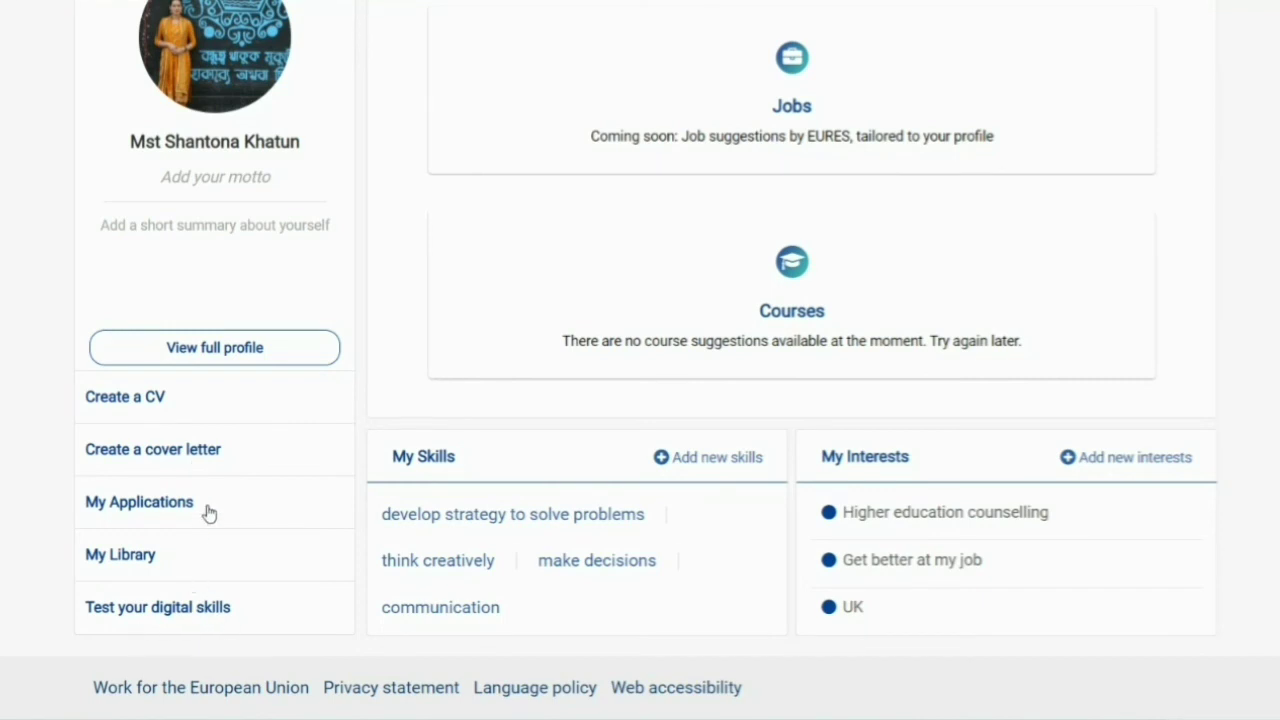
click(217, 350)
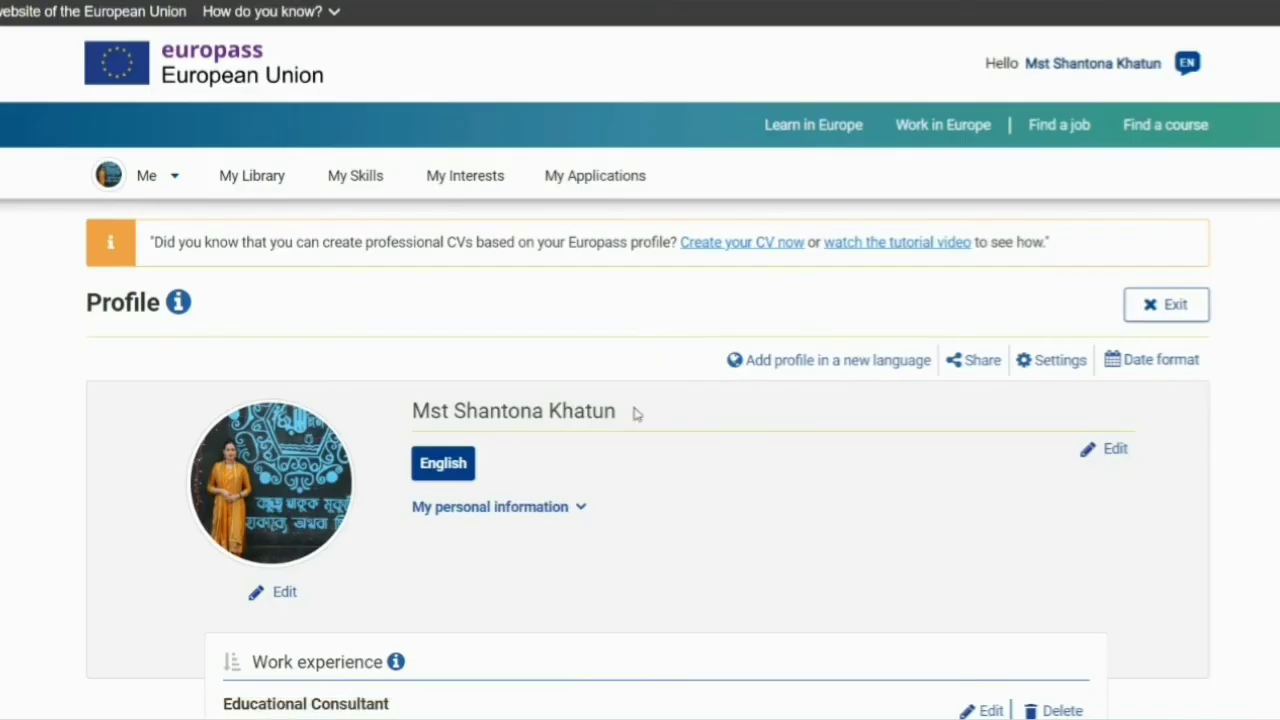
- Leave the profile picture unchanged and open the personal information form for editing
scroll(610, 400, down, 4)
scroll(598, 390, down, 4)
scroll(600, 380, up, 5)
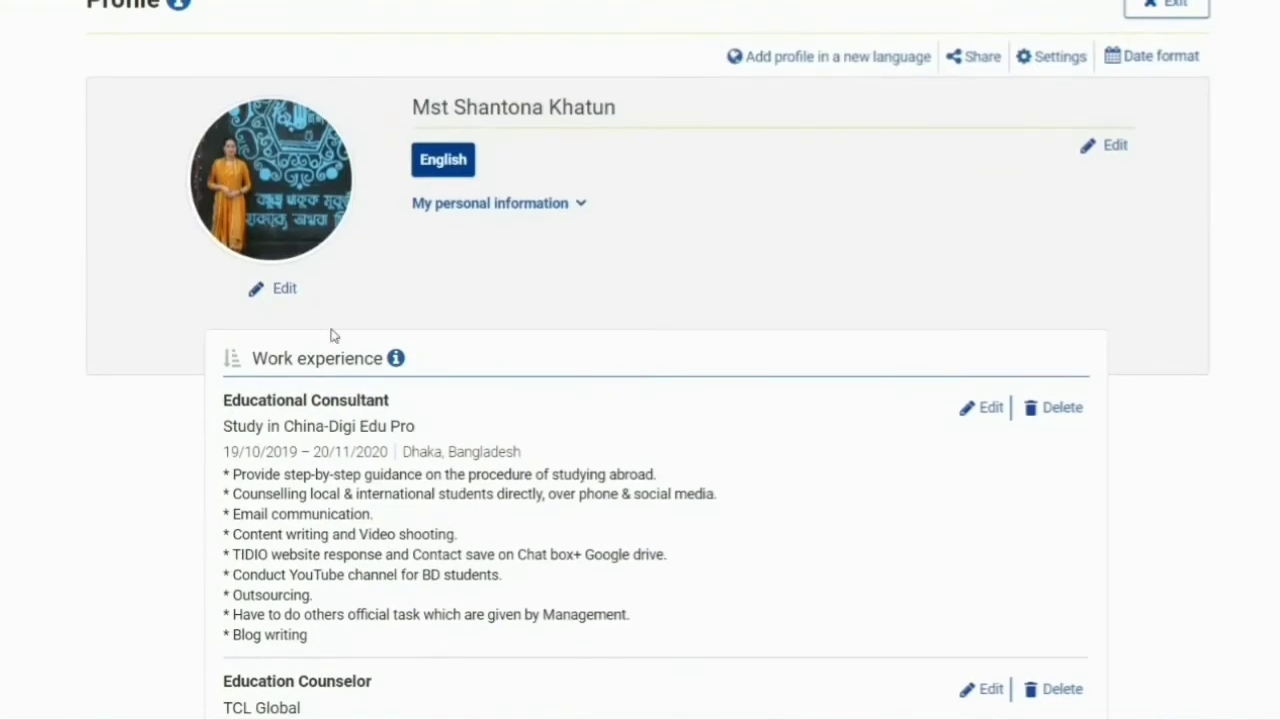
click(280, 289)
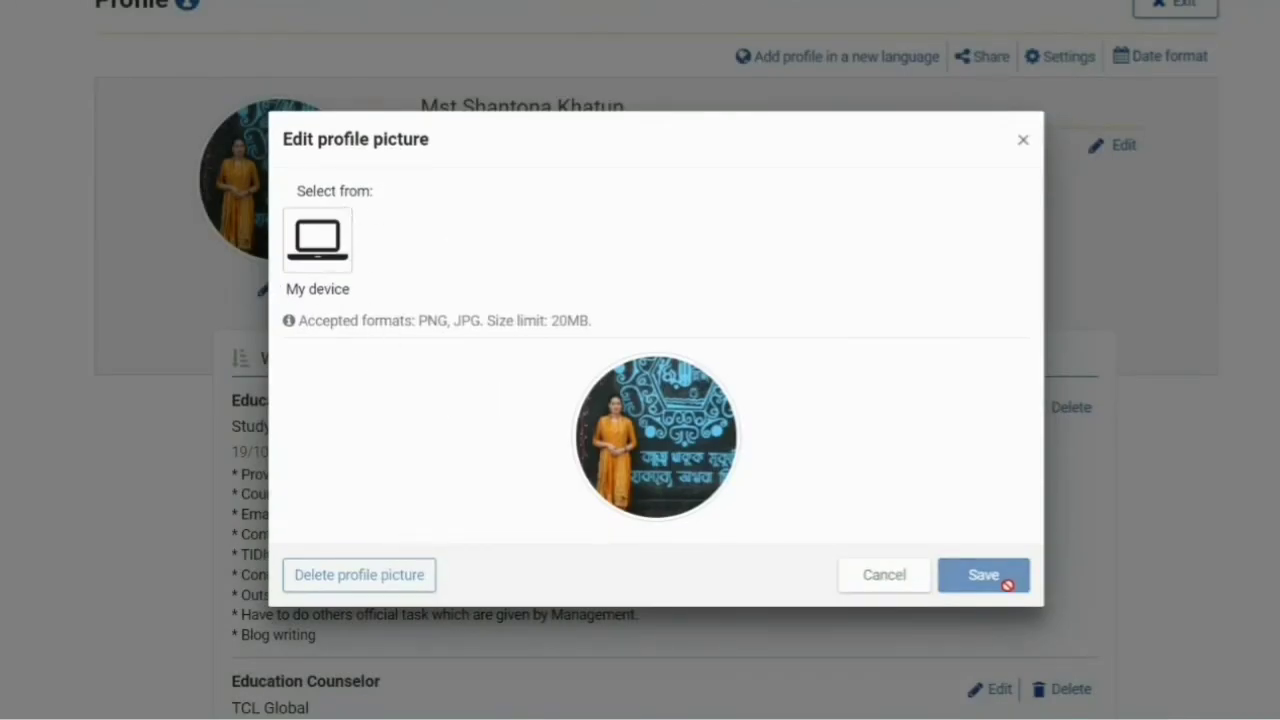
click(871, 586)
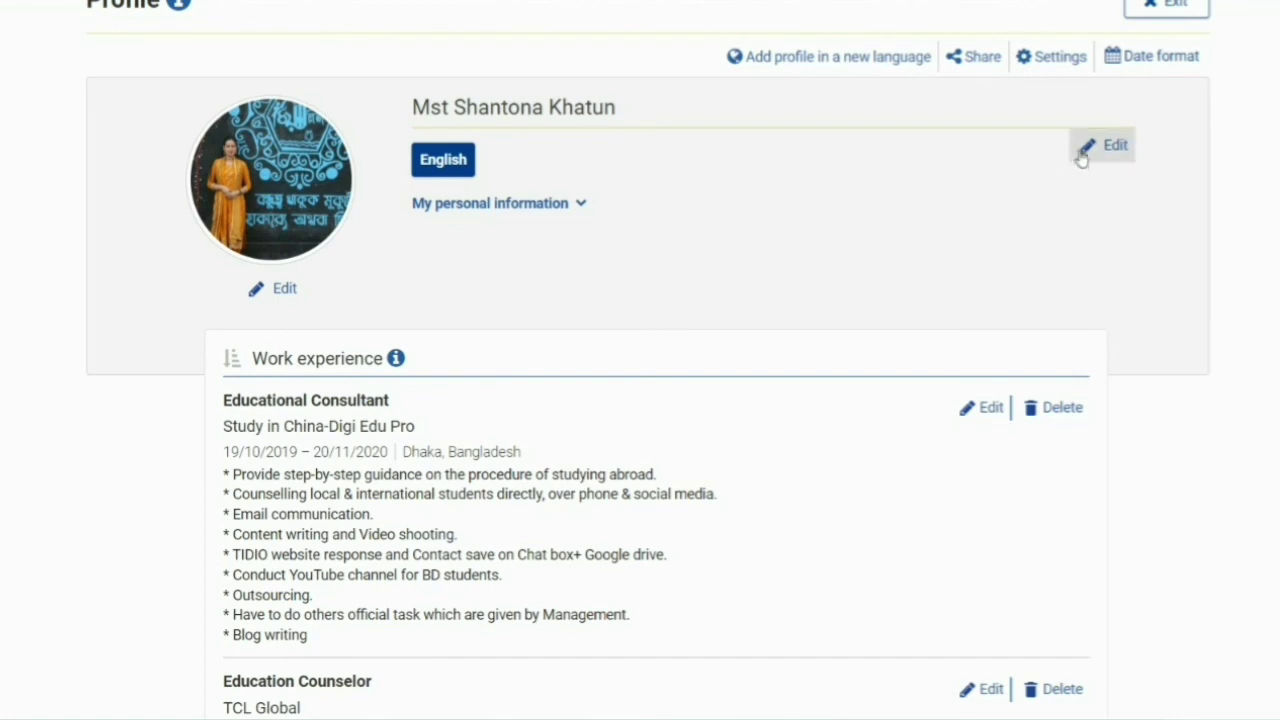
click(1083, 153)
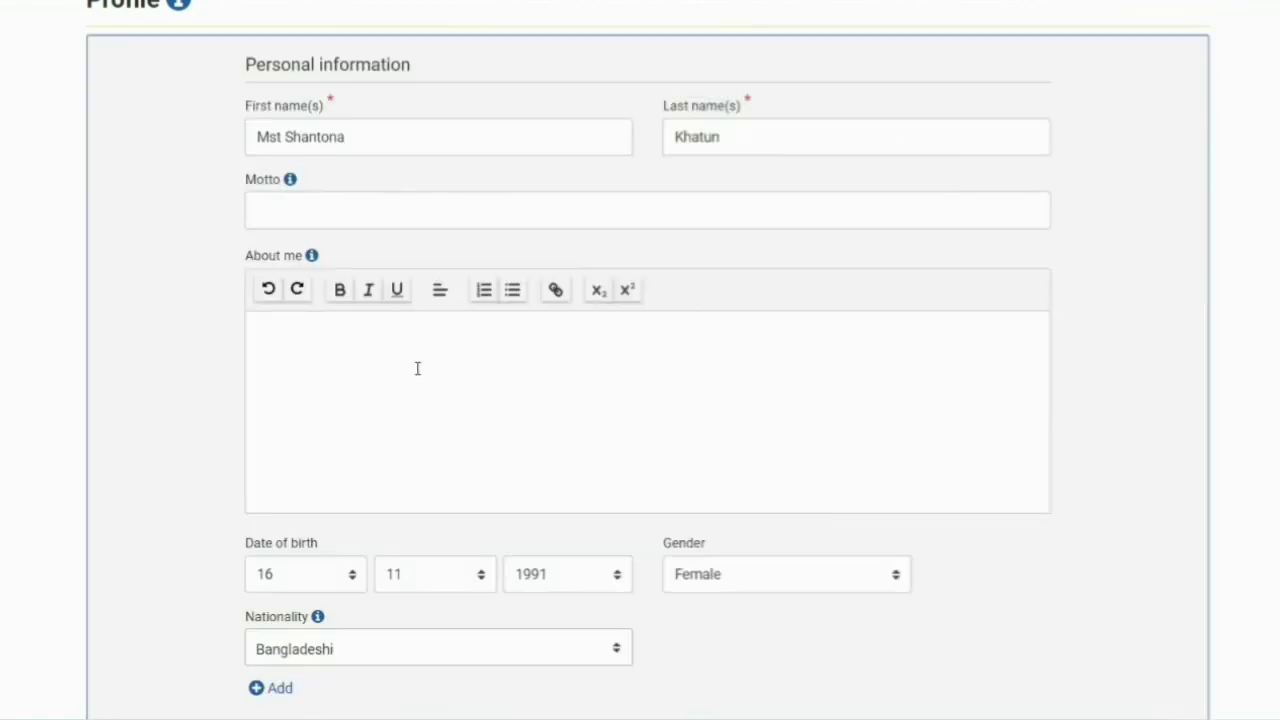
- Paste the LinkedIn About summary into About me and save the personal information
click(418, 369)
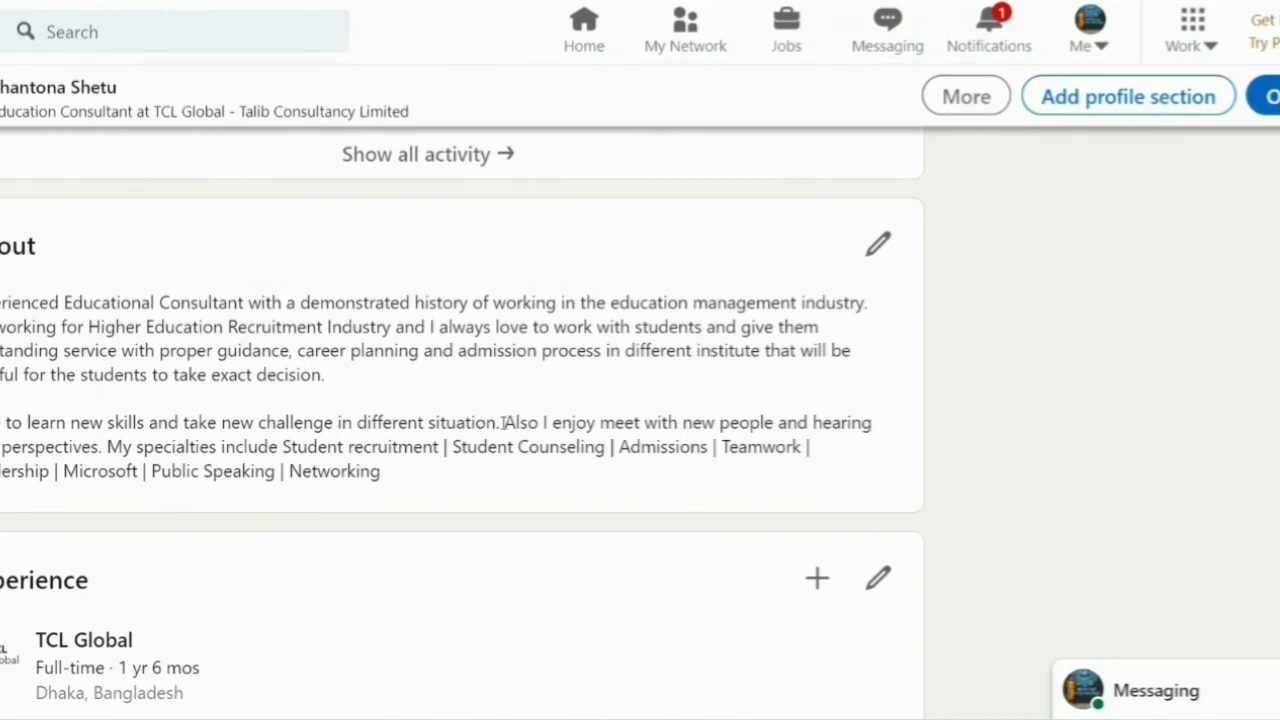
drag(107, 447, 2, 300)
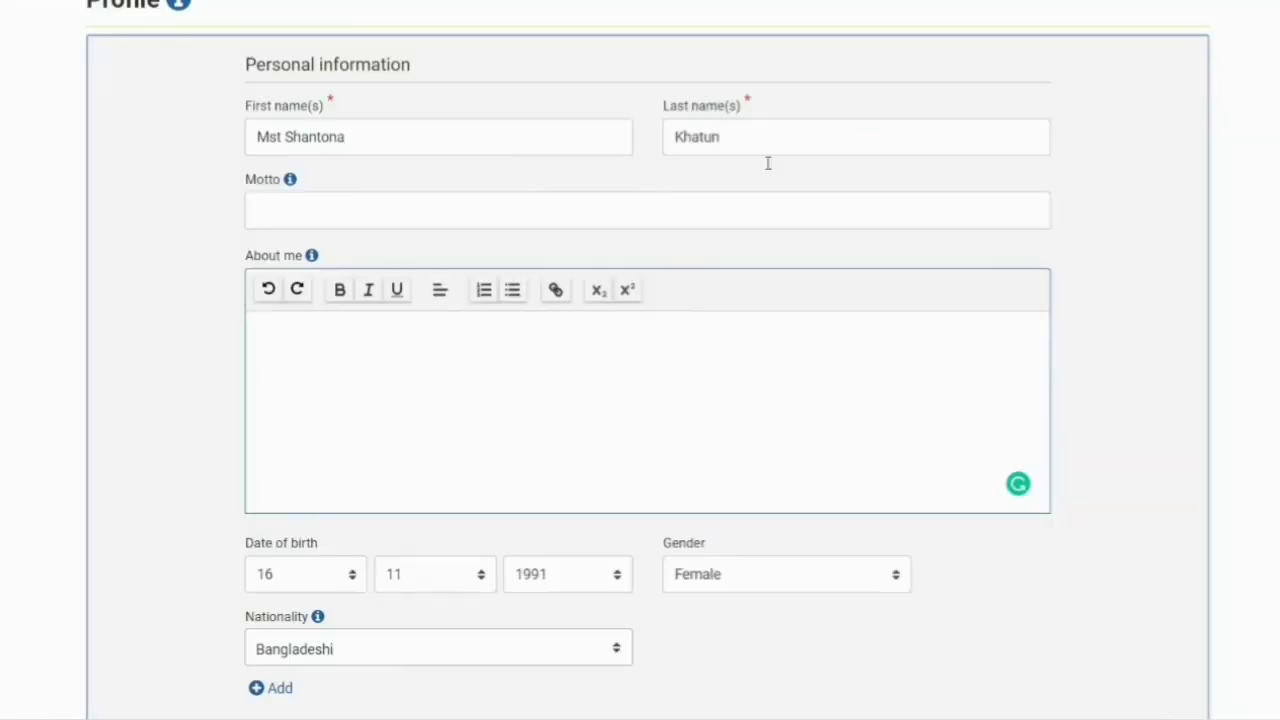
text(Experienced Educational Consultant with a demonstrated history of working in the education management industry. I'm working for Higher Education Recruitment Industry and I always love to work with students and give them outstanding service with proper guidance, career planning and admission process in different institute that will be helpful for the students to take exact decision.  I like to learn new skills and take new challenge in different situation. Also I enjoy meet with new people and hearing new perspectives.)
scroll(529, 457, down, 7)
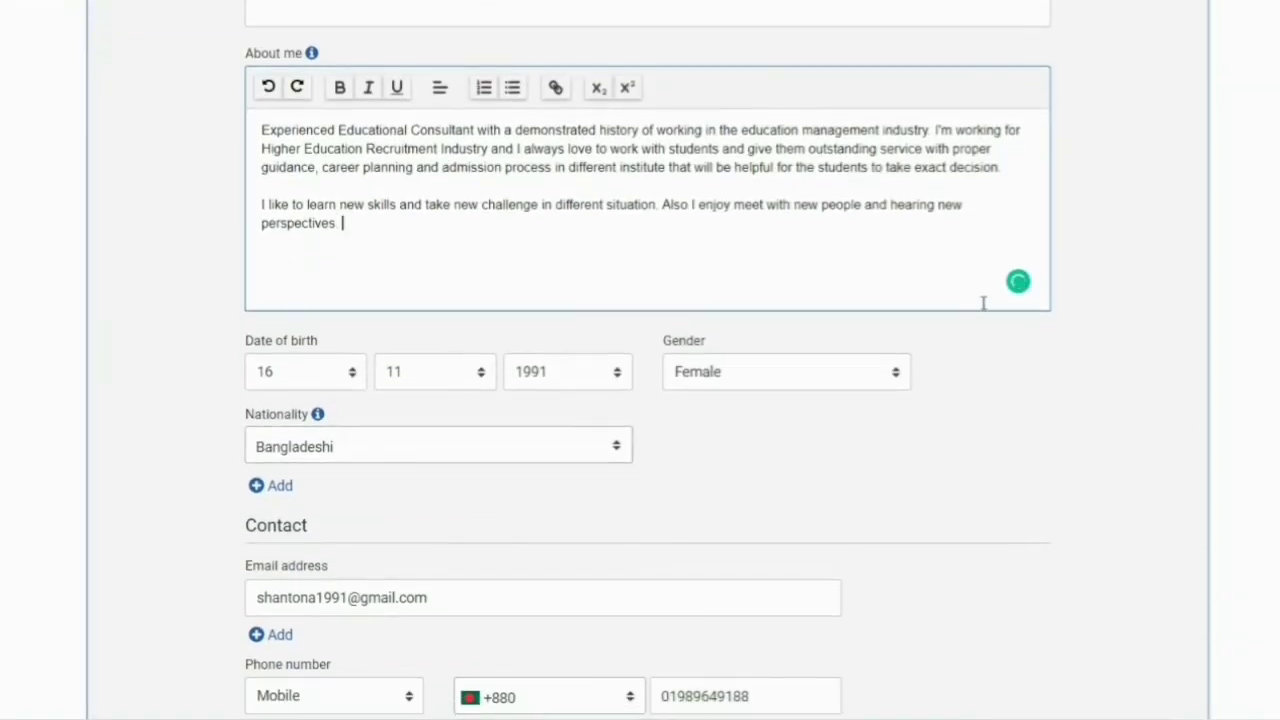
scroll(988, 492, down, 10)
click(1005, 80)
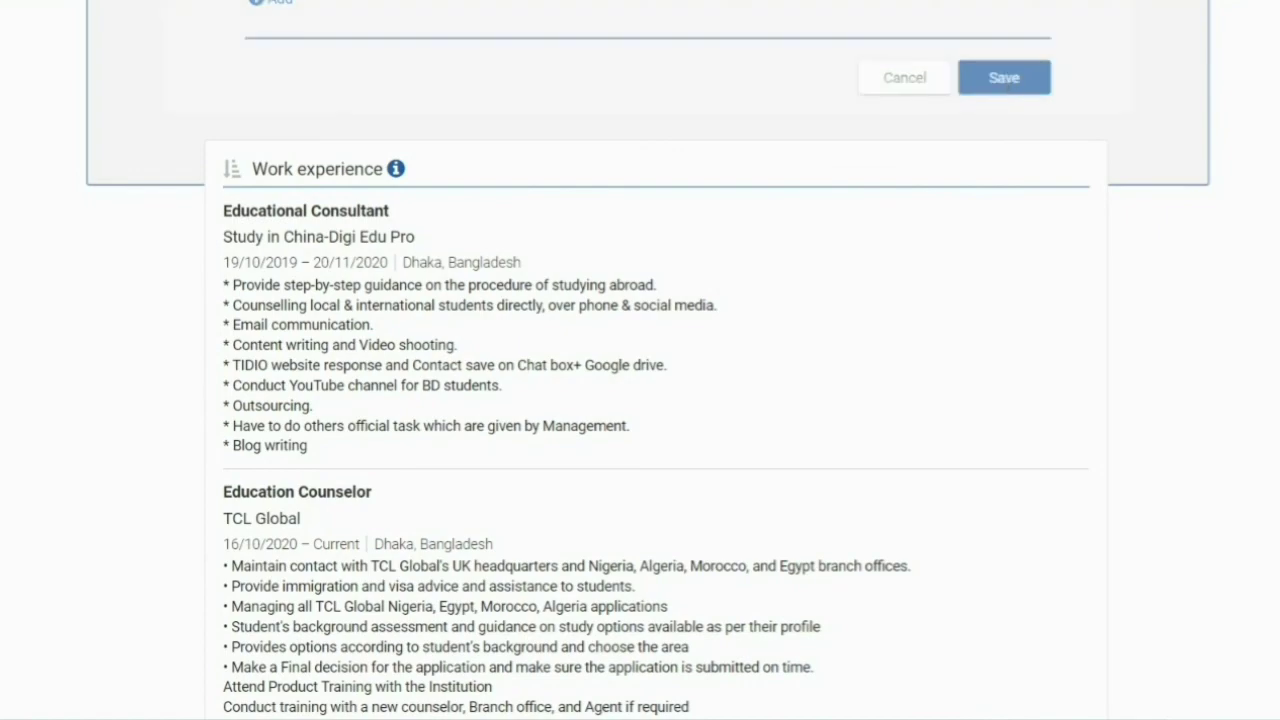
- Delete the newly downloaded 552 KB CV PDF and an older PDF from Downloads
mouse_move(530, 717)
click(546, 692)
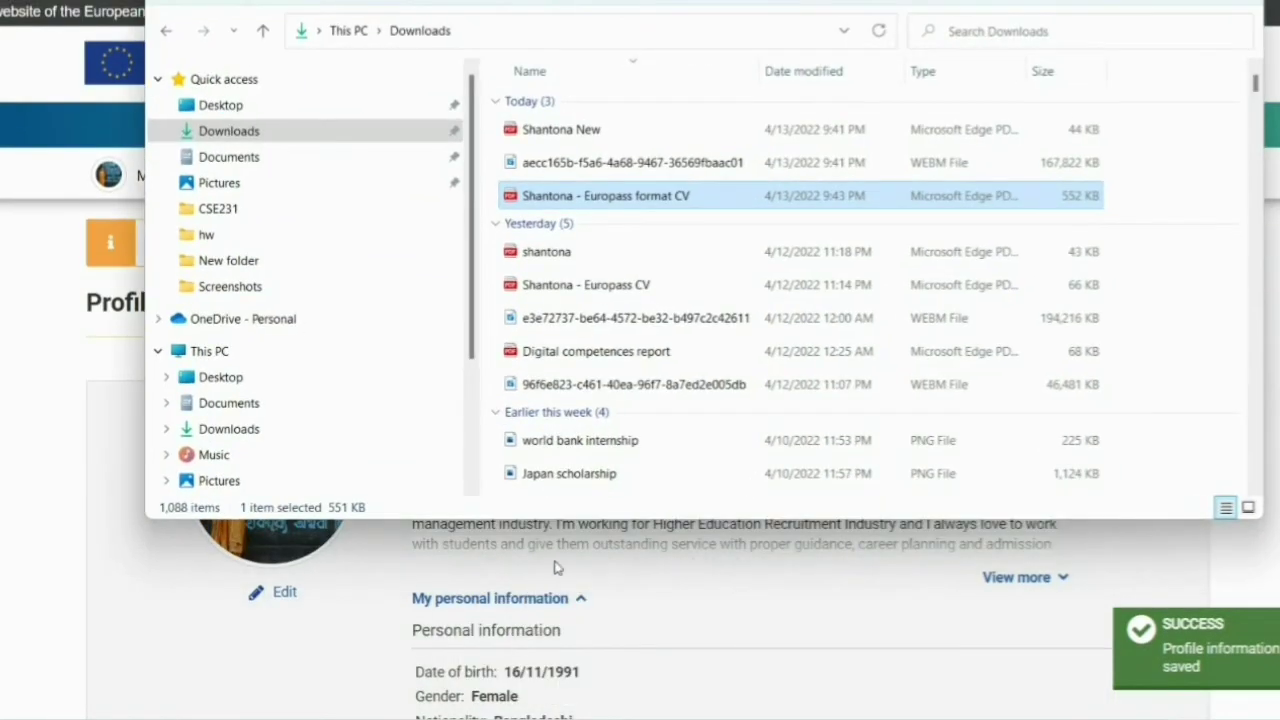
right_click(537, 205)
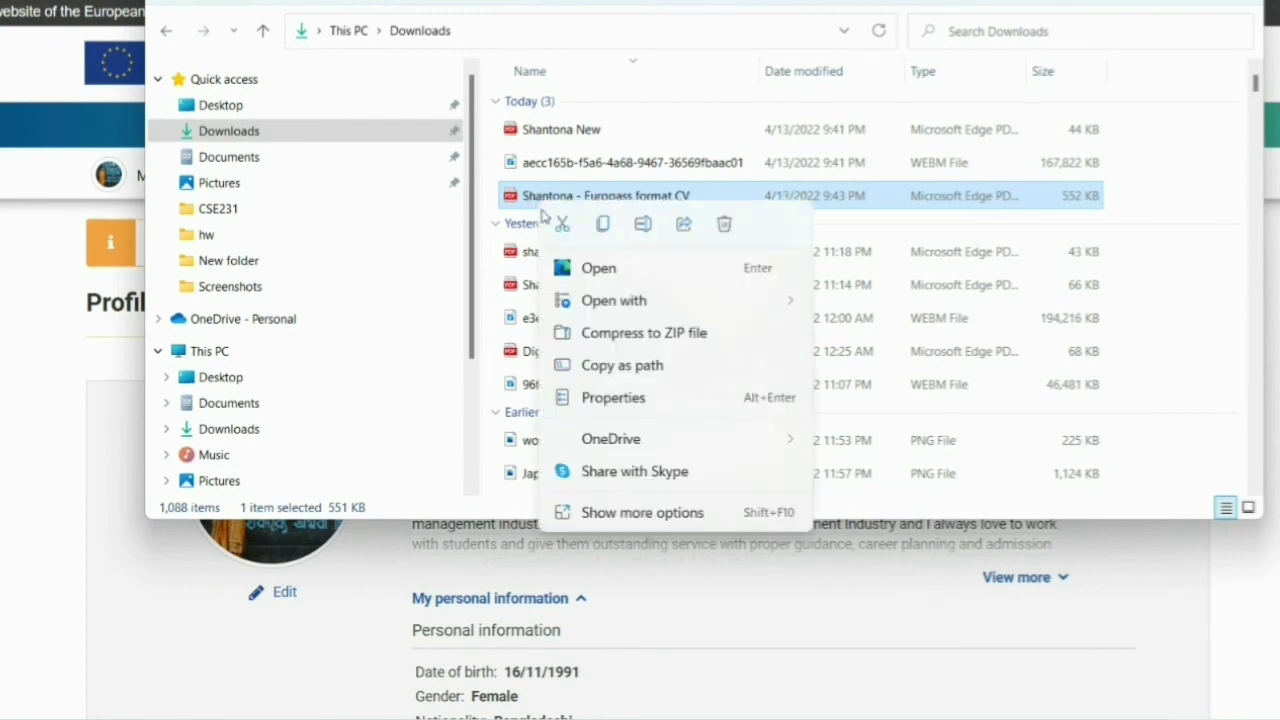
click(727, 224)
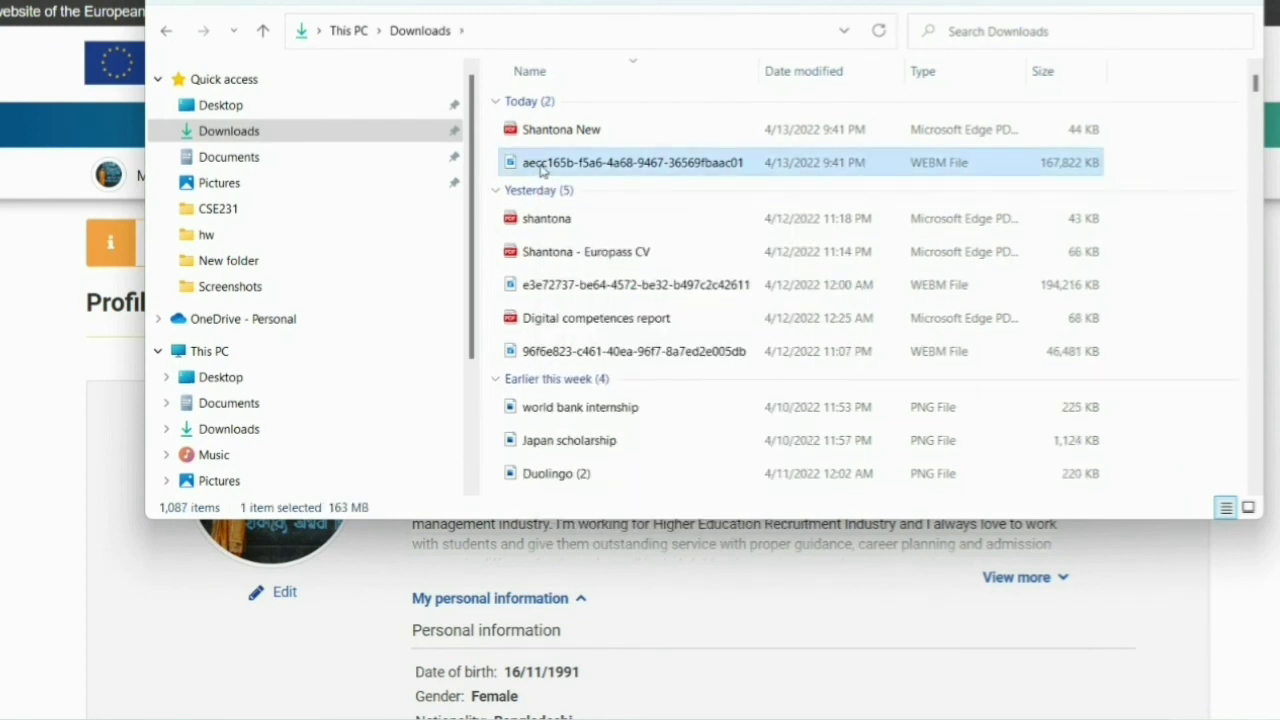
right_click(541, 170)
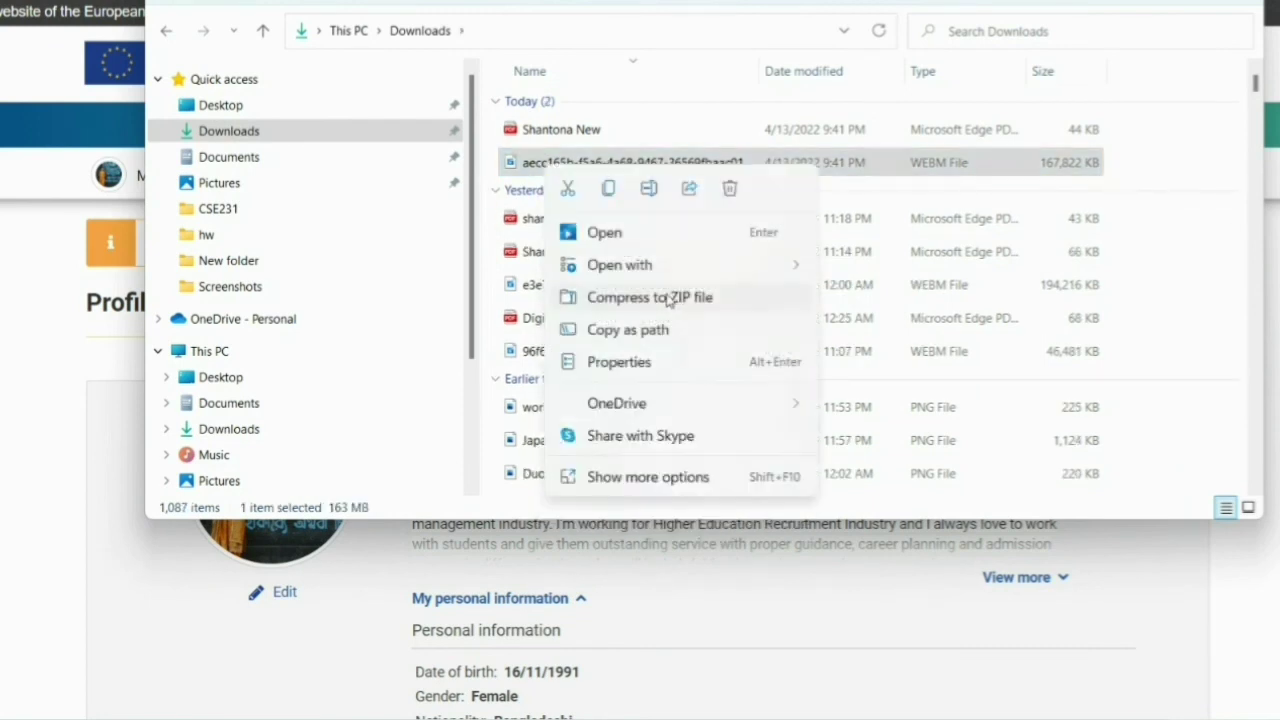
click(566, 133)
right_click(566, 135)
click(760, 155)
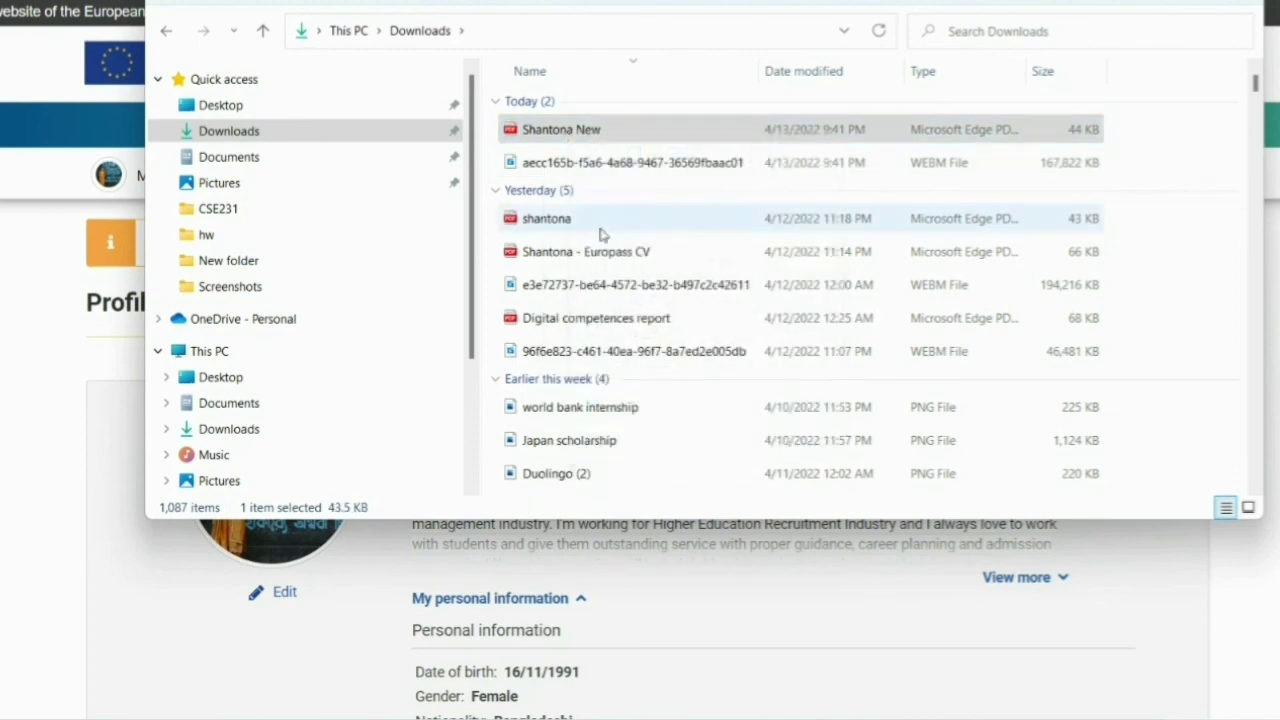
- Delete the remaining older Europass CV downloads and close File Explorer
click(545, 185)
right_click(548, 186)
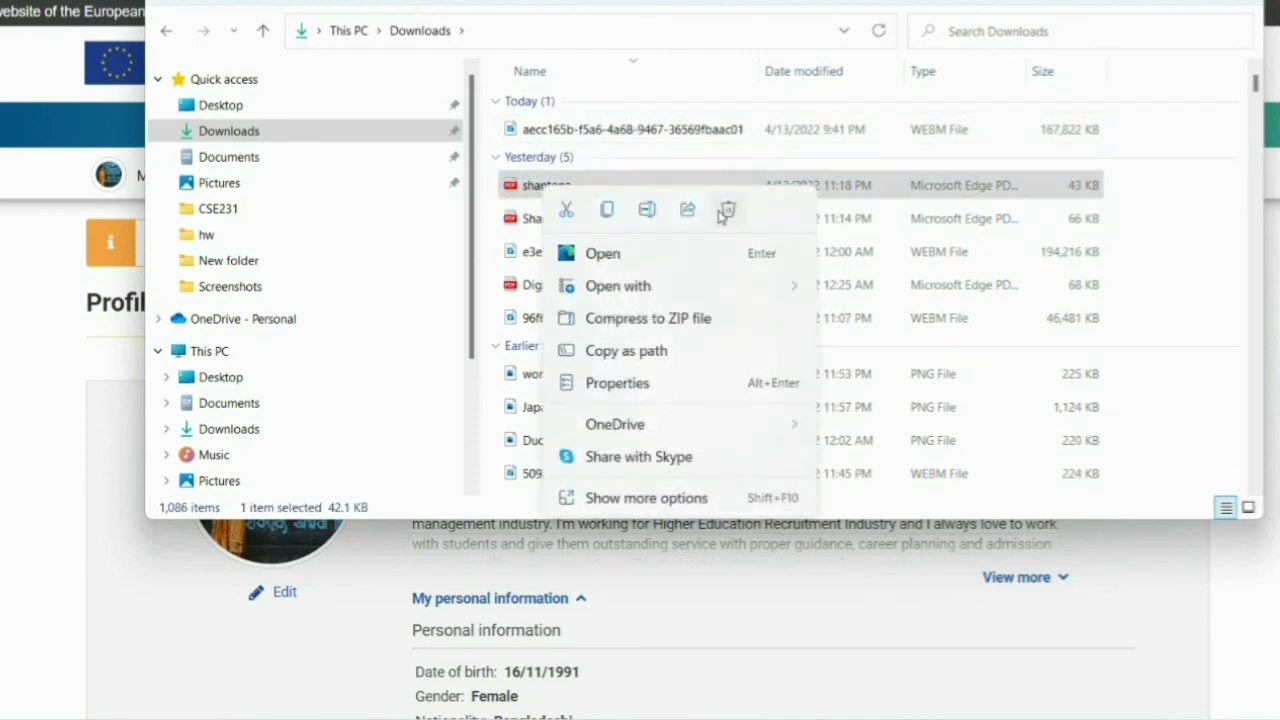
click(727, 215)
click(565, 190)
right_click(565, 192)
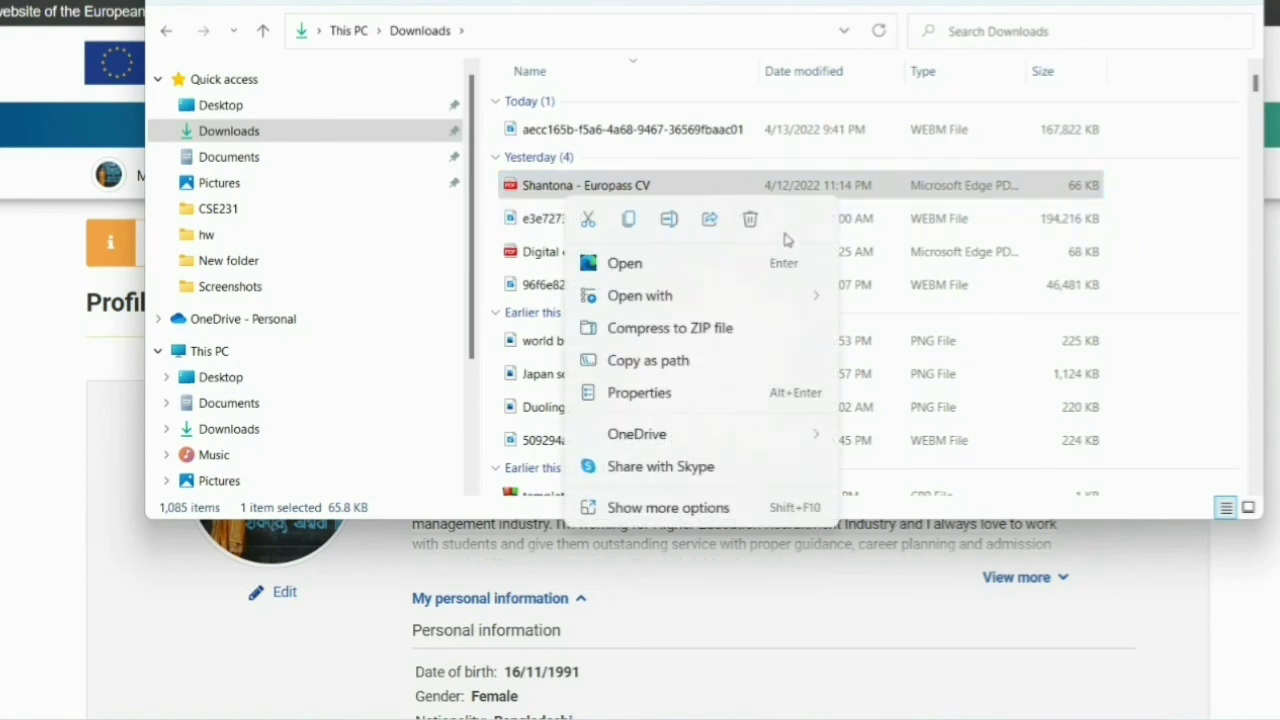
click(751, 220)
key(alt+F4)
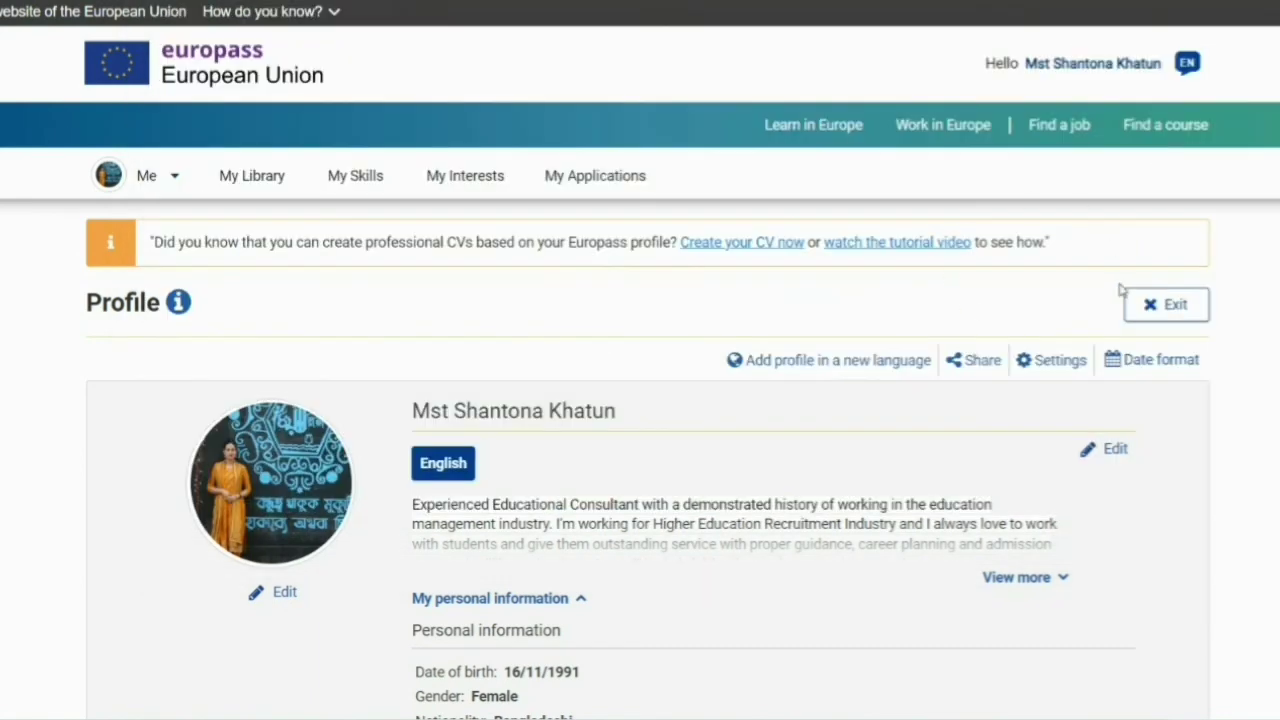
- Start a new CV from the entire Europass profile, skipping the editing step
scroll(703, 460, down, 4)
scroll(710, 470, up, 4)
click(739, 250)
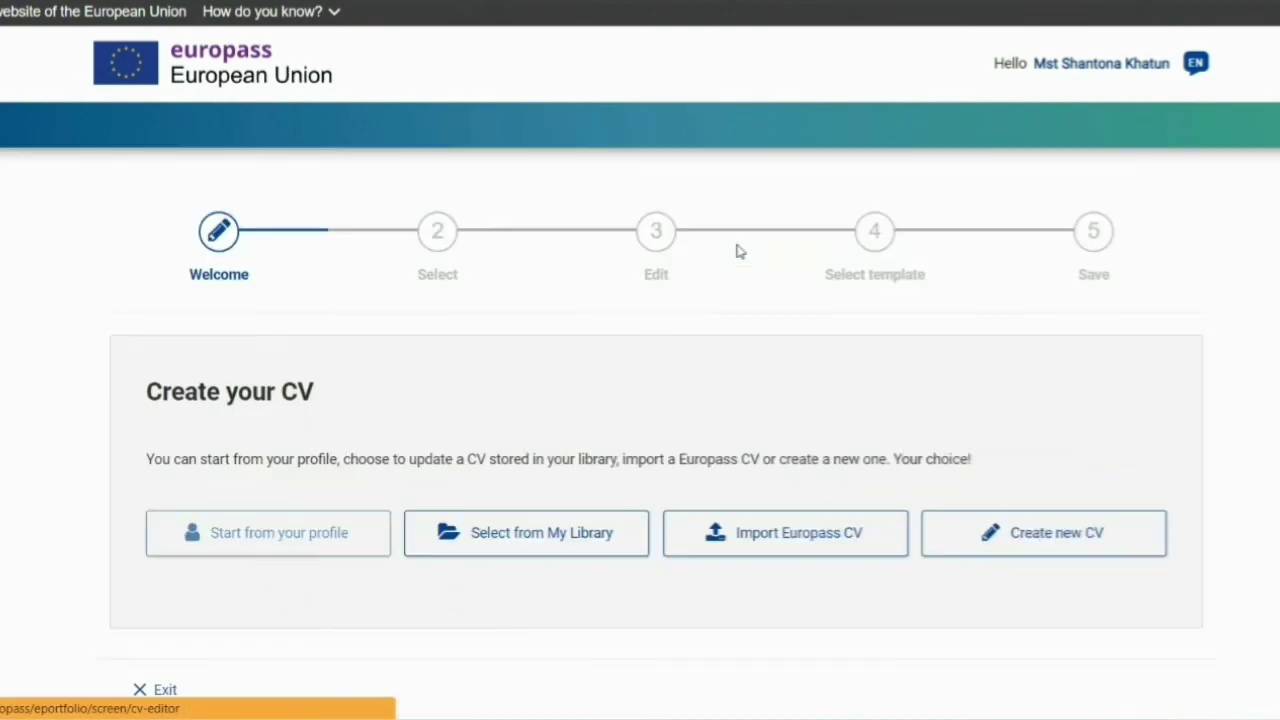
click(291, 534)
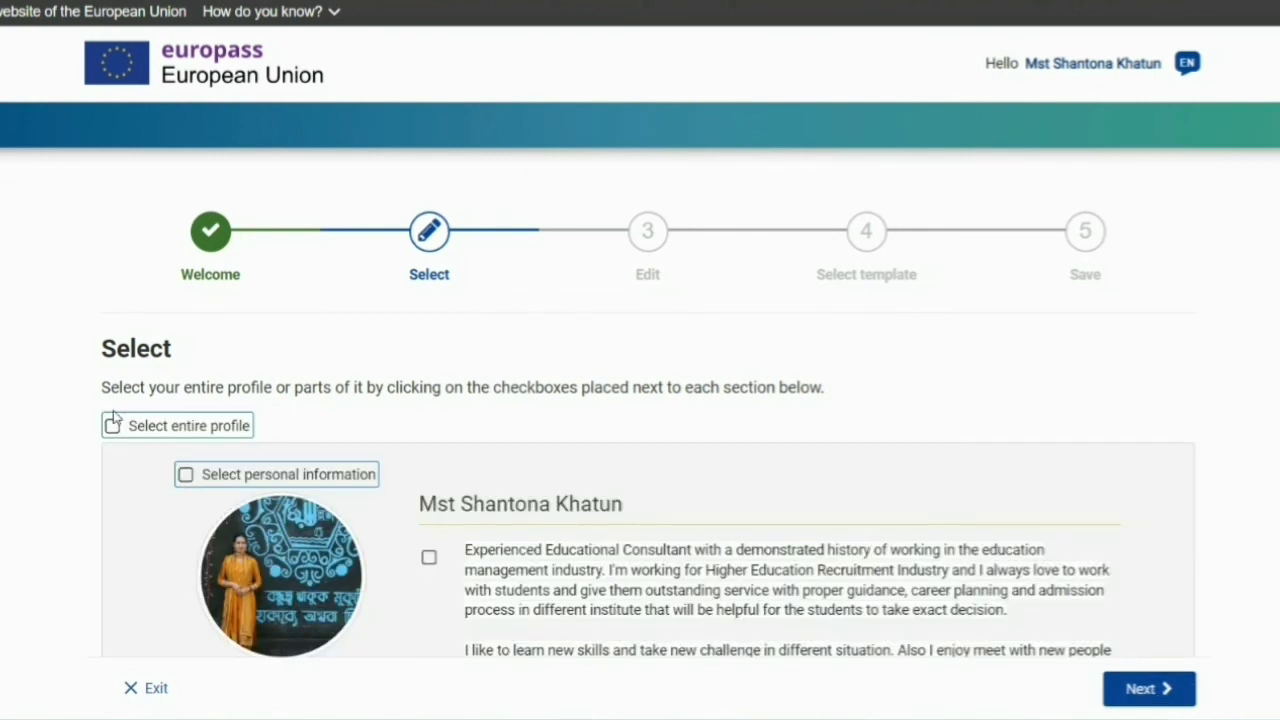
click(110, 429)
click(1140, 688)
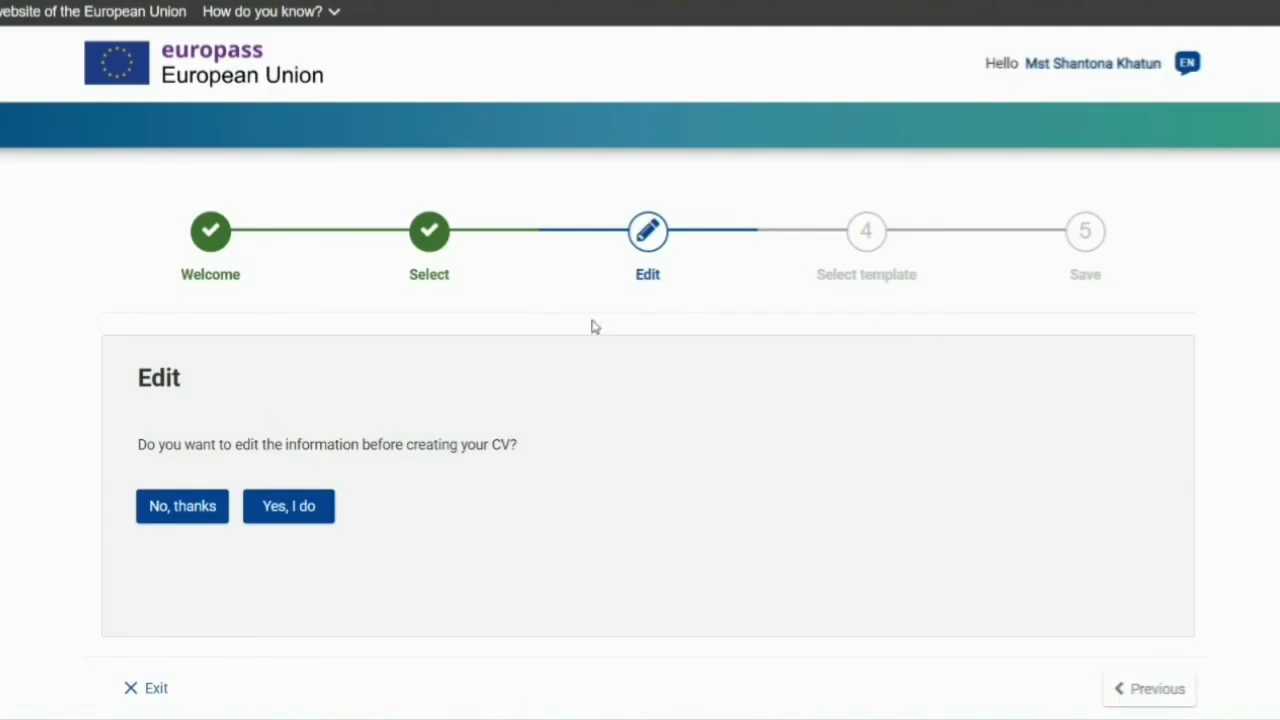
click(183, 514)
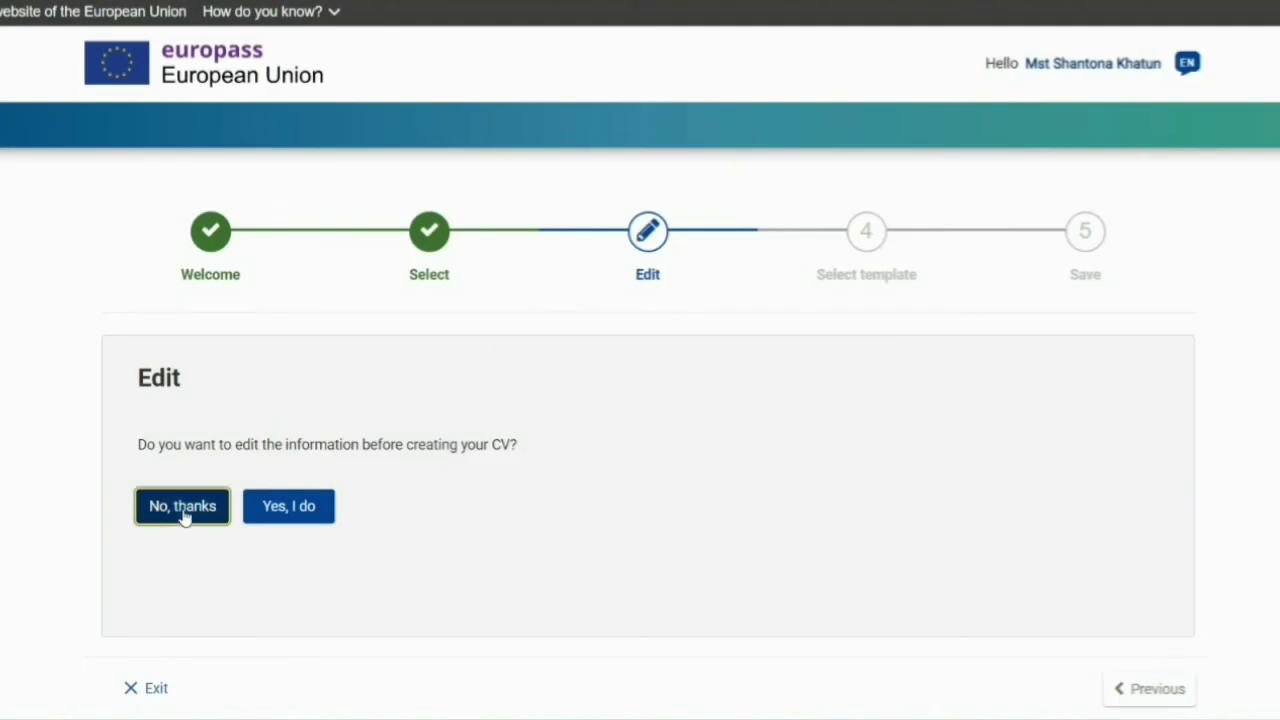
scroll(691, 546, down, 6)
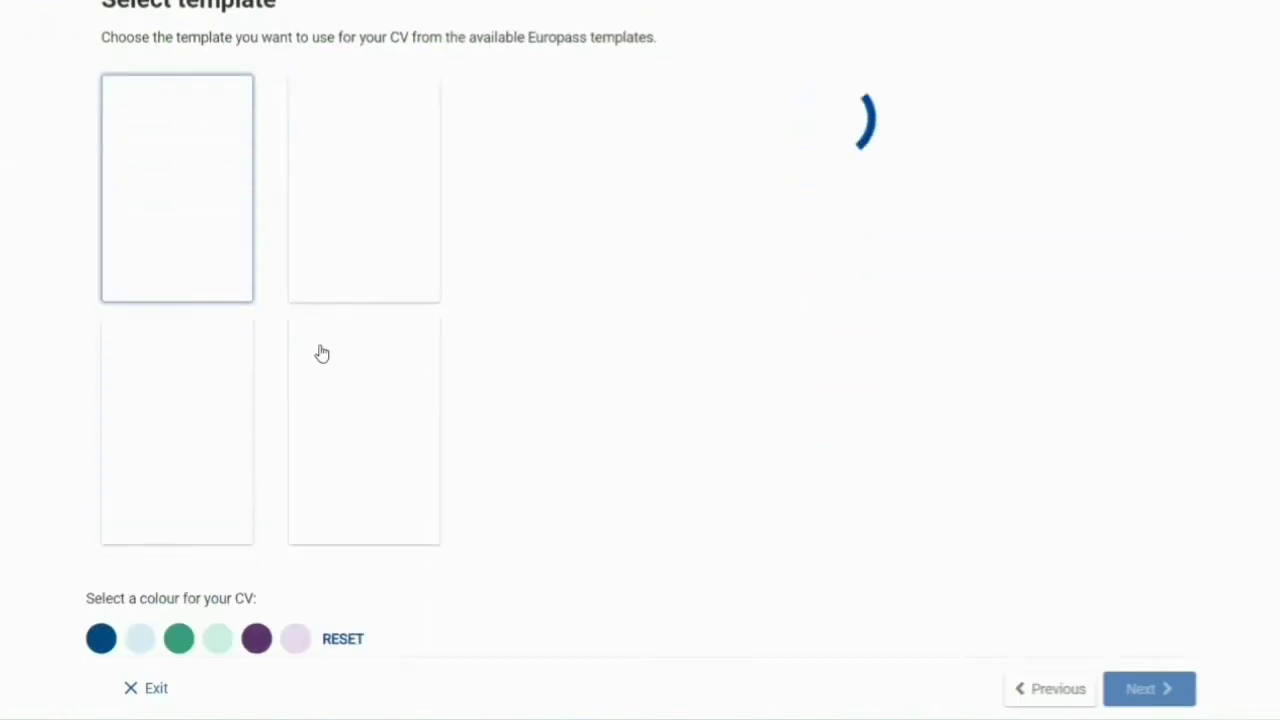
- Reset the template colour to default and review the About me, work experience and education sections
scroll(370, 429, up, 2)
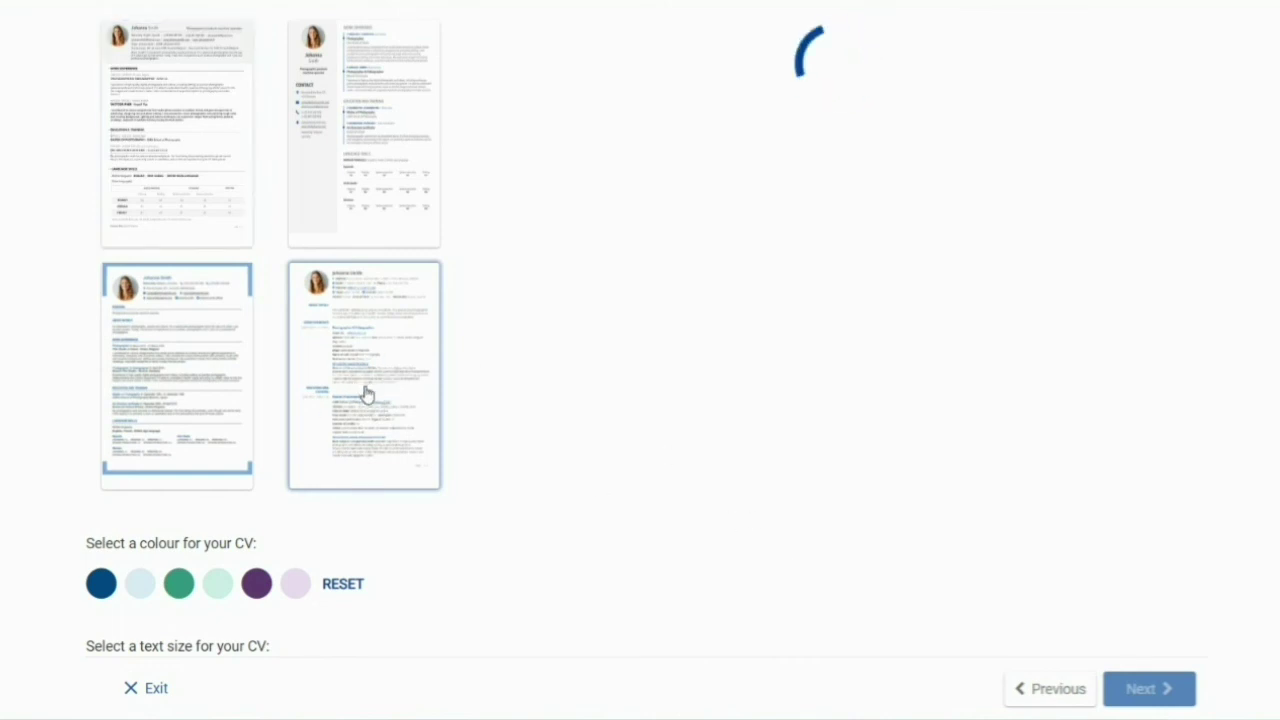
scroll(366, 391, down, 2)
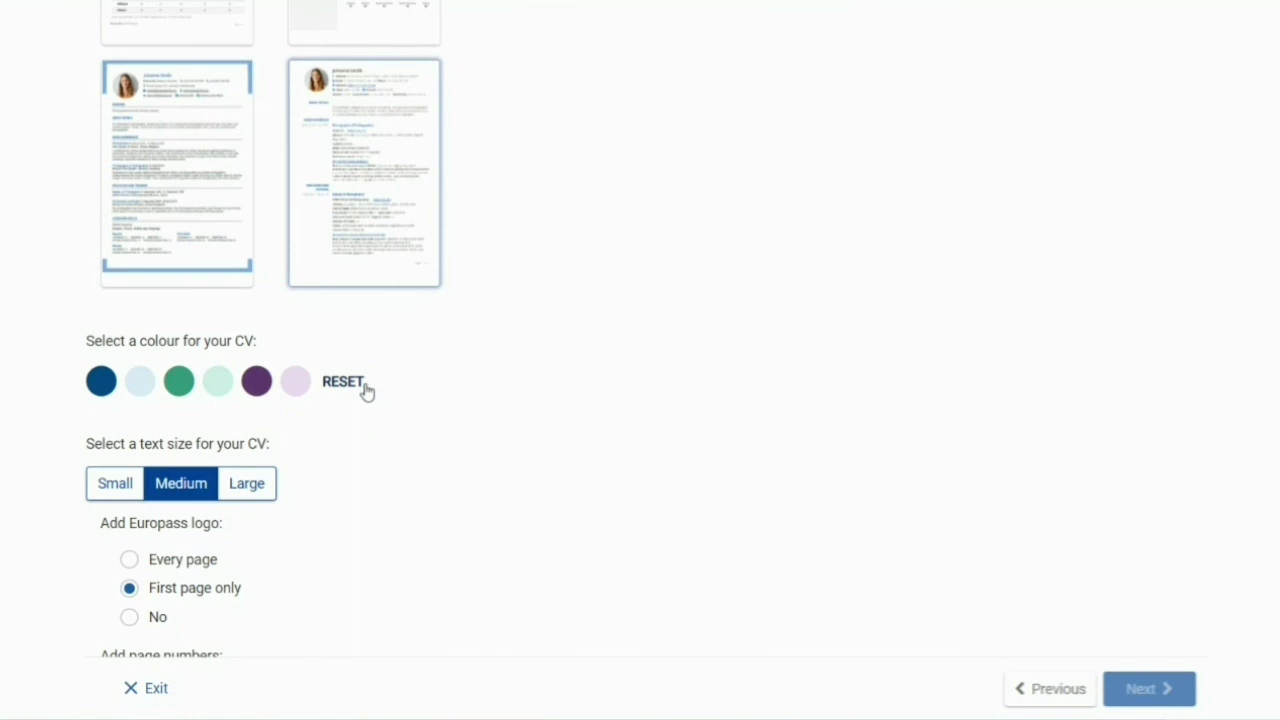
click(366, 391)
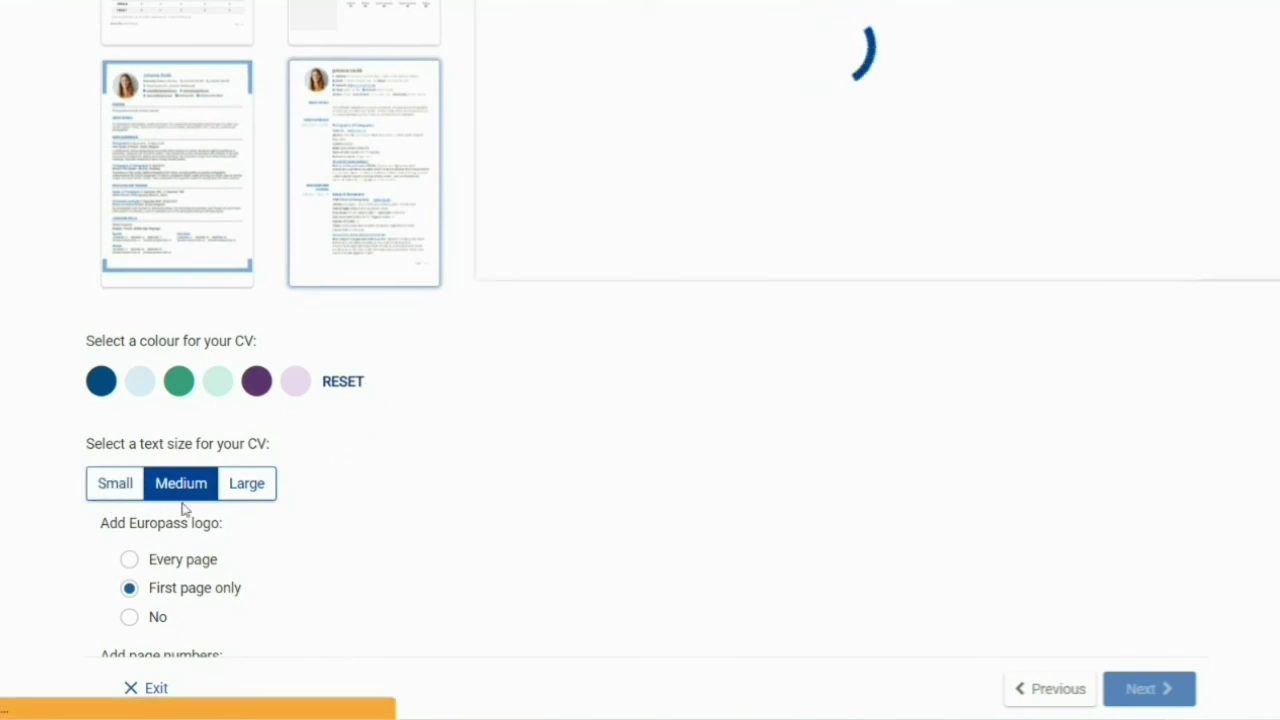
scroll(375, 478, down, 2)
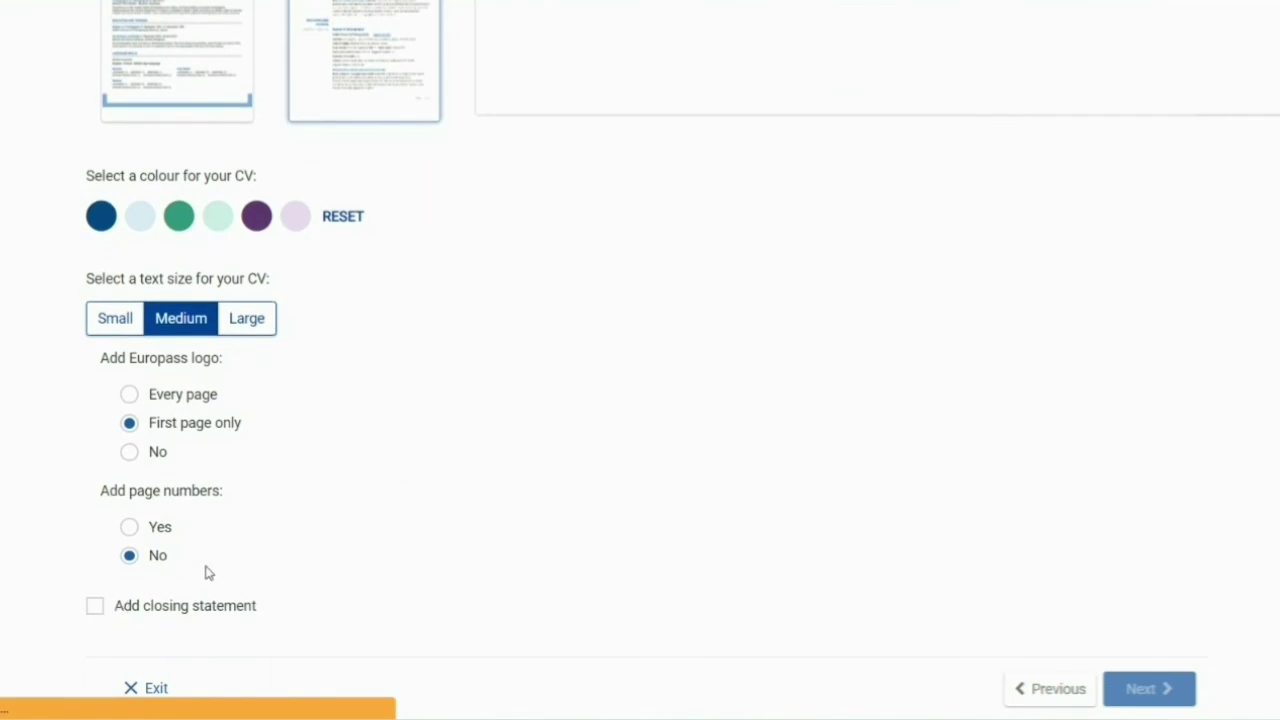
scroll(363, 540, up, 5)
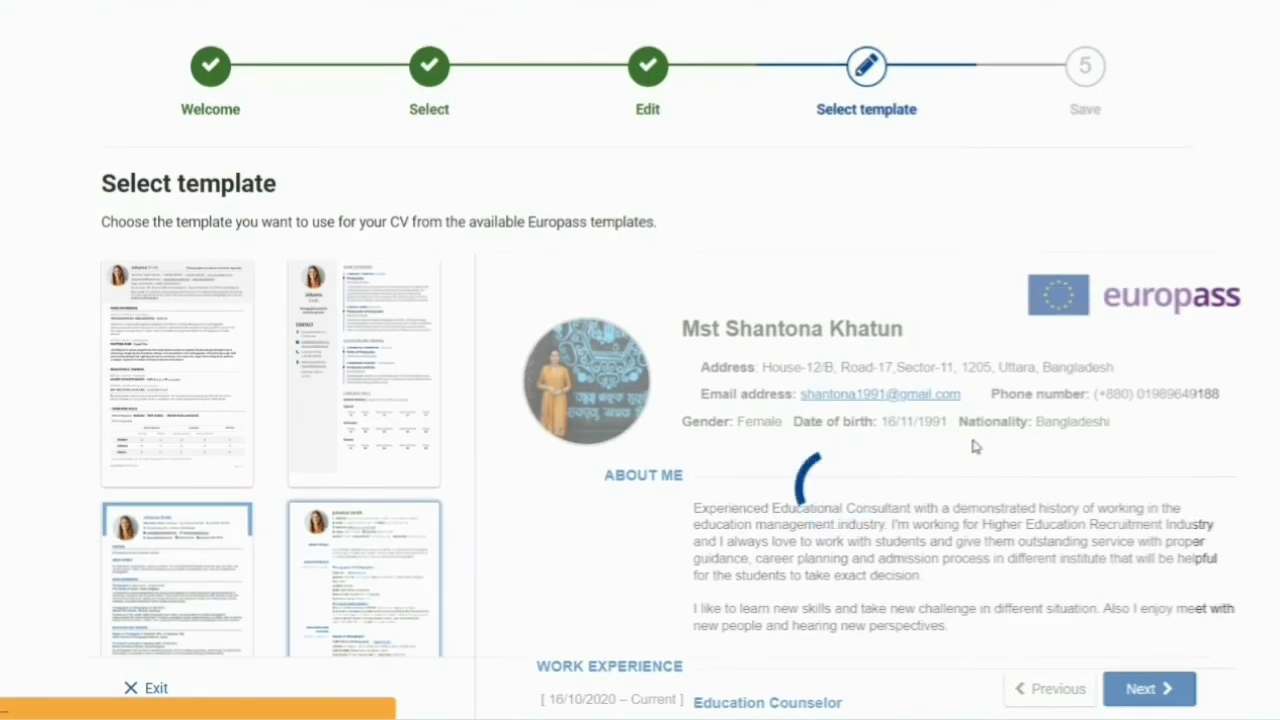
scroll(900, 440, down, 4)
scroll(200, 533, down, 2)
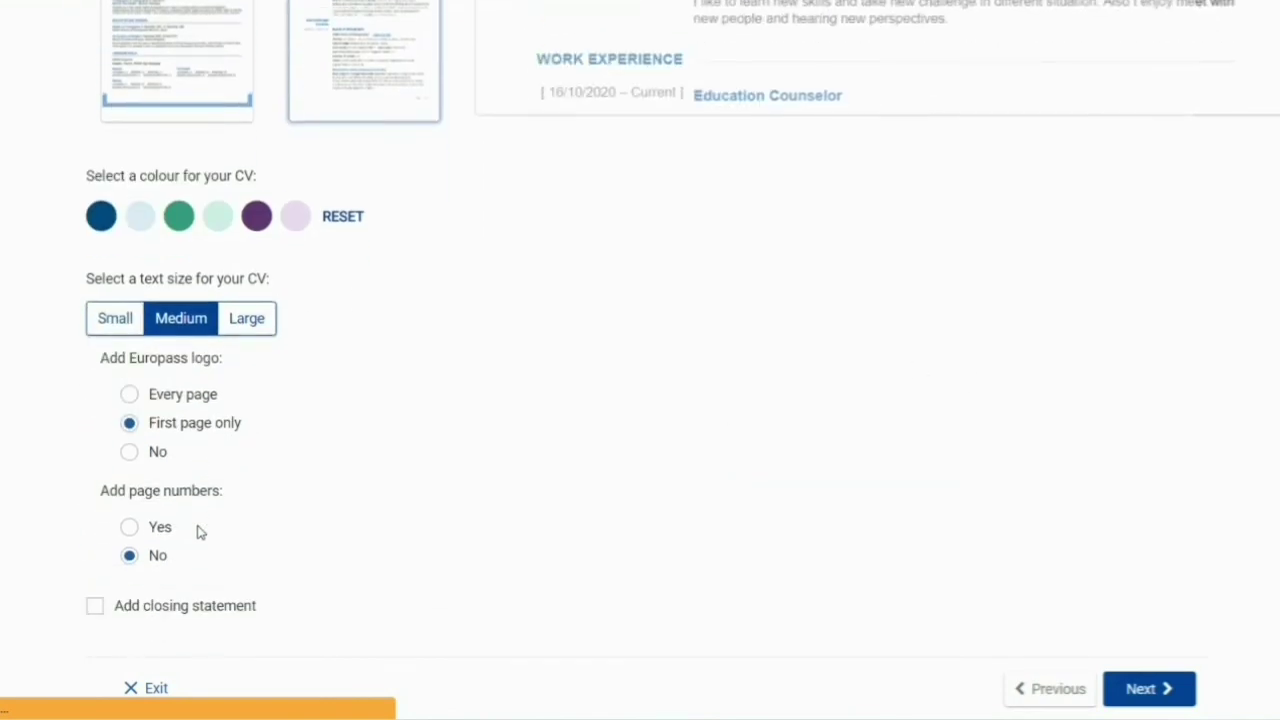
scroll(1080, 486, down, 10)
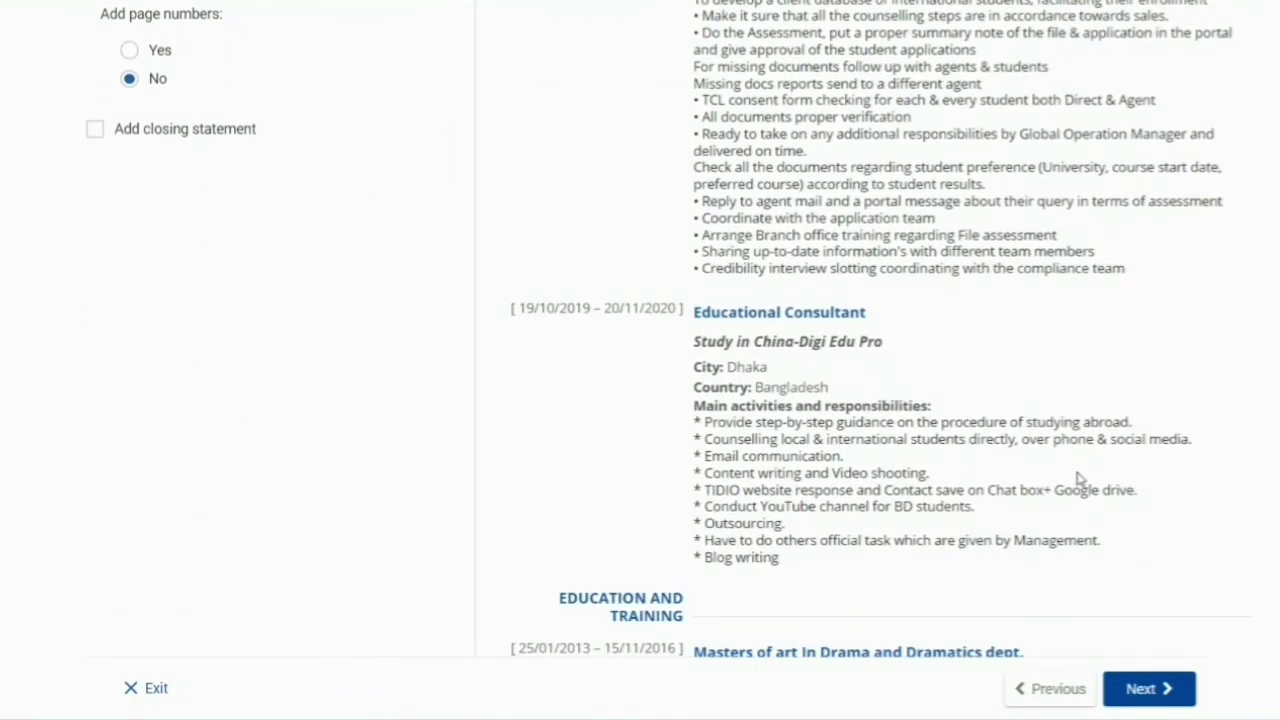
- Save the CV to My Europass Library as the owner's first name plus 'Europass CV', then download the PDF
click(1134, 697)
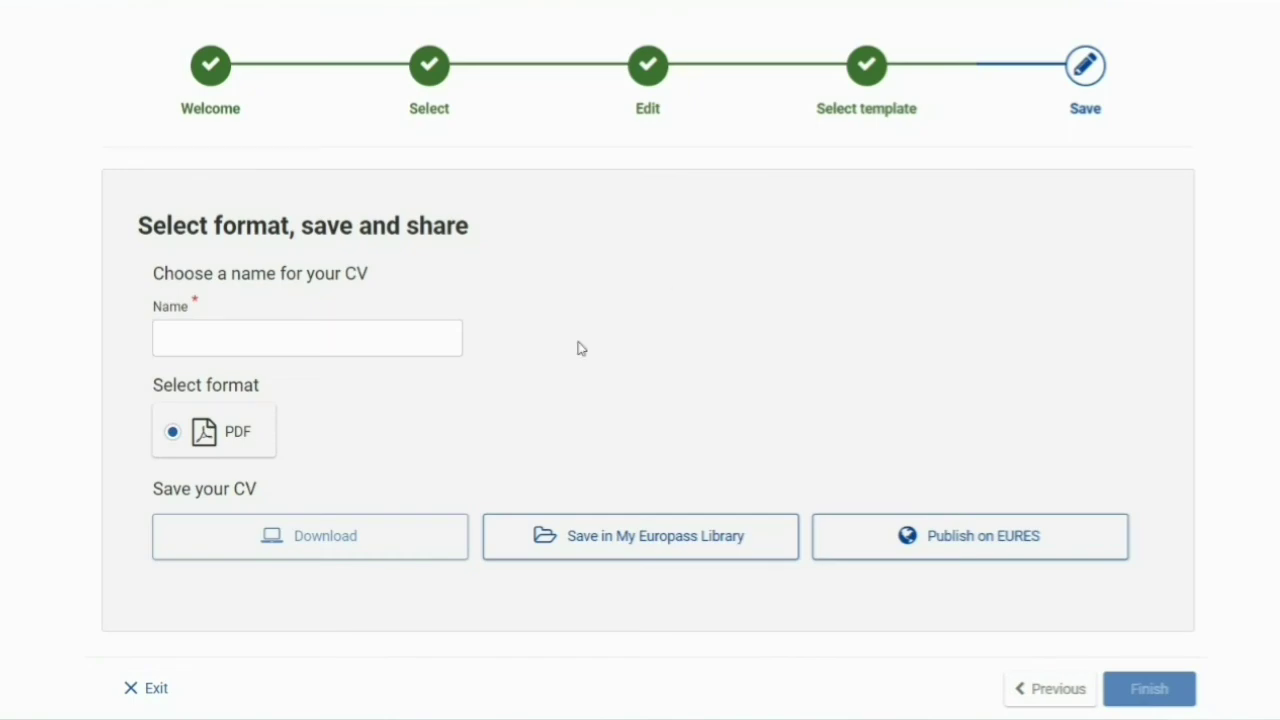
click(626, 546)
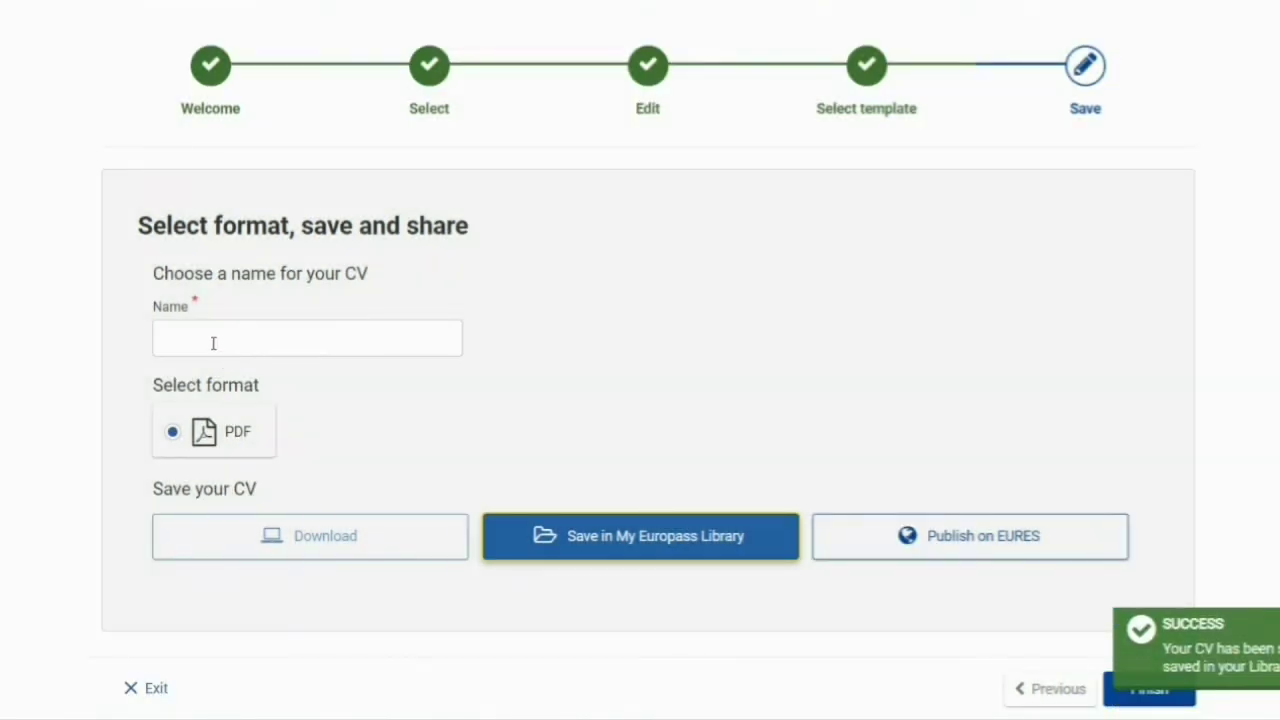
click(213, 341)
text(ant)
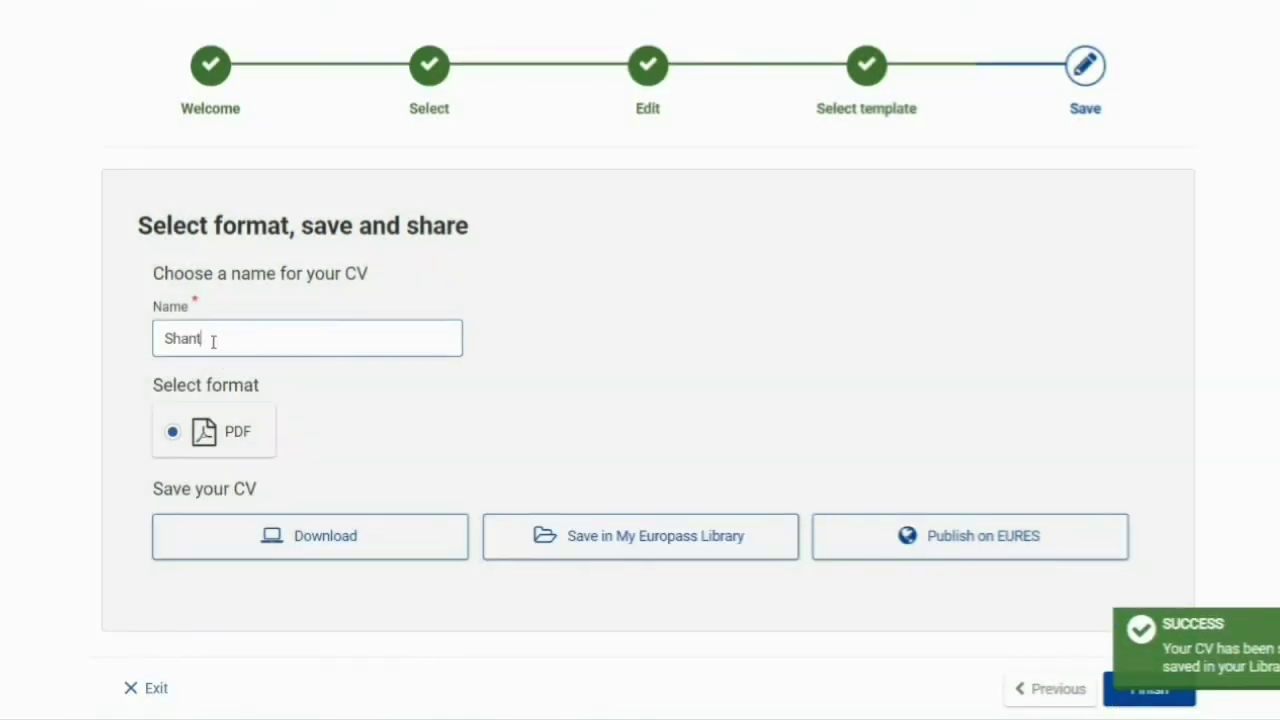
text(ona- Eu)
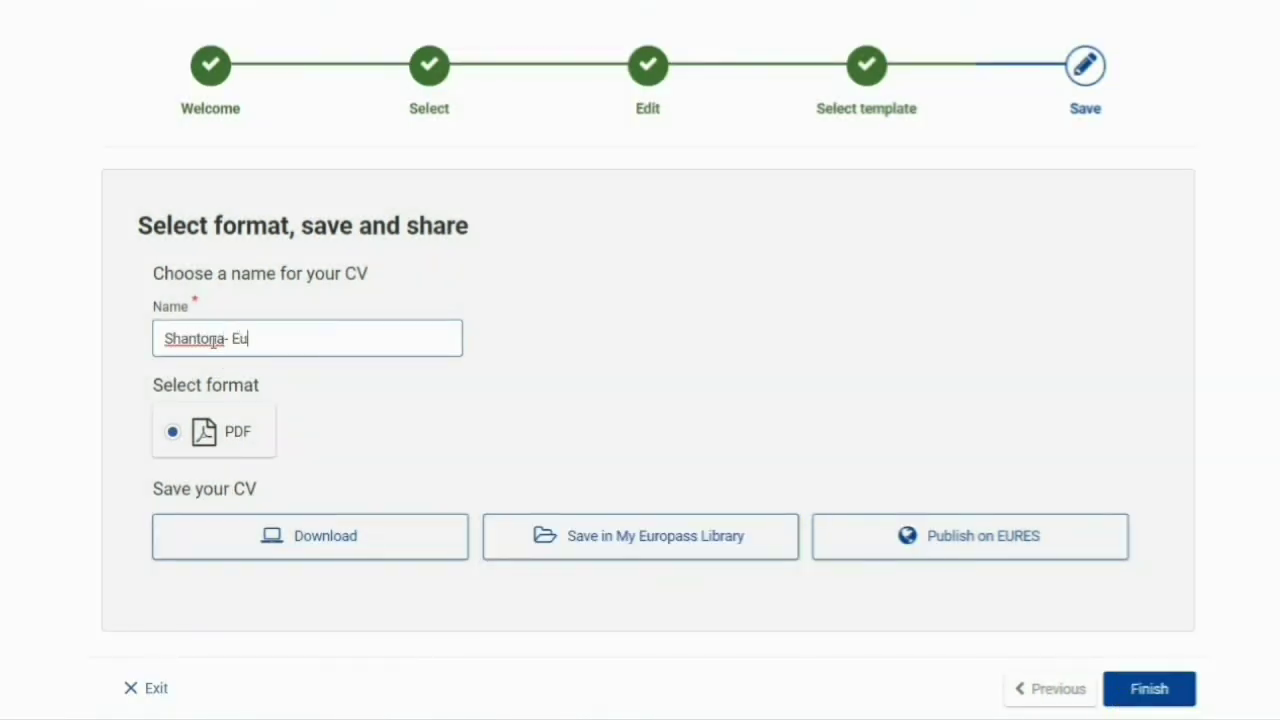
text(ropass CV)
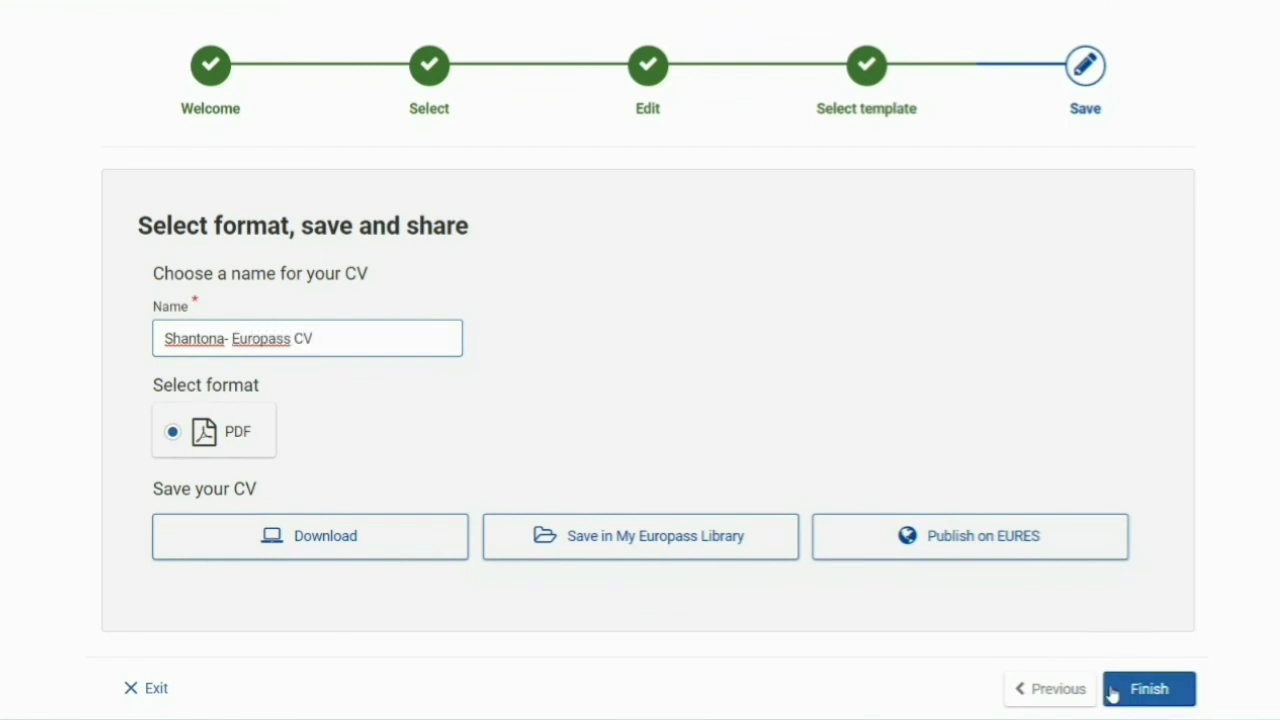
click(330, 537)
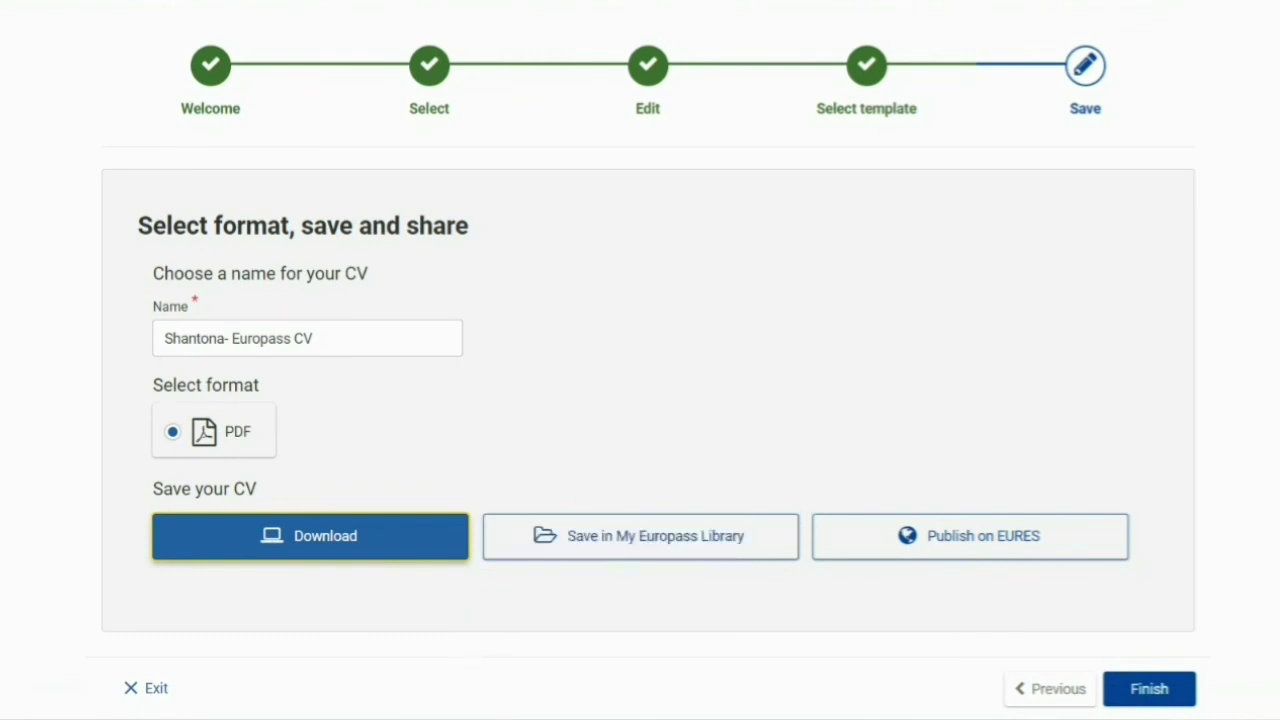
click(505, 718)
double_click(582, 162)
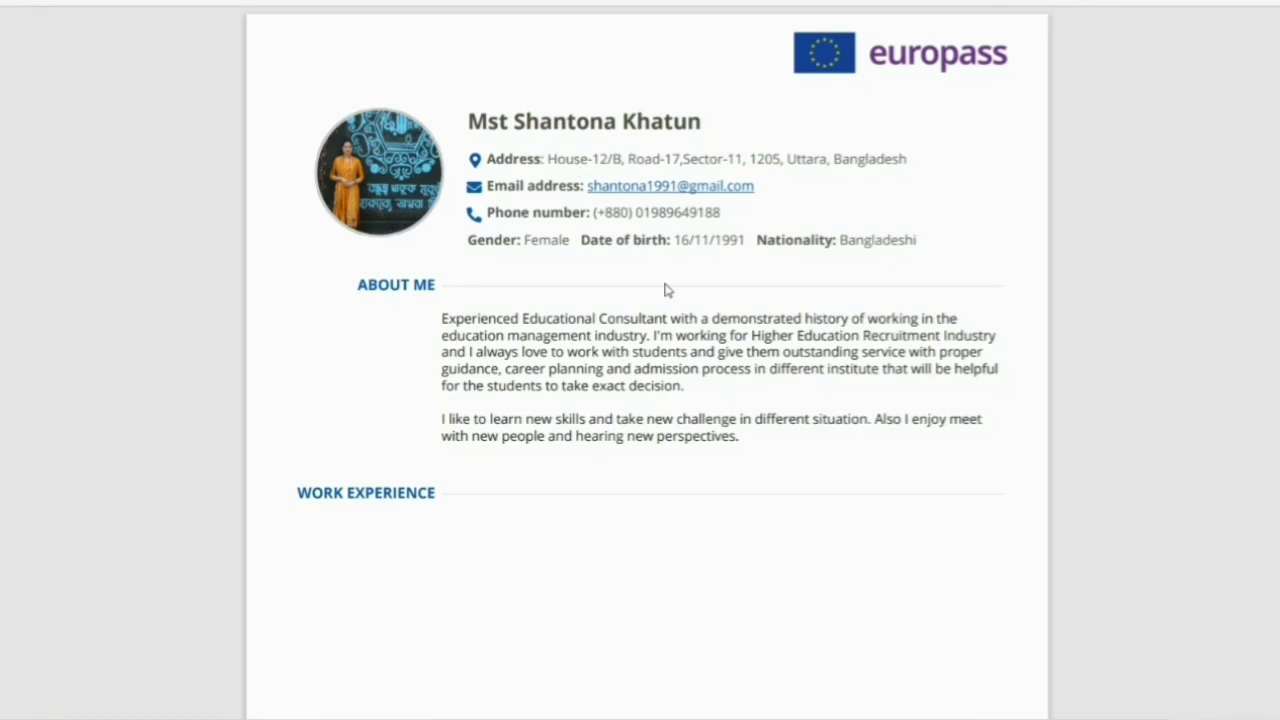
scroll(670, 320, down, 10)
scroll(680, 363, up, 5)
scroll(560, 368, up, 4)
scroll(500, 355, down, 2)
scroll(438, 340, down, 8)
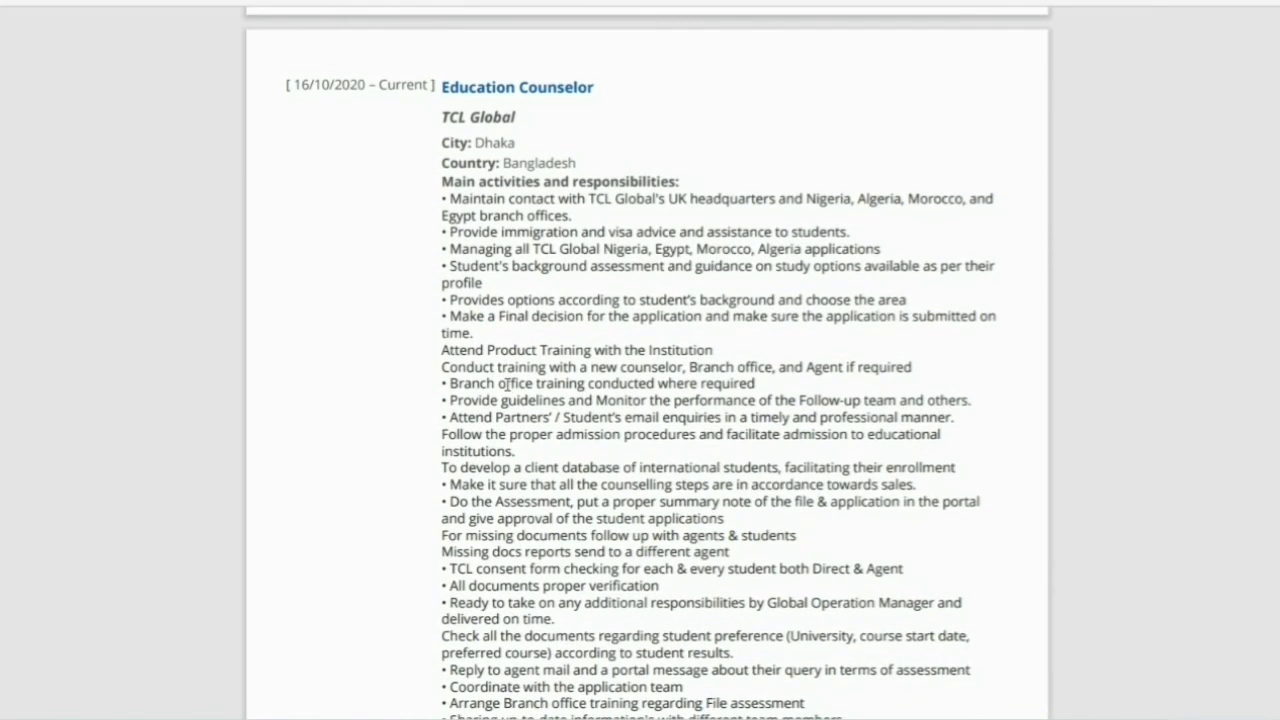
scroll(507, 384, down, 15)
scroll(507, 384, up, 10)
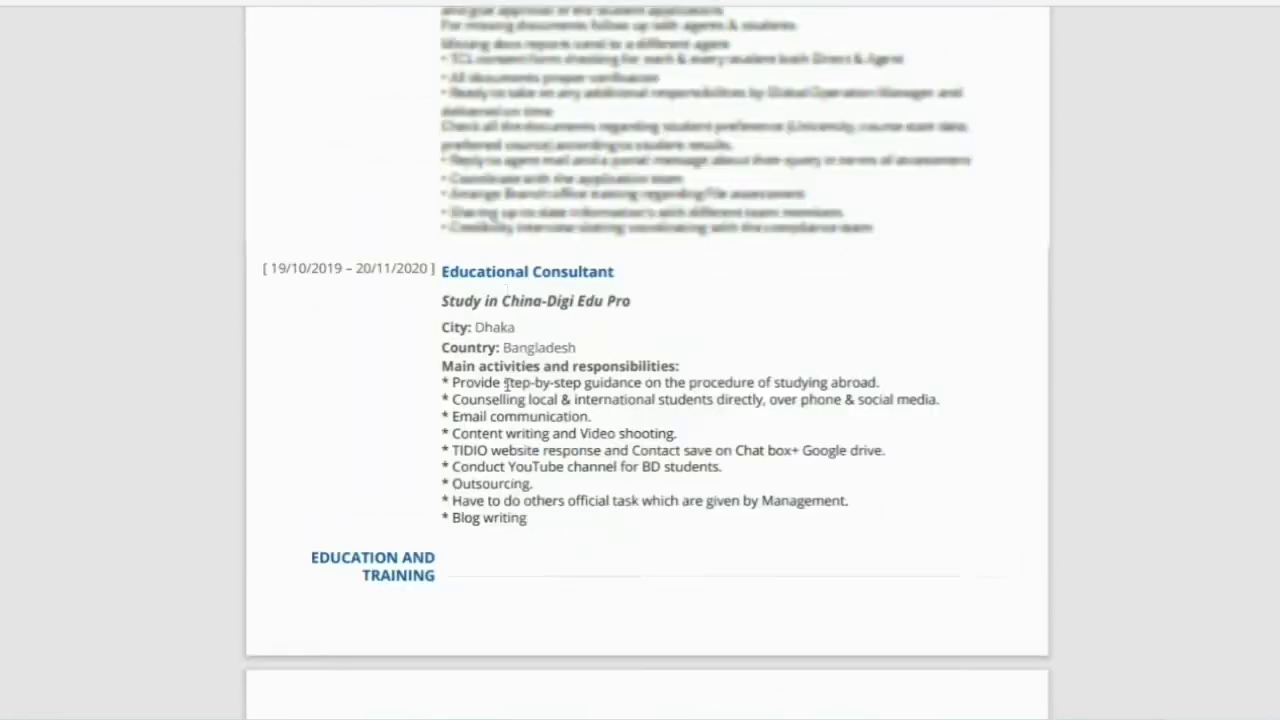
scroll(507, 384, up, 15)
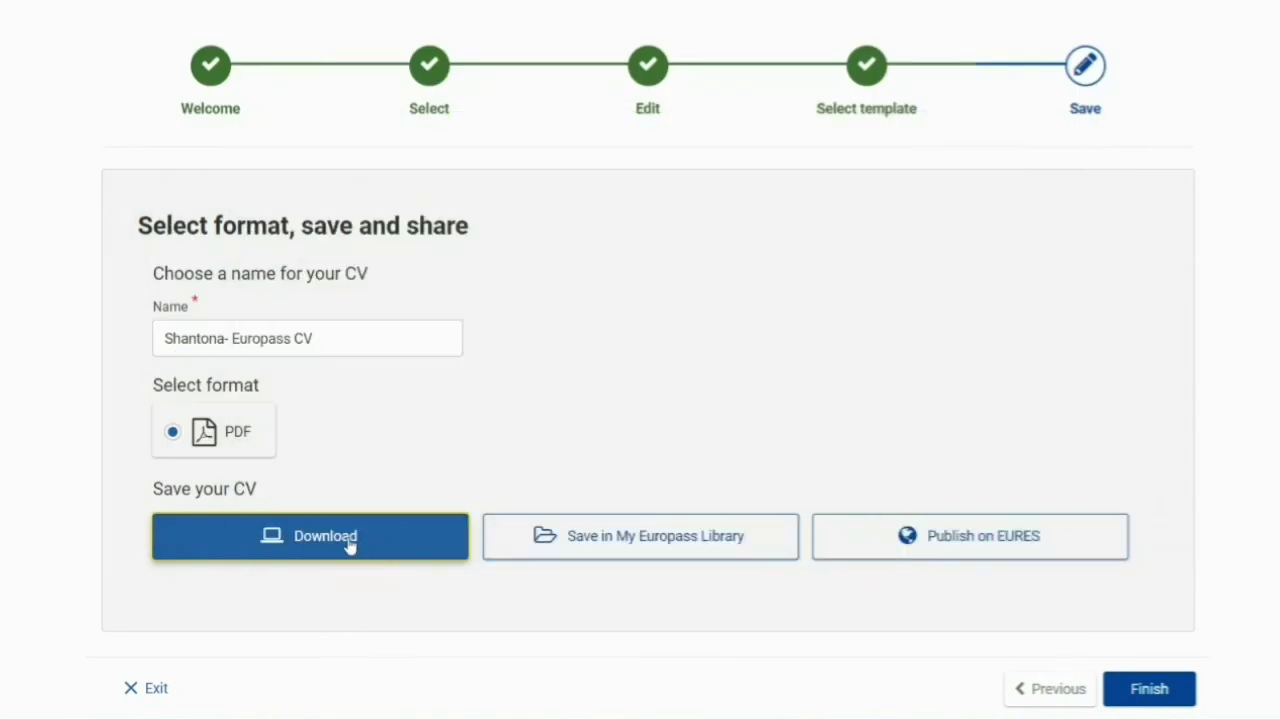
scroll(789, 477, up, 2)
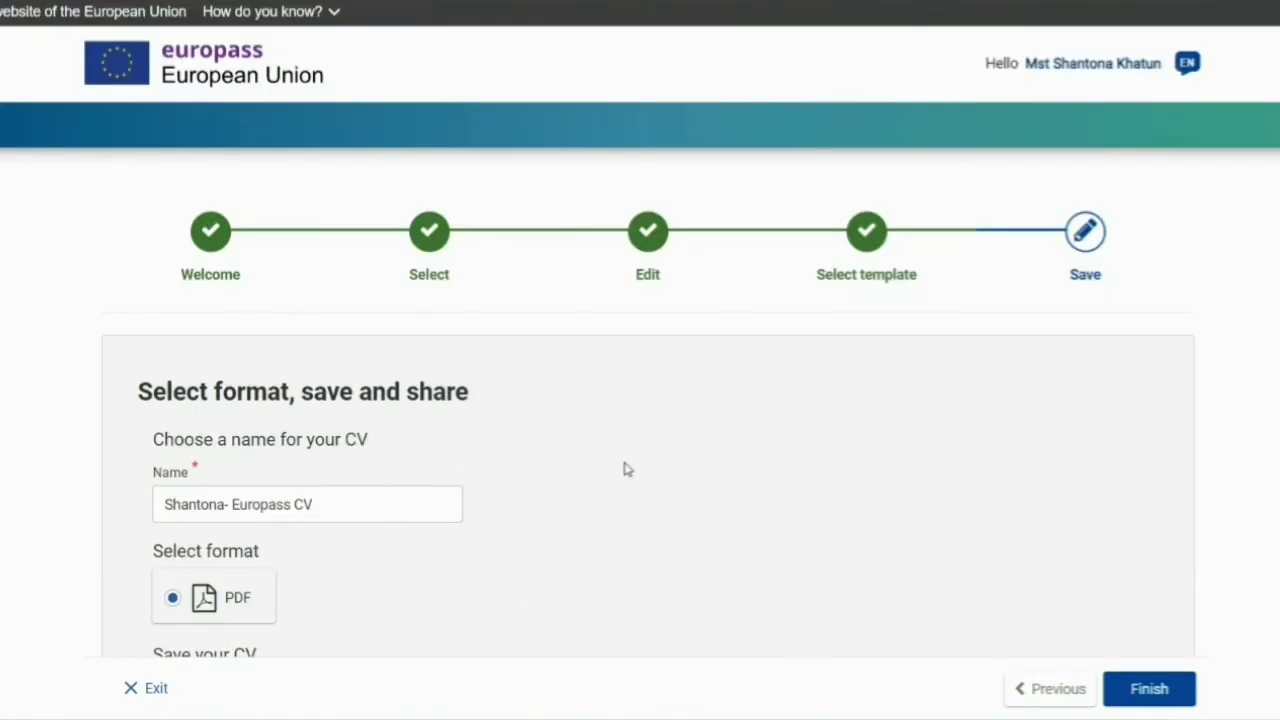